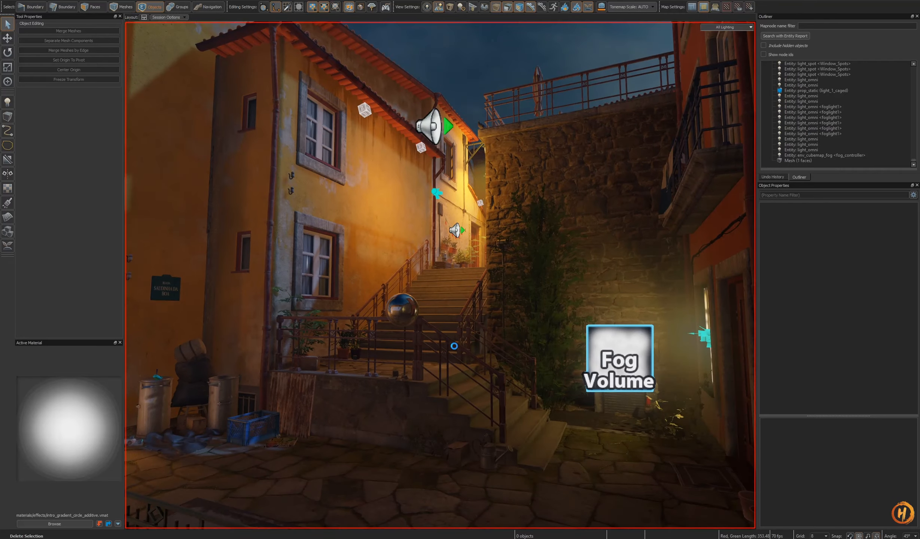
# Save the map and set the range of the light_omni above the stairs to 300
pyautogui.hotkey('ctrl', 's')
pyautogui.press('w')
pyautogui.press('s')
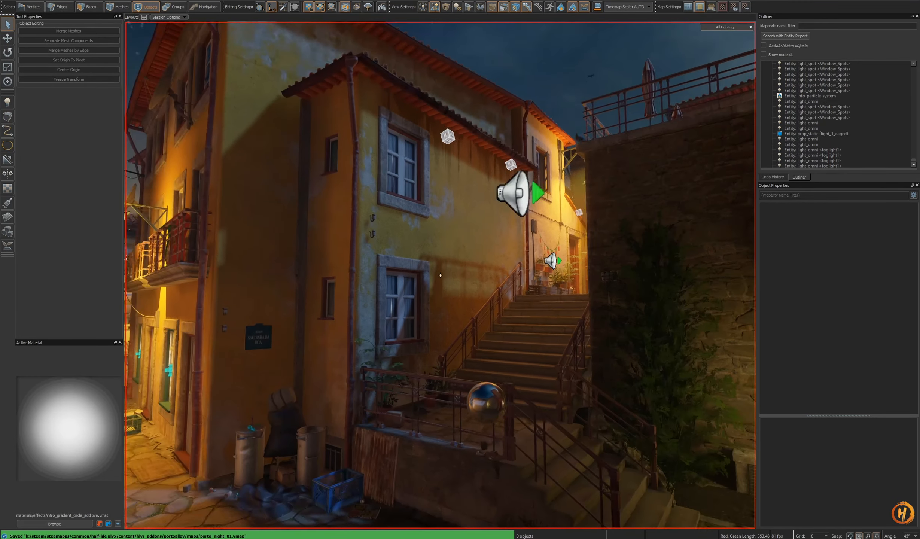
pyautogui.click(481, 222)
pyautogui.press('w')
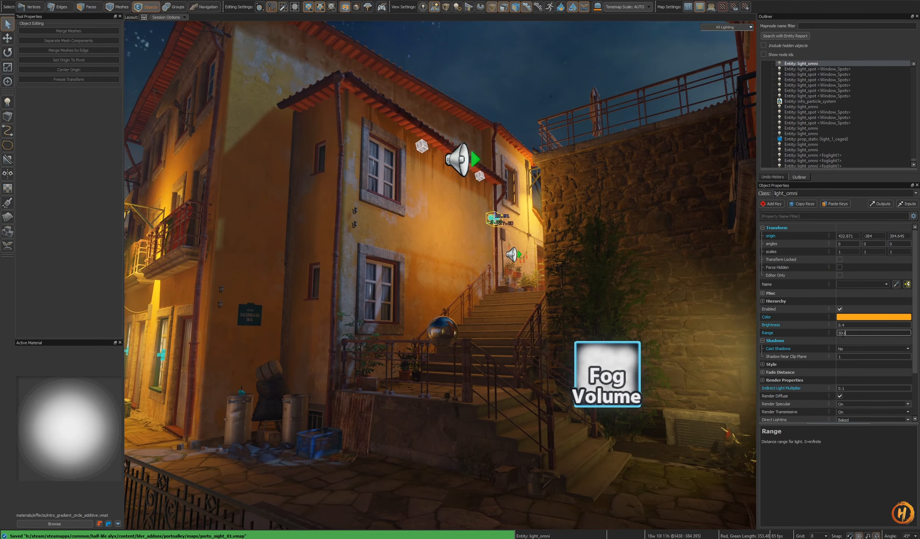
pyautogui.moveTo(535, 312); pyautogui.dragTo(824, 339, button='right')
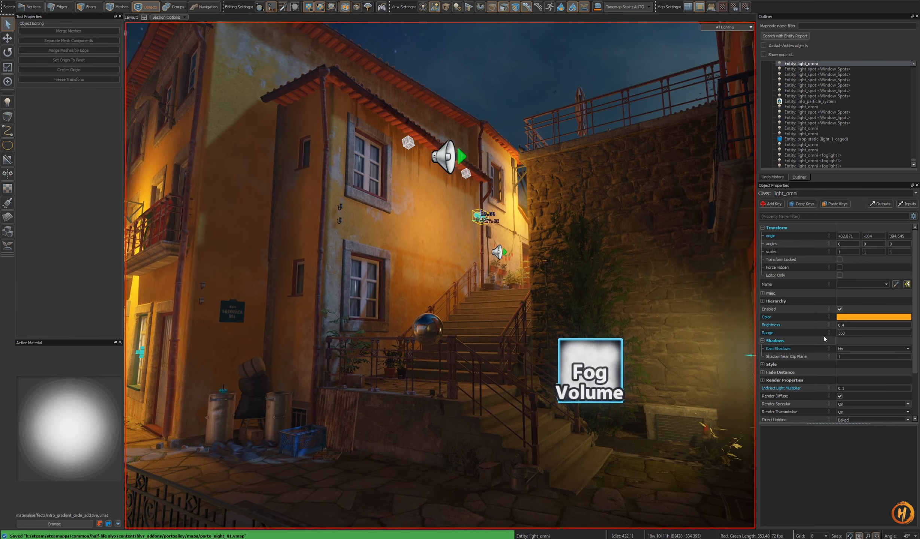
# Save the map and clear the selection with helpers hidden to view the row of lit houses
pyautogui.moveTo(495, 310); pyautogui.dragTo(538, 313, button='right')
pyautogui.press('w')
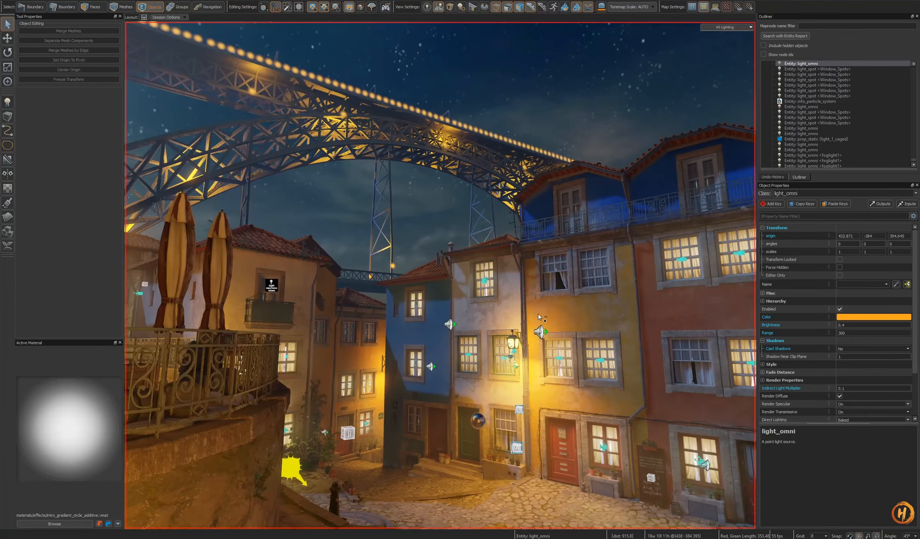
pyautogui.hotkey('ctrl', 's')
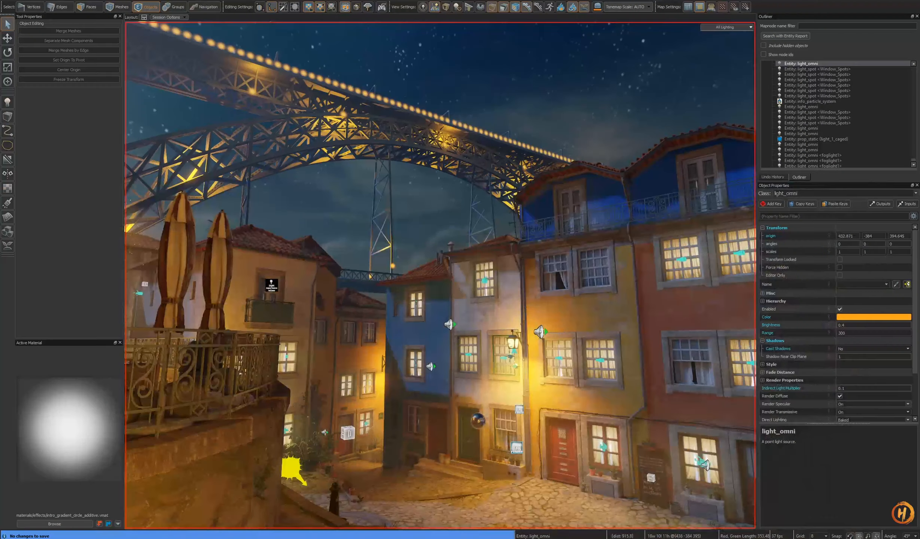
pyautogui.moveTo(454, 432); pyautogui.dragTo(494, 394, button='right')
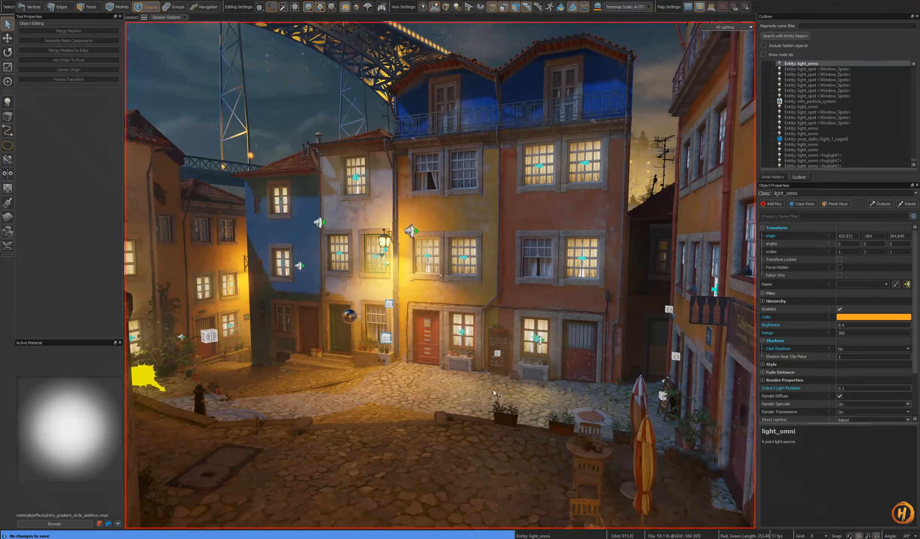
pyautogui.press('Escape')
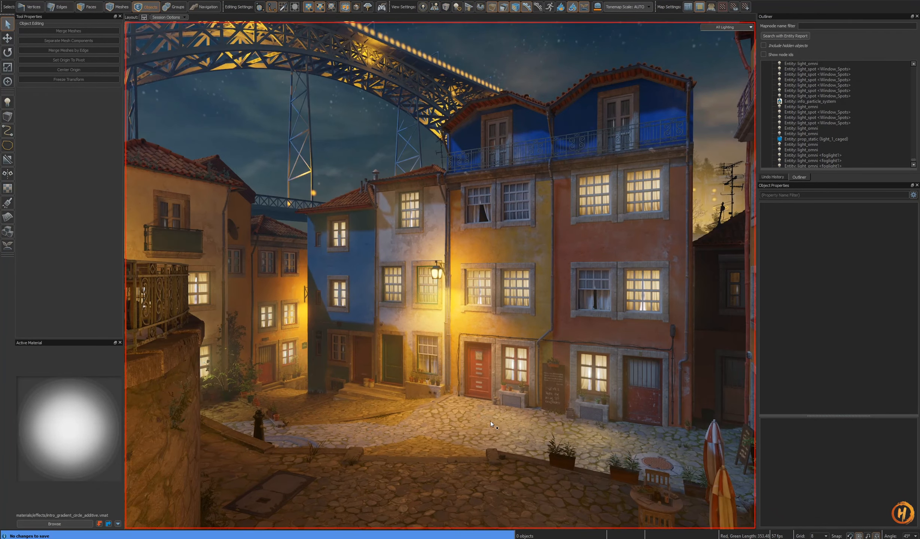
pyautogui.moveTo(402, 347); pyautogui.dragTo(487, 420, button='right')
# Paste a copy of the foglight1 light_omni above the alley paving and raise it by 24 units
pyautogui.click(402, 292)
pyautogui.moveTo(403, 292); pyautogui.dragTo(441, 275, button='right')
pyautogui.hotkey('ctrl', 'v')
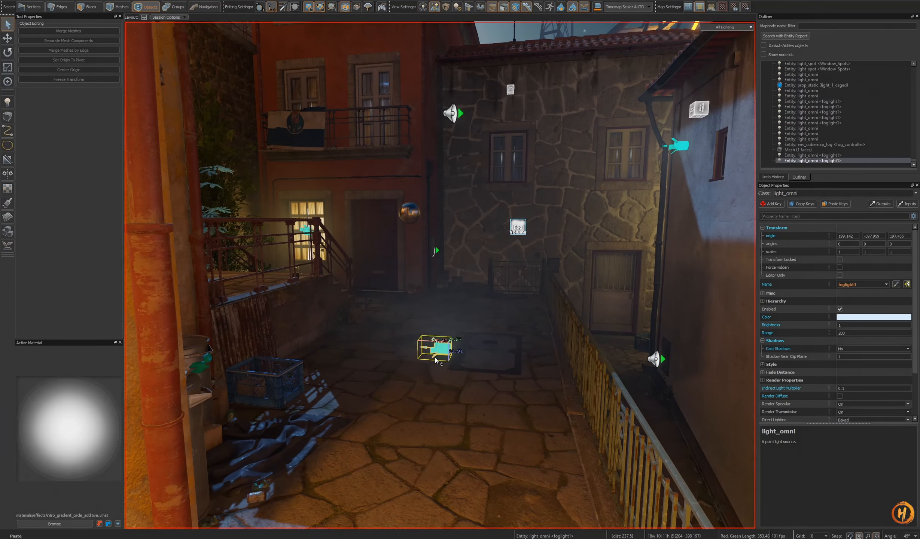
pyautogui.press('t')
pyautogui.moveTo(443, 320); pyautogui.dragTo(444, 278)
# Set the pasted fog light's brightness to 0.5 and briefly quick-hide the light to compare its effect
pyautogui.scroll(-3, 886, 380)
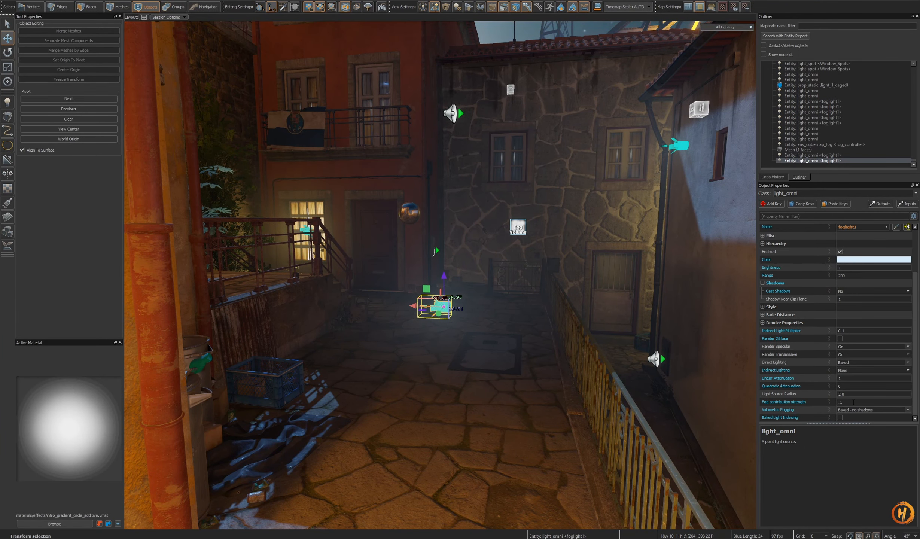
pyautogui.click(853, 401)
pyautogui.click(804, 268)
pyautogui.write('0.5')
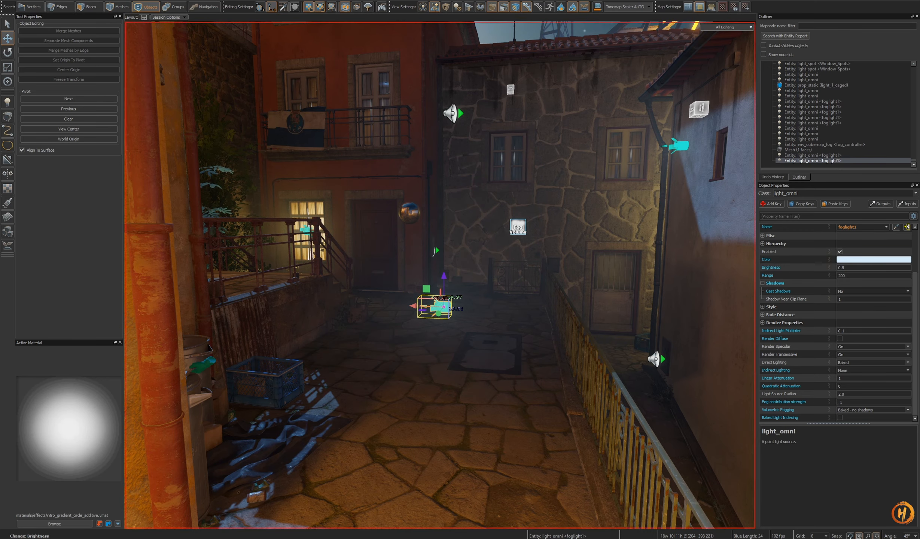
pyautogui.press('h')
pyautogui.moveTo(571, 362); pyautogui.dragTo(549, 338, button='right')
pyautogui.hotkey('ctrl', 'z')
# Reposition the fog light near the metal hatch in the alley, at origin 223.142, -461.959, 197.455
pyautogui.press('w')
pyautogui.press('d')
pyautogui.moveTo(441, 275); pyautogui.dragTo(357, 336, button='right')
pyautogui.moveTo(357, 336); pyautogui.dragTo(429, 291)
pyautogui.moveTo(433, 348); pyautogui.dragTo(431, 320)
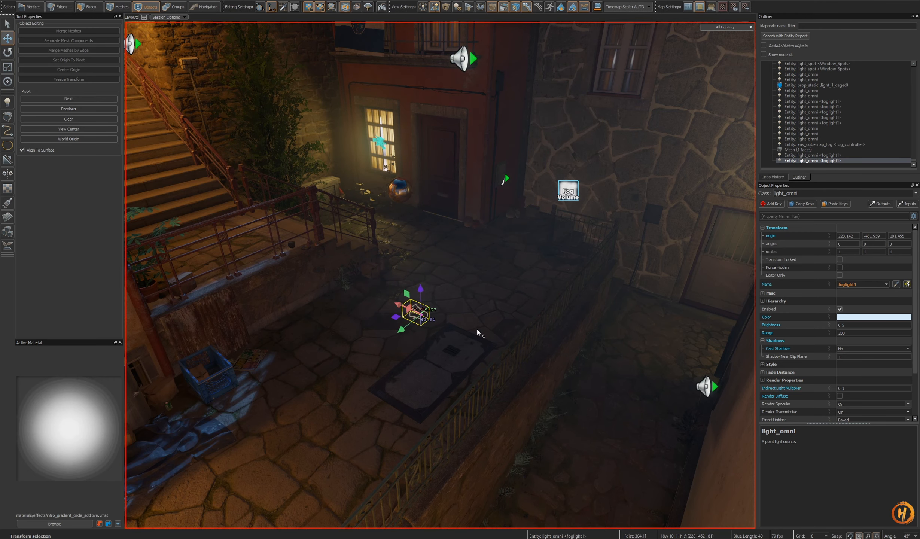
pyautogui.moveTo(477, 332); pyautogui.dragTo(473, 292, button='right')
pyautogui.moveTo(452, 273); pyautogui.dragTo(452, 238)
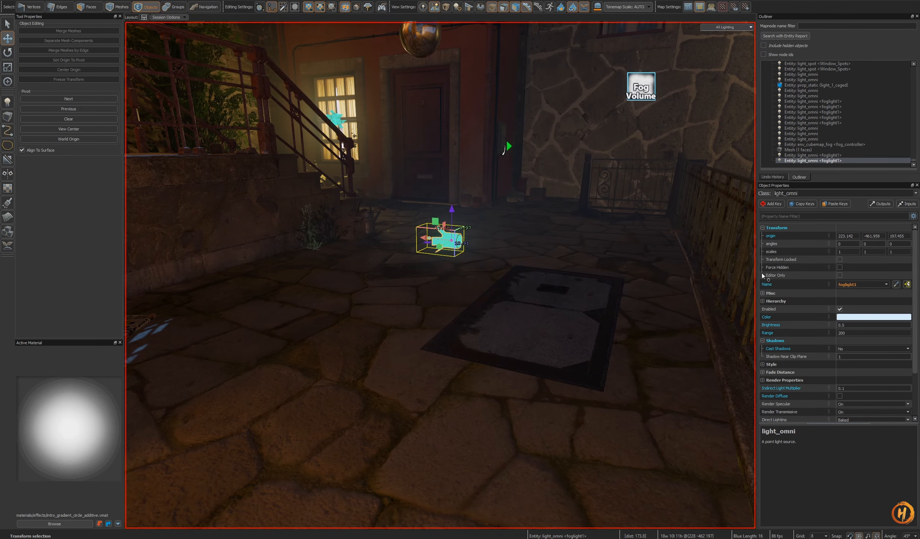
# Set the fog light's fog contribution strength to .05 and save the map
pyautogui.scroll(-3, 855, 374)
pyautogui.click(854, 401)
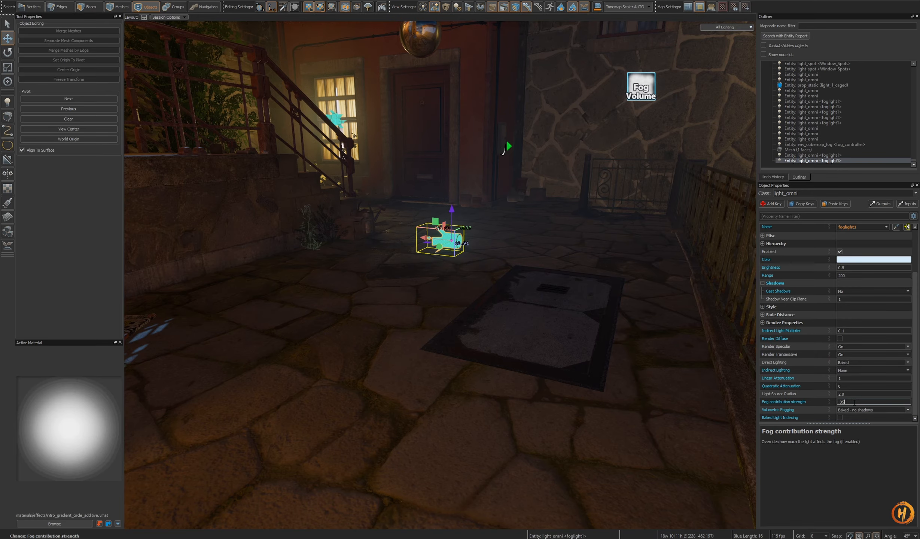
pyautogui.press('s')
pyautogui.moveTo(596, 346); pyautogui.dragTo(441, 276, button='right')
pyautogui.press('Escape')
pyautogui.press('o')
pyautogui.hotkey('ctrl', 's')
# Select the light_spot at the red house's lower window and extend the selection to every light named Window_Spots
pyautogui.press('w')
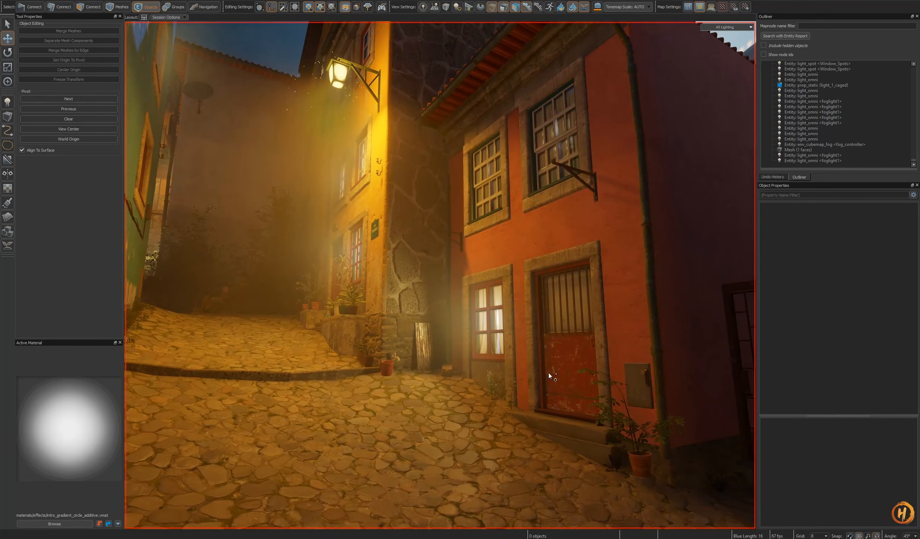
pyautogui.click(486, 322)
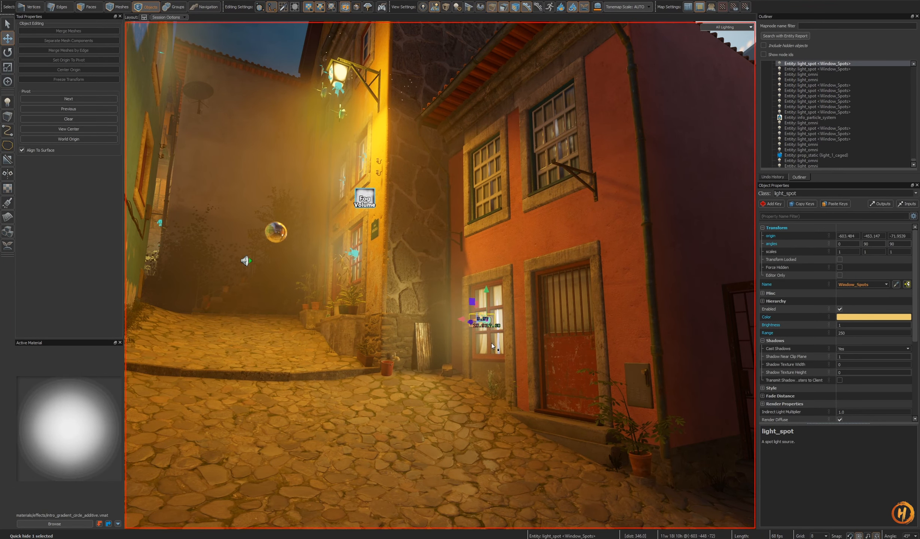
pyautogui.moveTo(492, 347); pyautogui.dragTo(492, 346, button='right')
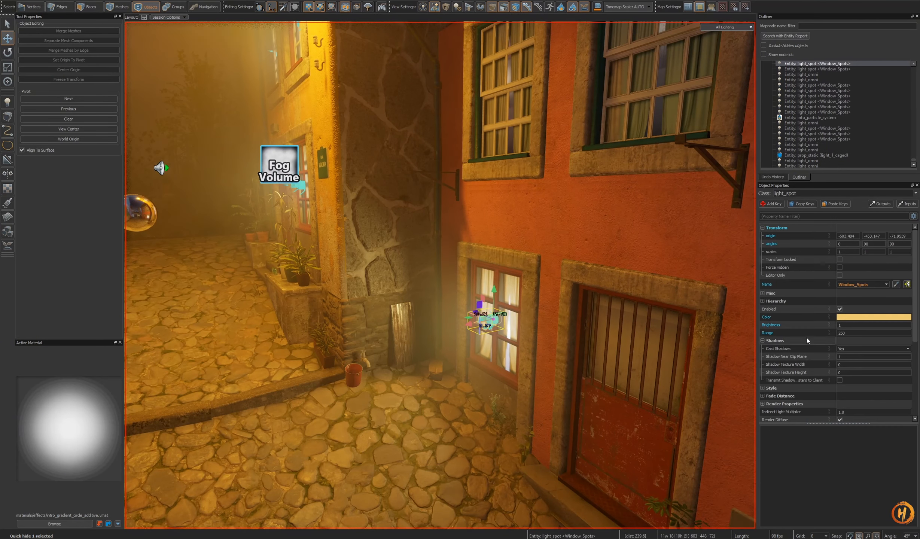
pyautogui.click(907, 285)
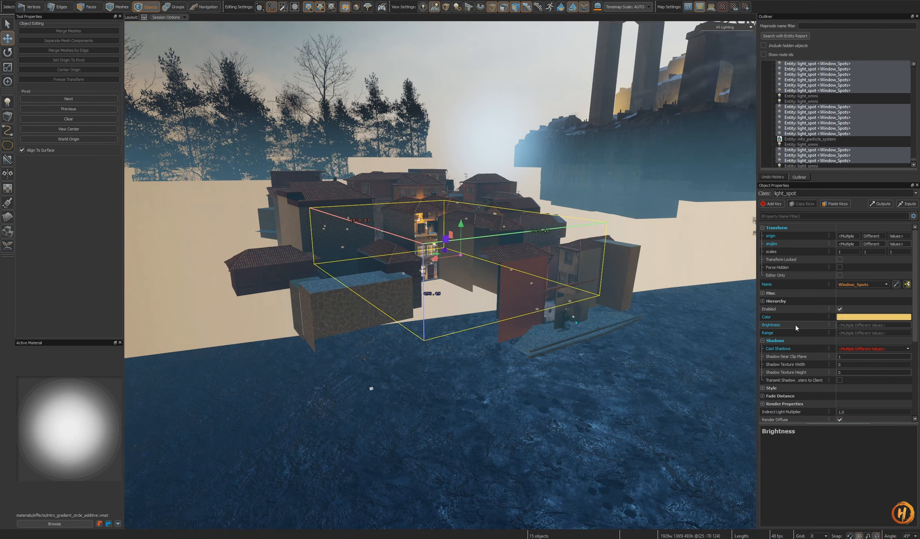
# Set the Indirect Light Multiplier of the selected Window_Spots lights to 0.1
pyautogui.scroll(-4, 794, 366)
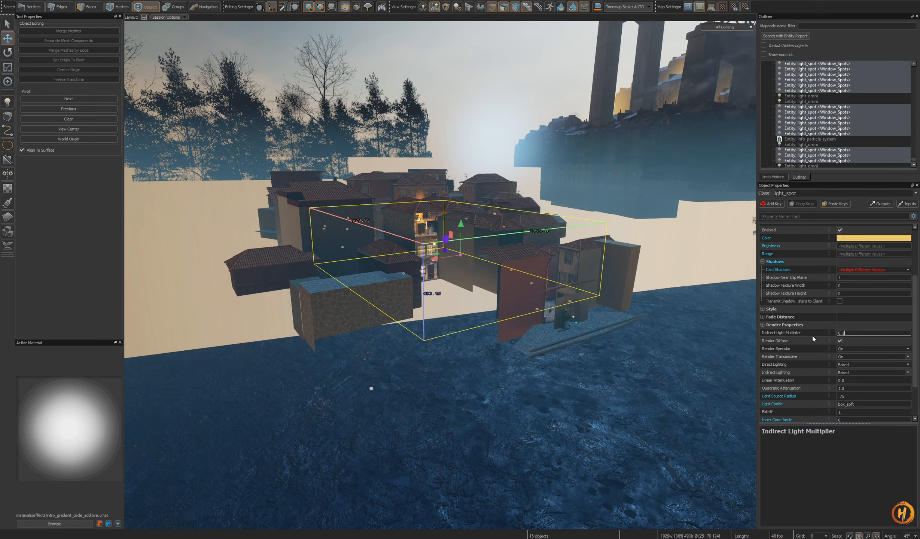
pyautogui.press('Return')
pyautogui.moveTo(708, 328); pyautogui.dragTo(441, 276, button='right')
pyautogui.press('w')
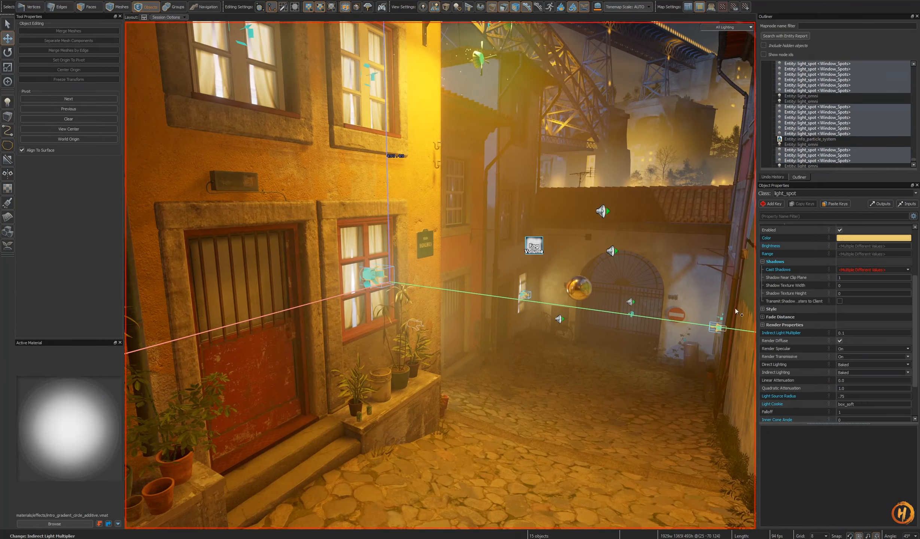
# Set the Indirect Light Multiplier of the selected Window_Spots lights to 0
pyautogui.click(780, 334)
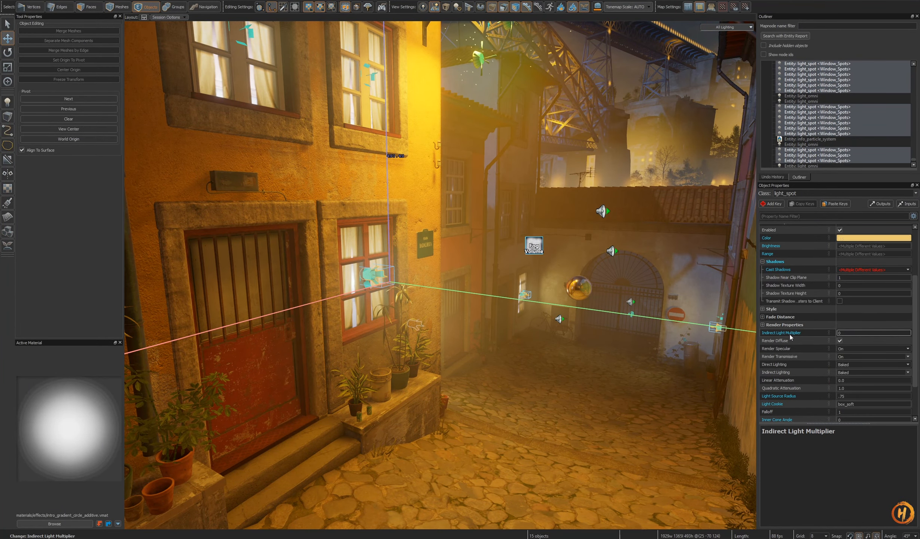
pyautogui.click(763, 325)
pyautogui.click(763, 325)
pyautogui.scroll(-2, 805, 377)
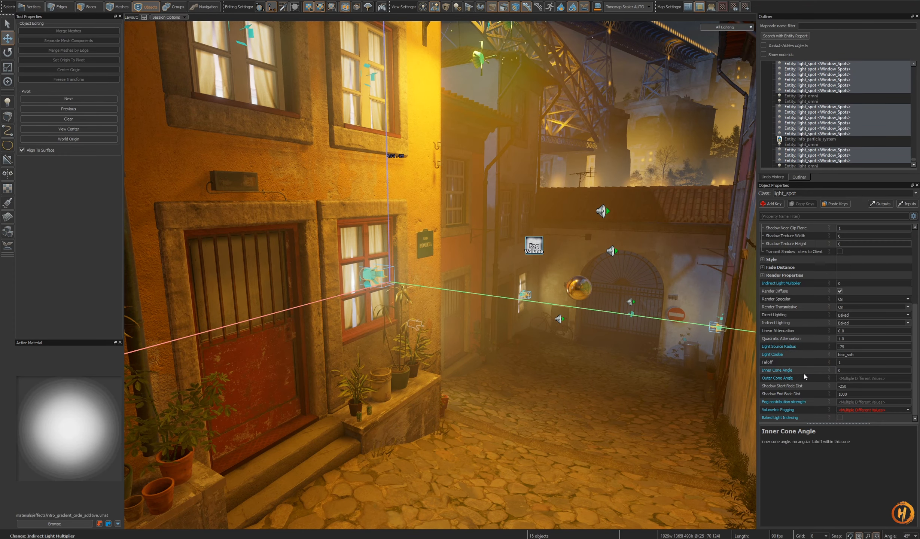
pyautogui.moveTo(518, 378); pyautogui.dragTo(491, 351, button='right')
# Quick-hide and restore the selected window lights repeatedly to compare the scene with and without them
pyautogui.press('h')
pyautogui.hotkey('ctrl', 'z')
pyautogui.press('w')
pyautogui.press('h')
pyautogui.hotkey('ctrl', 'z')
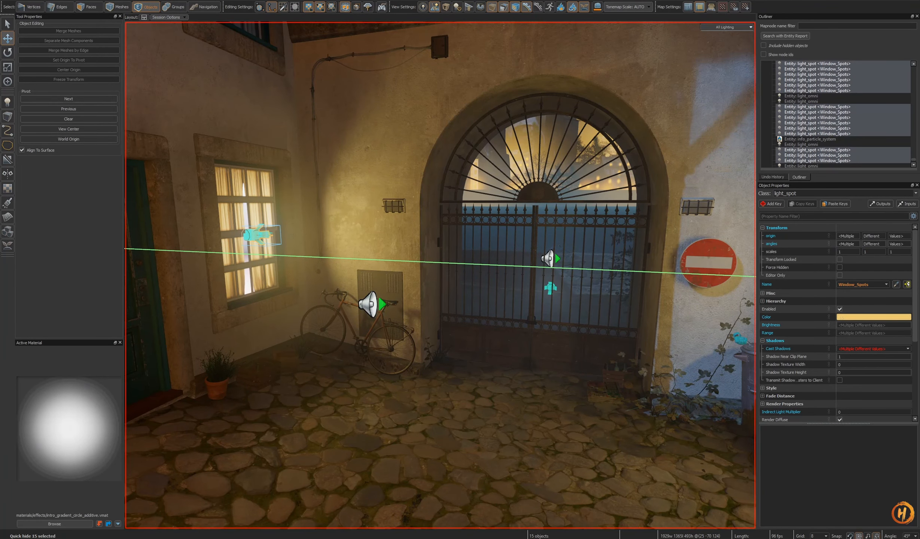
# Save the map and clear the selection with helpers hidden to view the street lighting
pyautogui.hotkey('ctrl', 's')
pyautogui.moveTo(441, 275)
pyautogui.mouseDown(button='right')
pyautogui.moveTo(561, 328)
pyautogui.moveTo(524, 341)
pyautogui.moveTo(440, 276)
pyautogui.mouseUp(button='right')
pyautogui.press('Escape')
pyautogui.press('o')
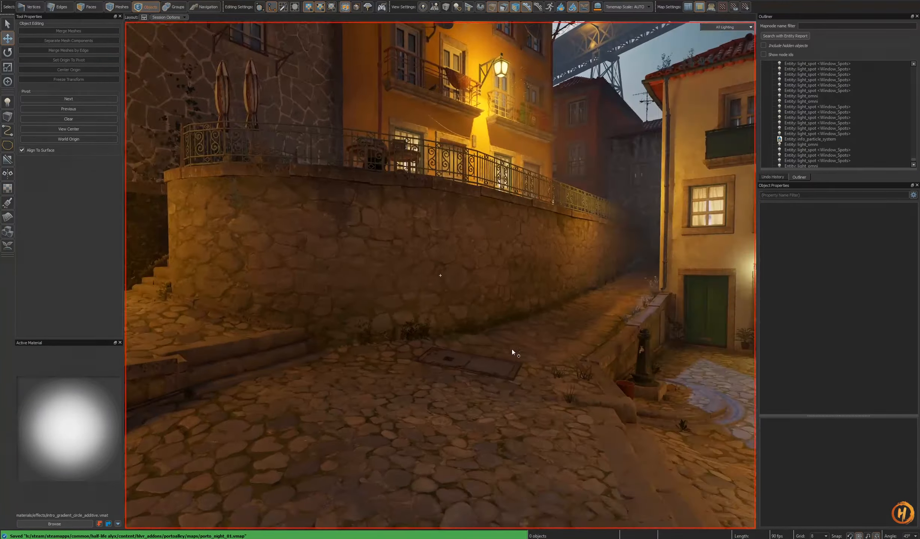
# Restore the selection of the Window_Spots lights, set their Indirect Light Multiplier to 0.15 and save the map
pyautogui.hotkey('ctrl', 'z')
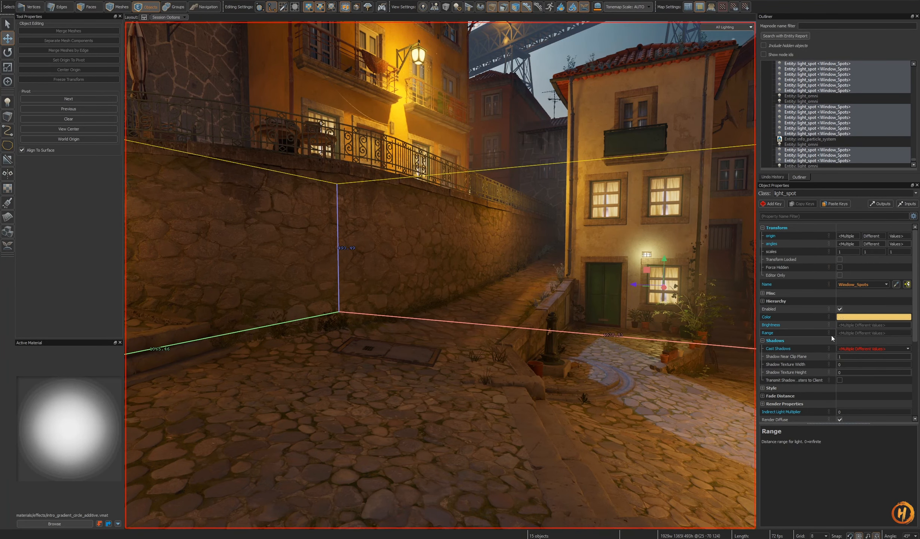
pyautogui.scroll(-4, 832, 338)
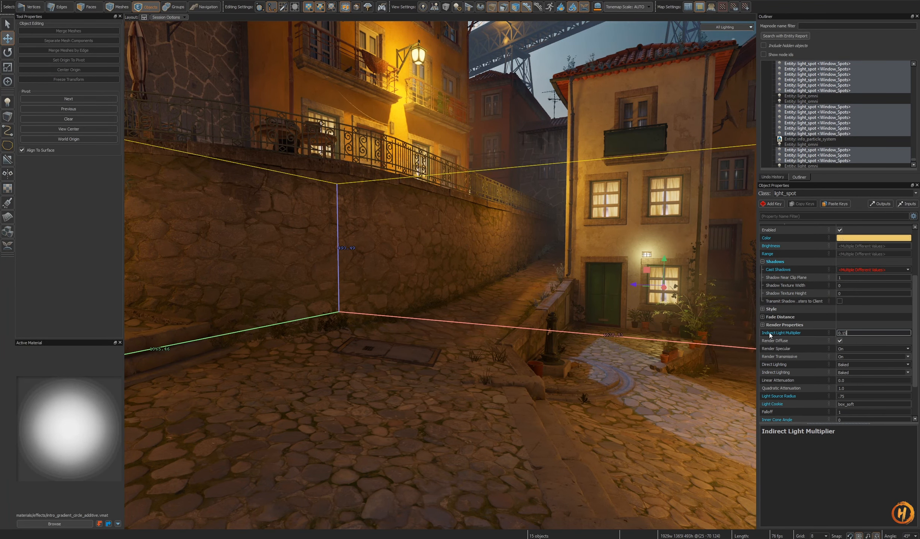
pyautogui.press('Return')
pyautogui.hotkey('ctrl', 's')
pyautogui.moveTo(516, 350); pyautogui.dragTo(440, 275, button='right')
pyautogui.press('Escape')
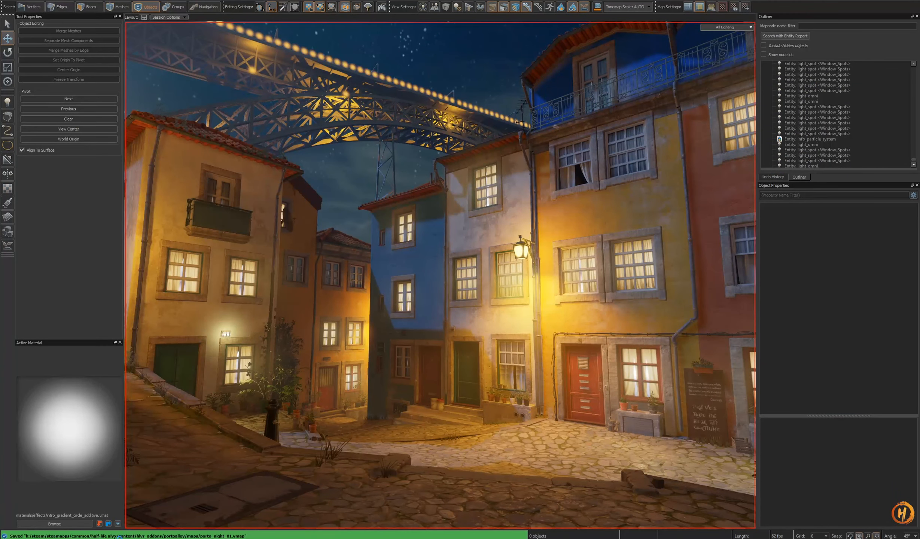
# Launch the Postprocessing Editor from the Asset Browser, and shrink and move its window away from the map view
pyautogui.click(119, 519)
pyautogui.click(692, 97)
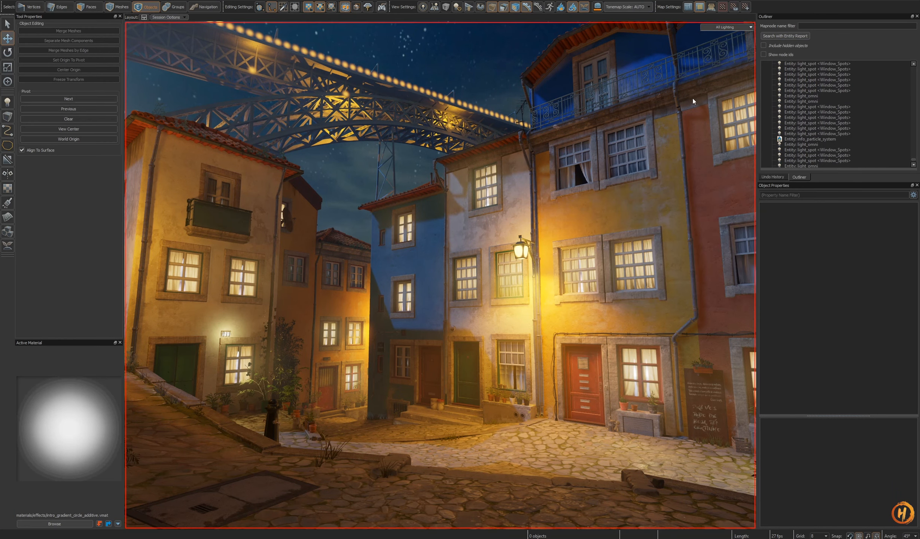
pyautogui.moveTo(440, 275); pyautogui.dragTo(440, 275, button='right')
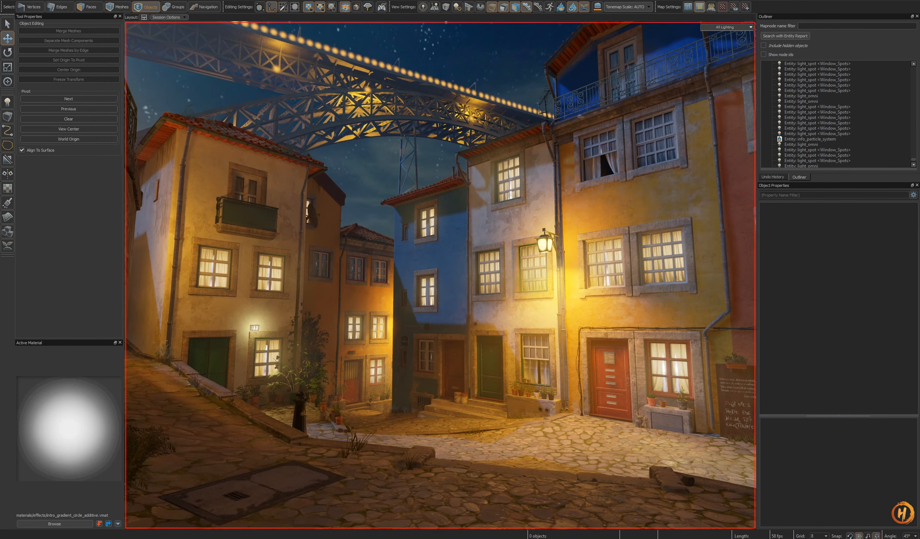
pyautogui.moveTo(919, 130); pyautogui.dragTo(498, 91)
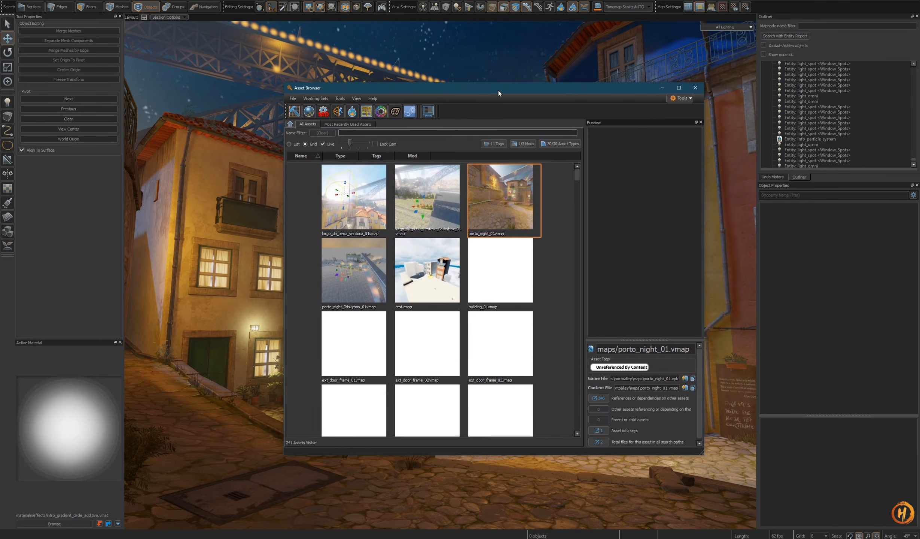
pyautogui.click(381, 115)
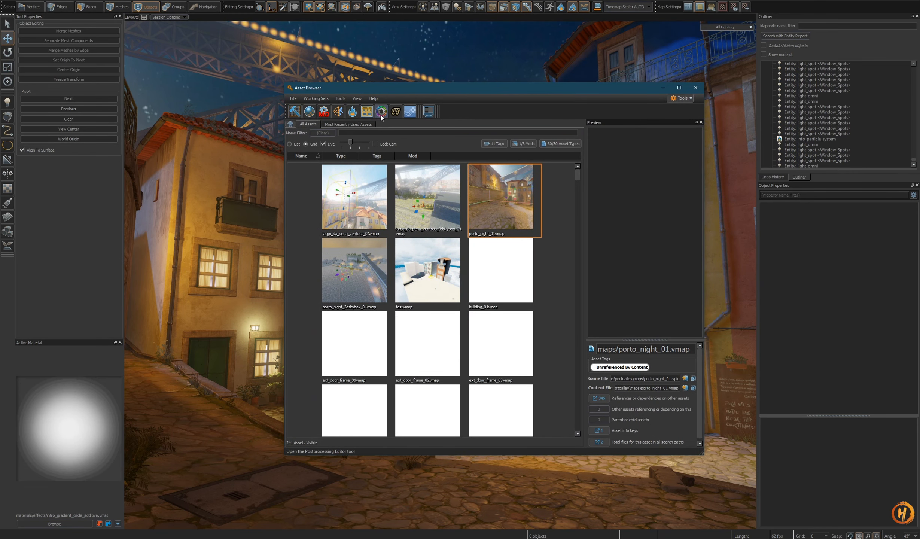
pyautogui.click(695, 88)
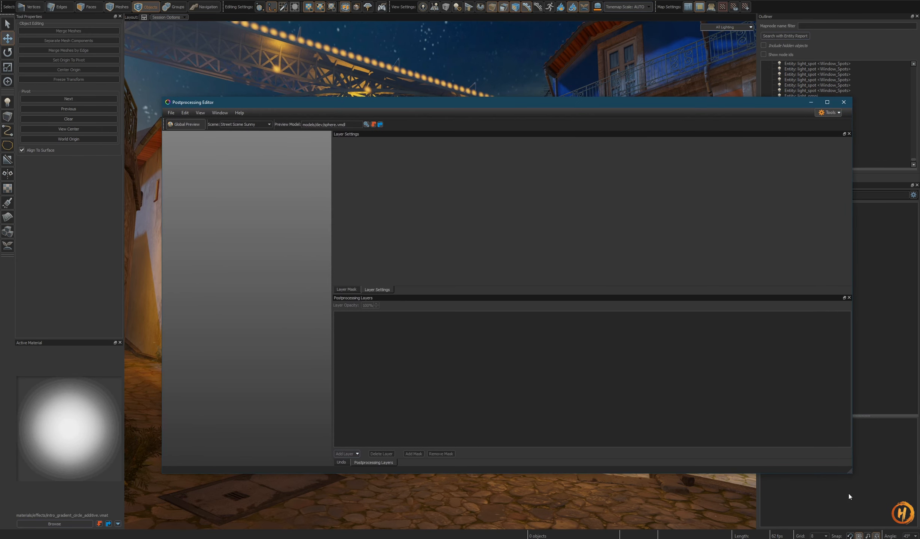
pyautogui.moveTo(849, 474); pyautogui.dragTo(343, 298)
pyautogui.moveTo(262, 102); pyautogui.dragTo(749, 247)
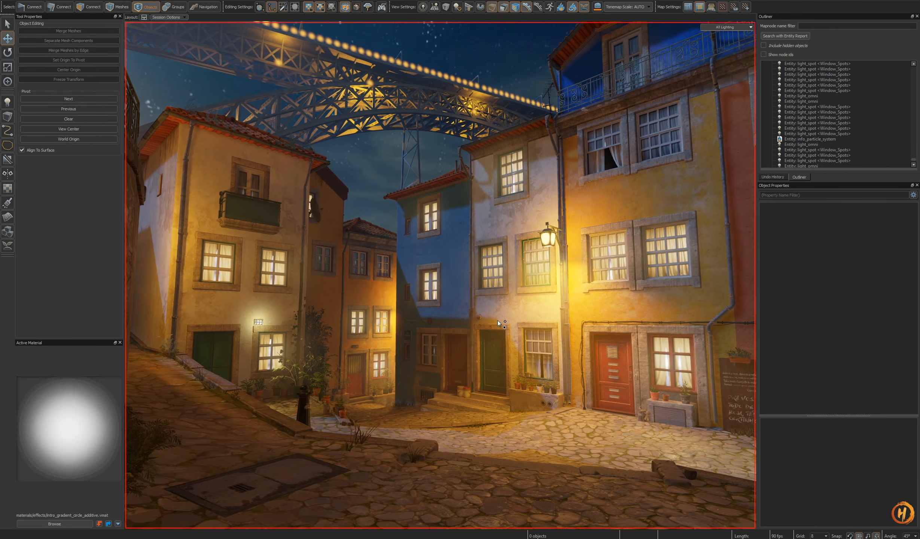
# Show the entity helpers and the tool-material volumes in the 3D view of the square
pyautogui.press('o')
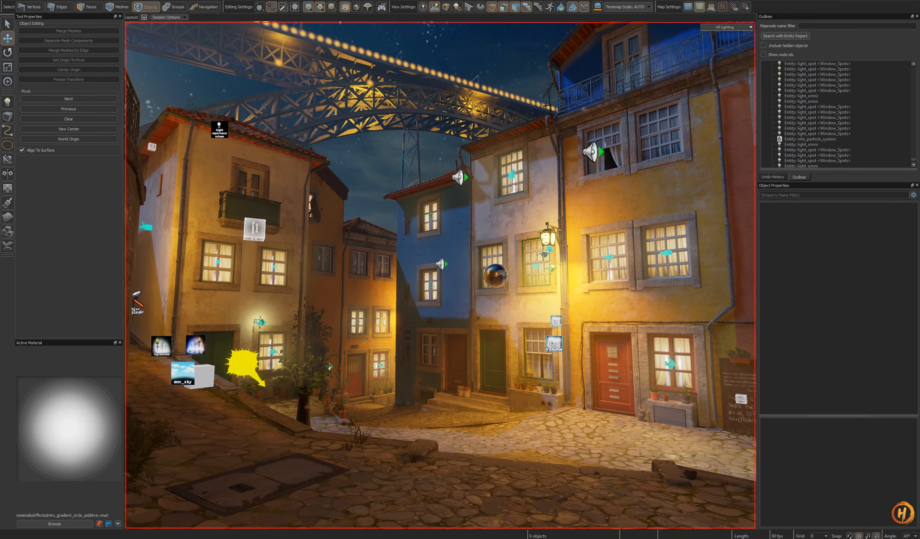
pyautogui.moveTo(464, 172); pyautogui.dragTo(453, 346, button='right')
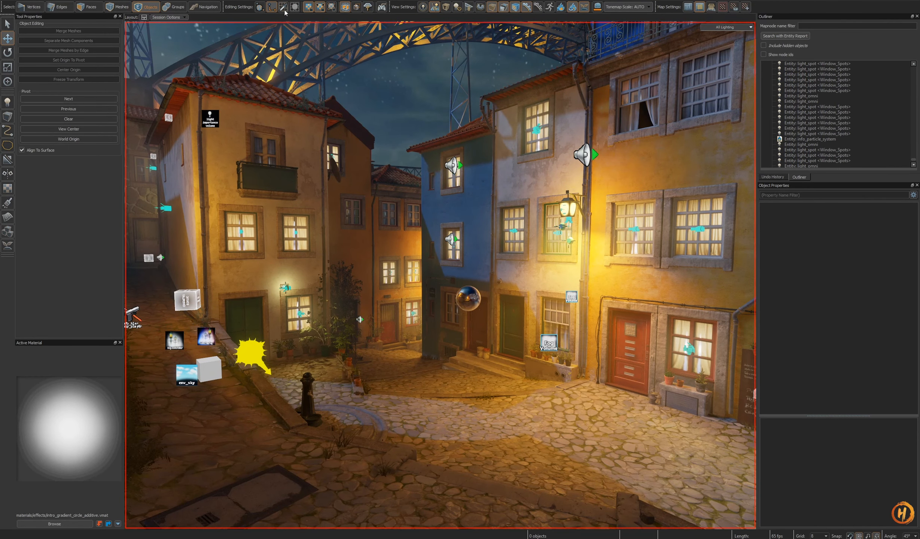
pyautogui.click(455, 9)
pyautogui.click(445, 7)
pyautogui.moveTo(445, 195); pyautogui.dragTo(321, 254, button='right')
pyautogui.press('w')
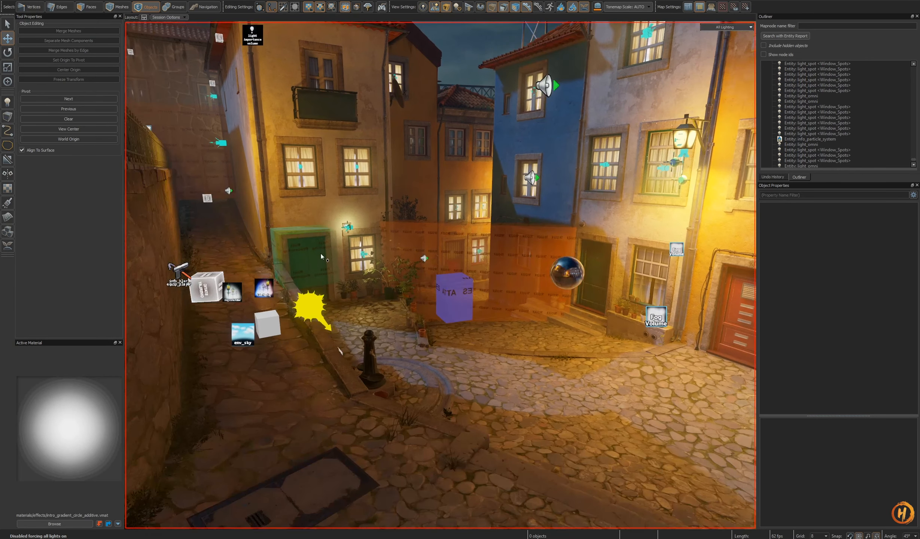
# Select the post_processing_volume by the green door and open porto_sunny_postprocess.vpost, maximized, in the Postprocessing Editor
pyautogui.click(321, 257)
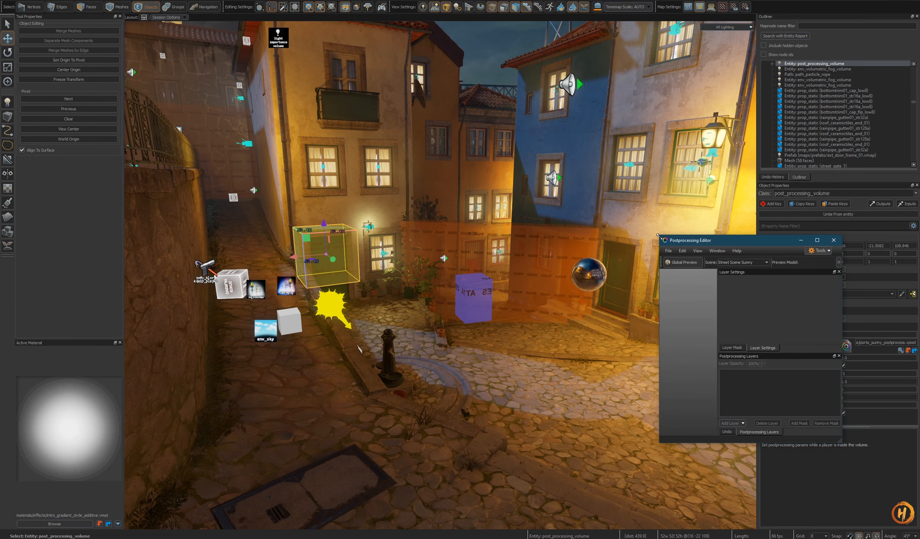
pyautogui.moveTo(658, 234); pyautogui.dragTo(544, 163)
pyautogui.click(549, 168)
pyautogui.click(595, 222)
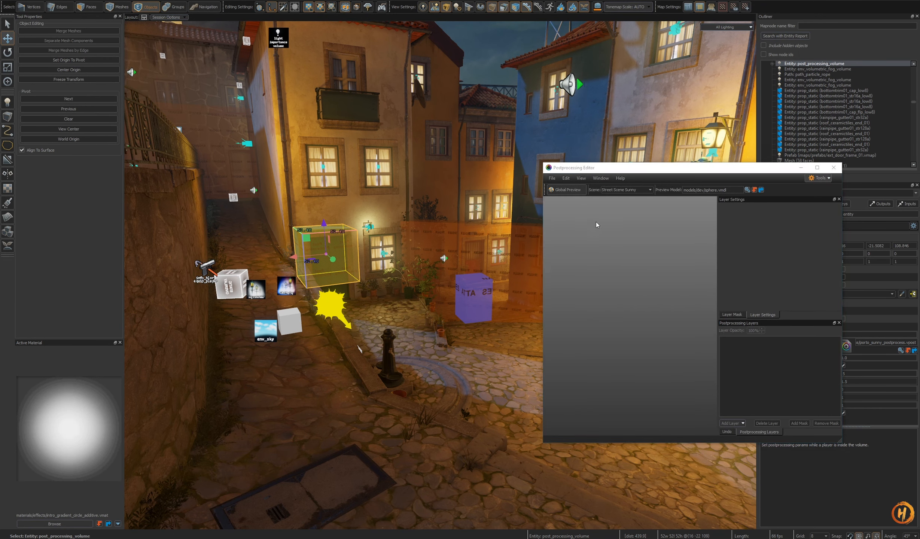
pyautogui.hotkey('ctrl', 'o')
pyautogui.click(666, 223)
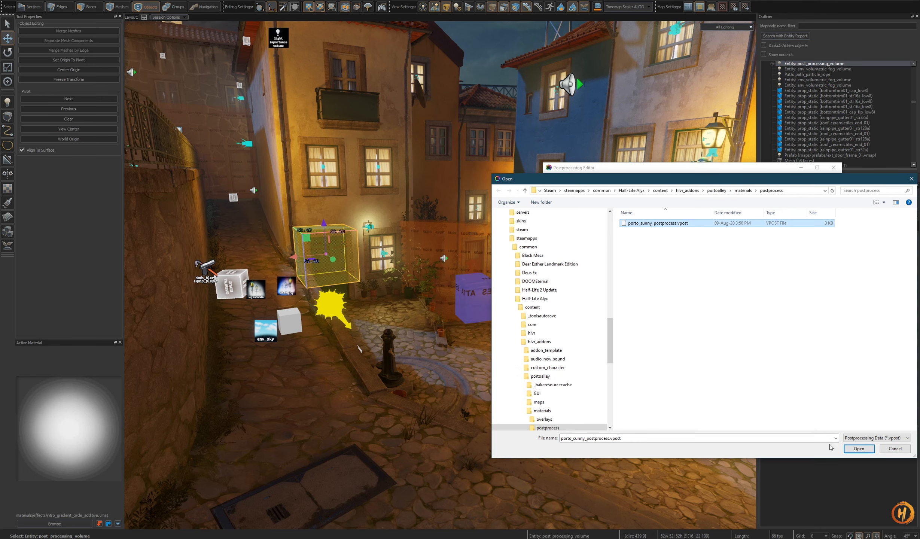
pyautogui.click(859, 449)
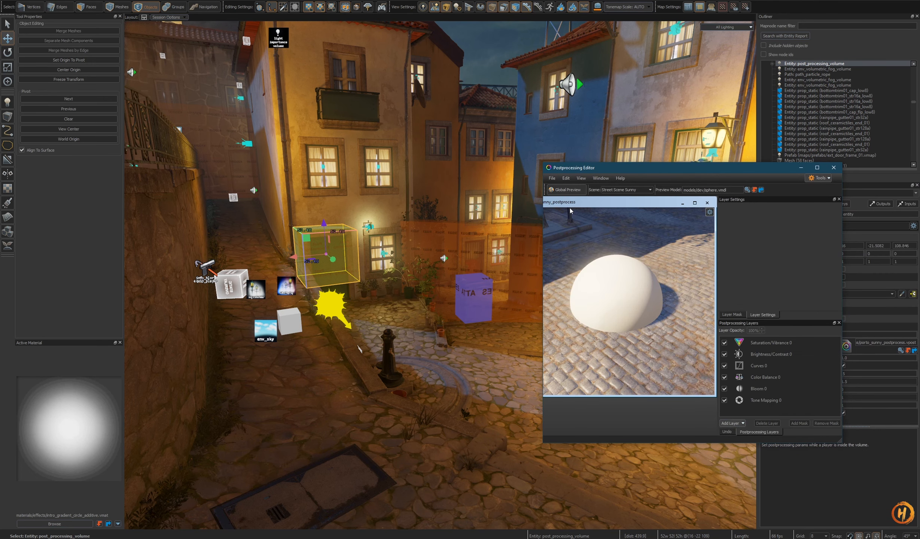
pyautogui.click(695, 203)
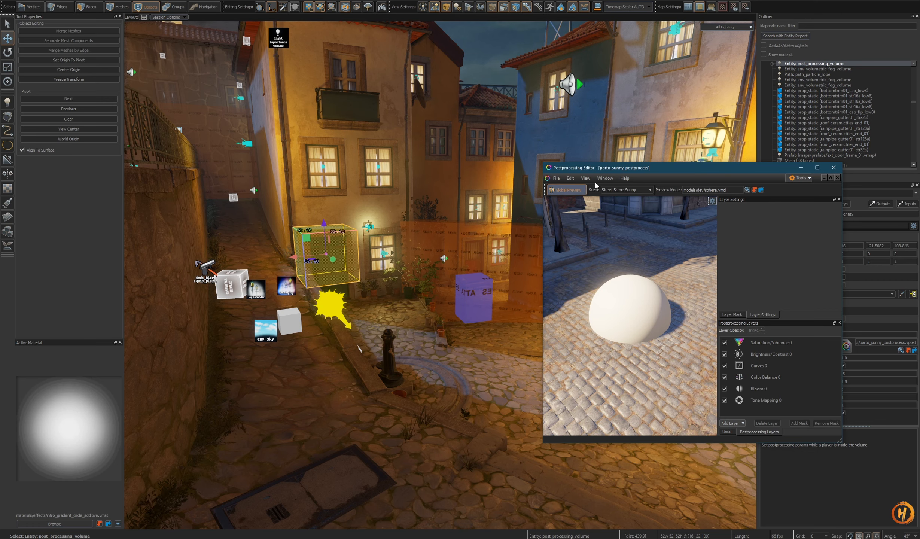
# Save the sunny postprocess as a new file named porto_night_postprocess.vpost in the postprocess folder
pyautogui.moveTo(639, 172); pyautogui.dragTo(572, 165)
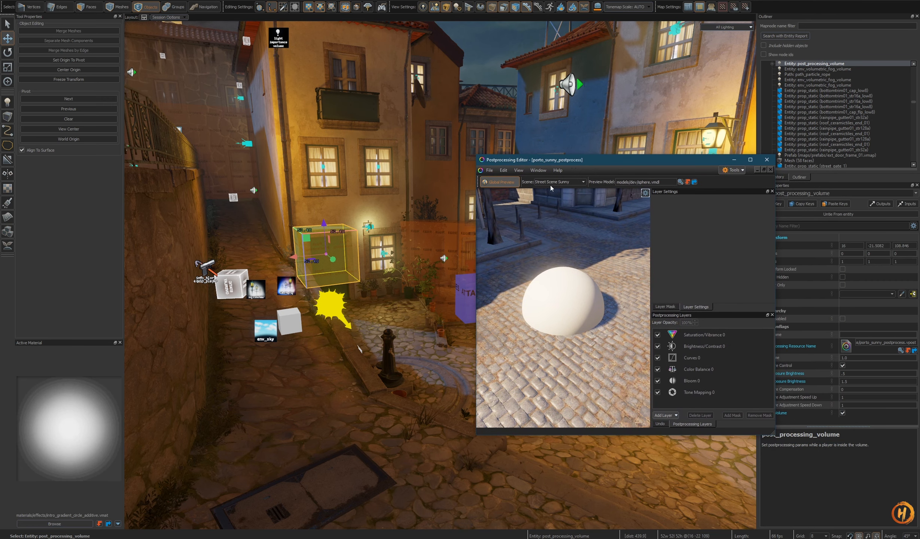
pyautogui.click(490, 170)
pyautogui.click(502, 217)
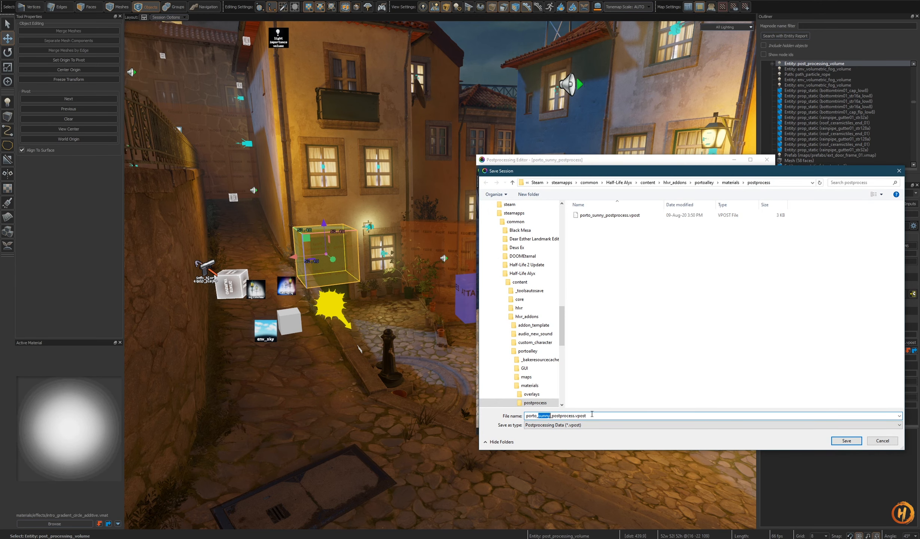
pyautogui.click(842, 442)
pyautogui.moveTo(611, 165); pyautogui.dragTo(629, 154)
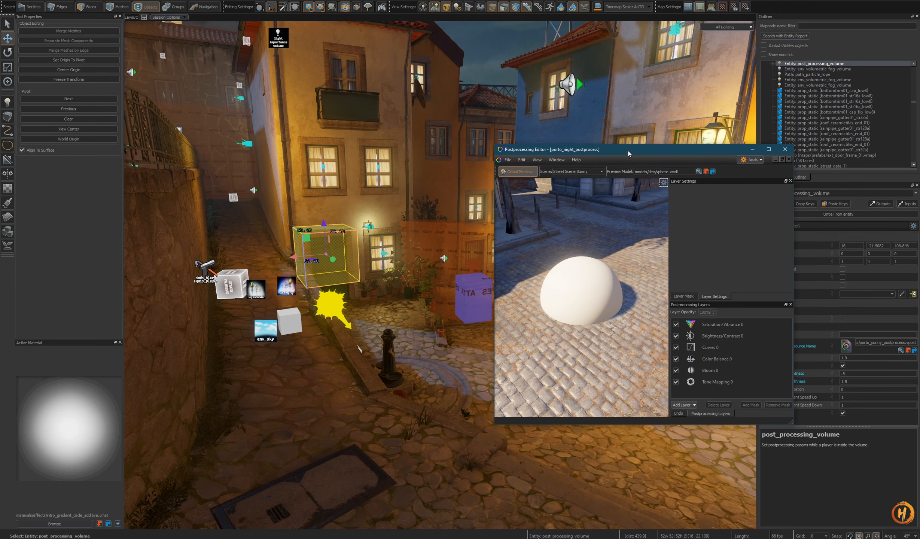
pyautogui.click(508, 160)
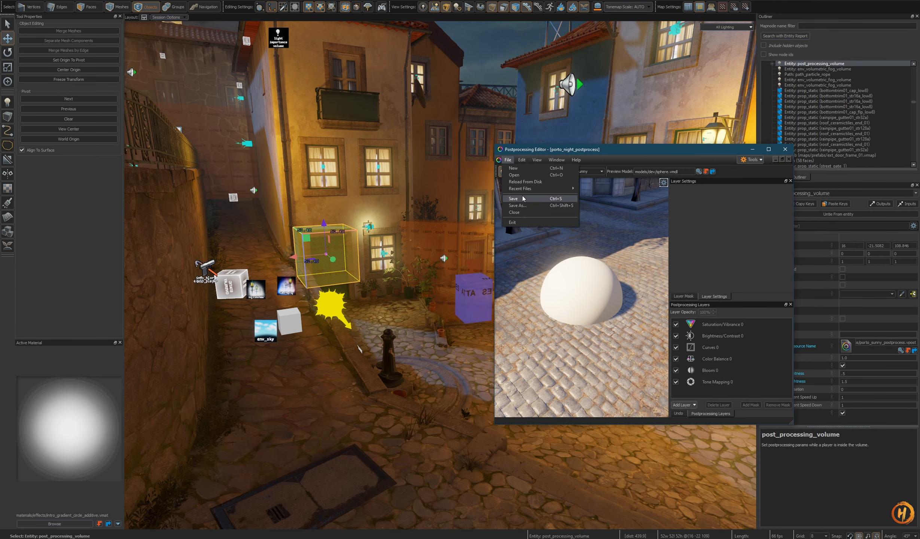
pyautogui.click(524, 198)
# Set the post_processing_volume's Postprocessing Resource Name to porto_night_postprocess.vpost, browsing only the addon's assets, and save the map
pyautogui.click(901, 351)
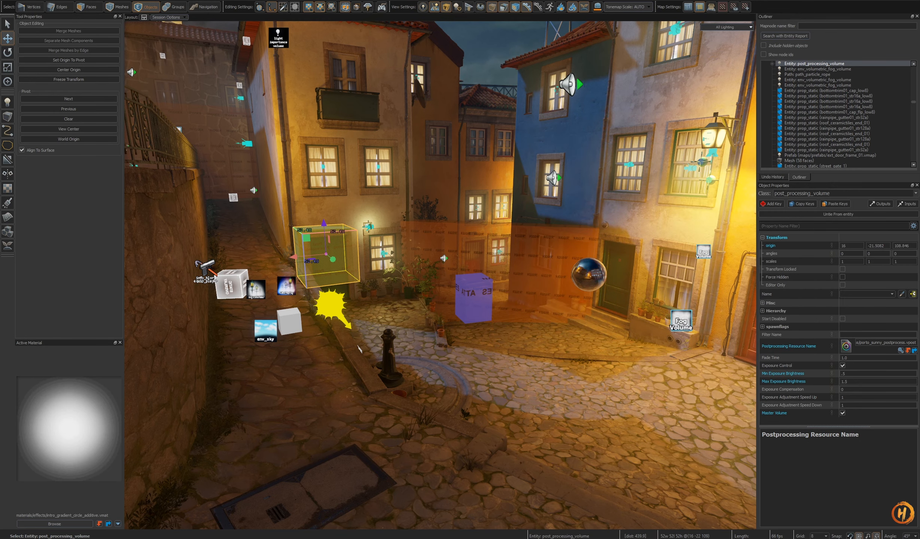
pyautogui.click(630, 138)
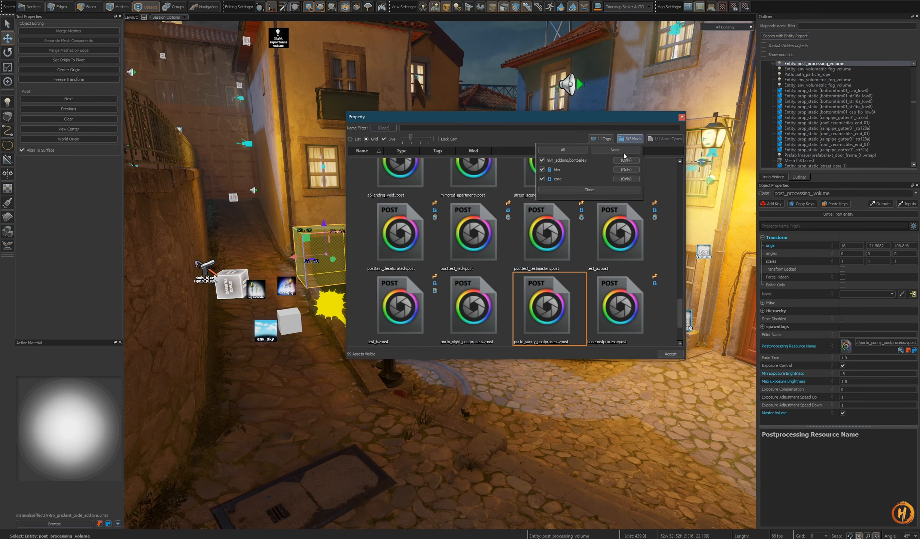
pyautogui.click(557, 170)
pyautogui.click(487, 203)
pyautogui.click(397, 203)
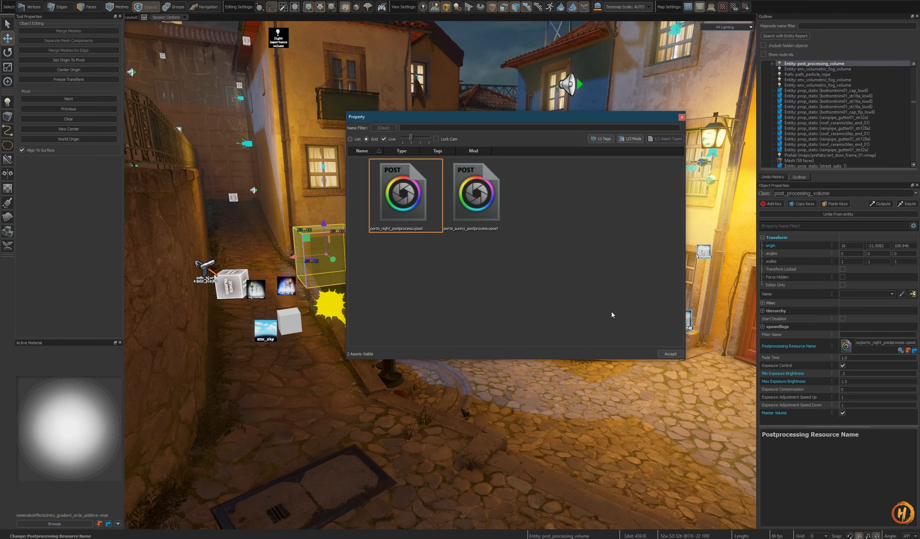
pyautogui.click(671, 354)
pyautogui.moveTo(586, 348); pyautogui.dragTo(611, 304, button='right')
pyautogui.hotkey('ctrl', 's')
# Return to the Postprocessing Editor, widen its layer panels and set the preview scene to Street Scene Night
pyautogui.hotkey('alt', 'Tab')
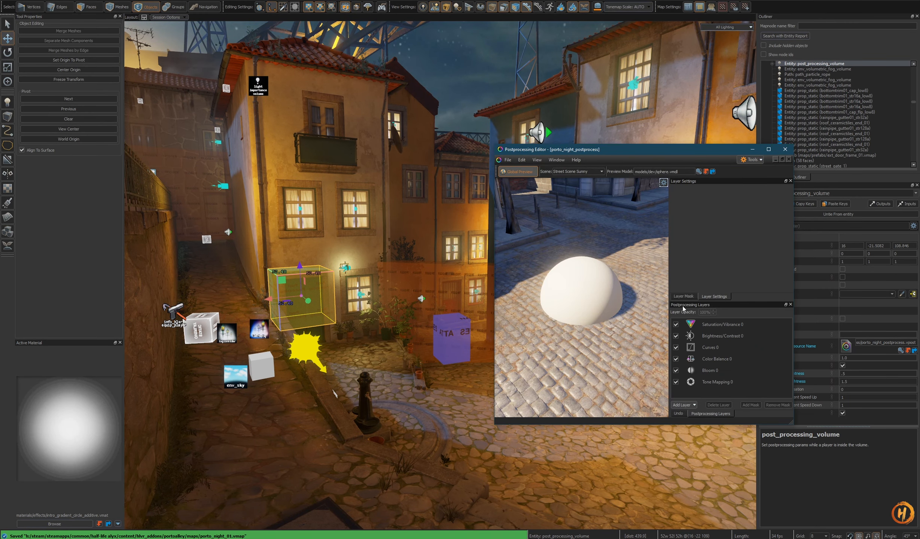
pyautogui.moveTo(669, 313); pyautogui.dragTo(583, 312)
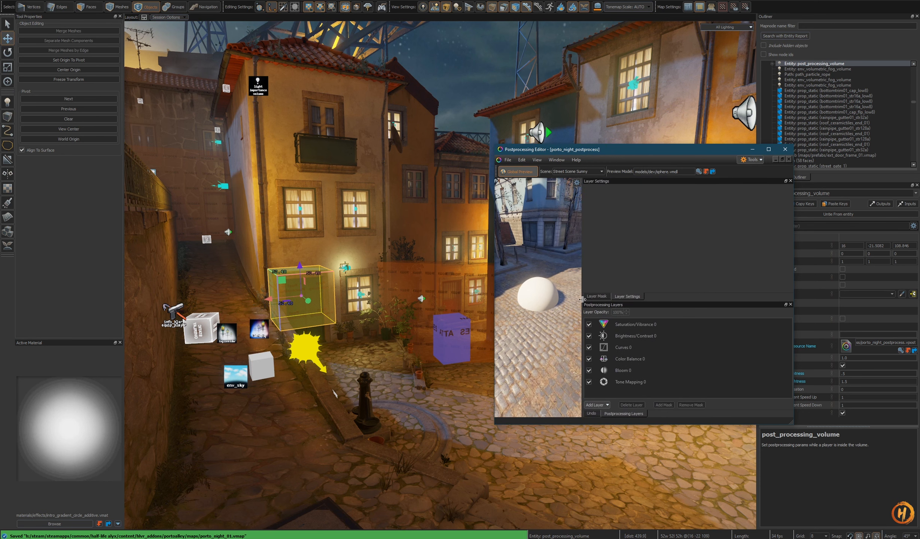
pyautogui.click(586, 172)
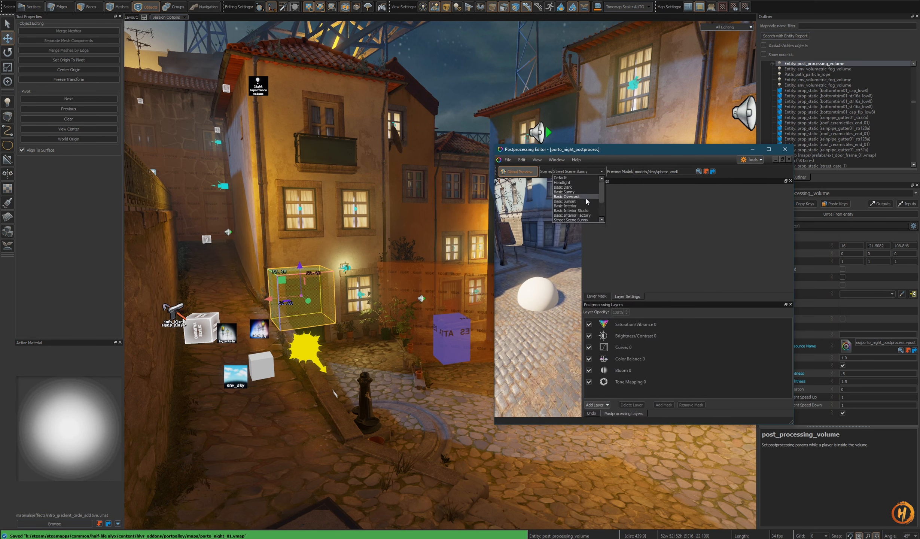
pyautogui.scroll(-2, 600, 204)
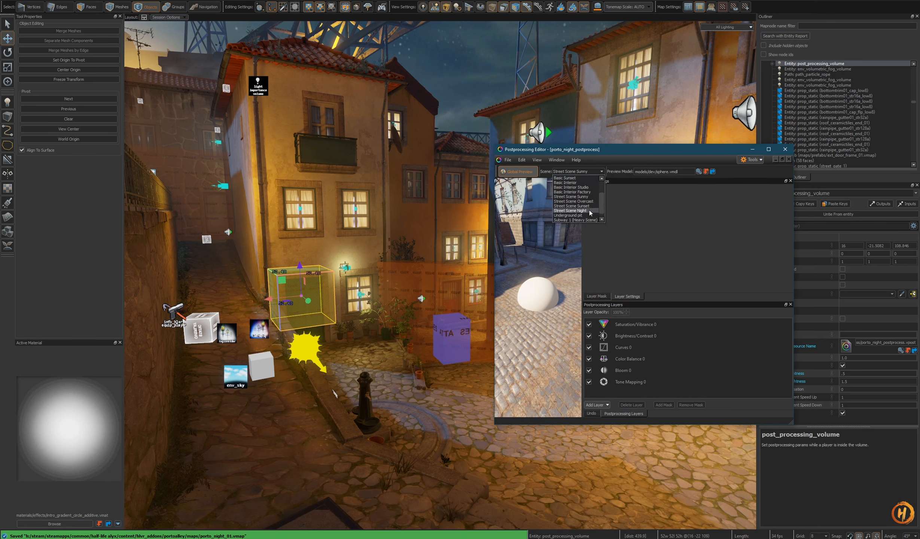
pyautogui.click(590, 211)
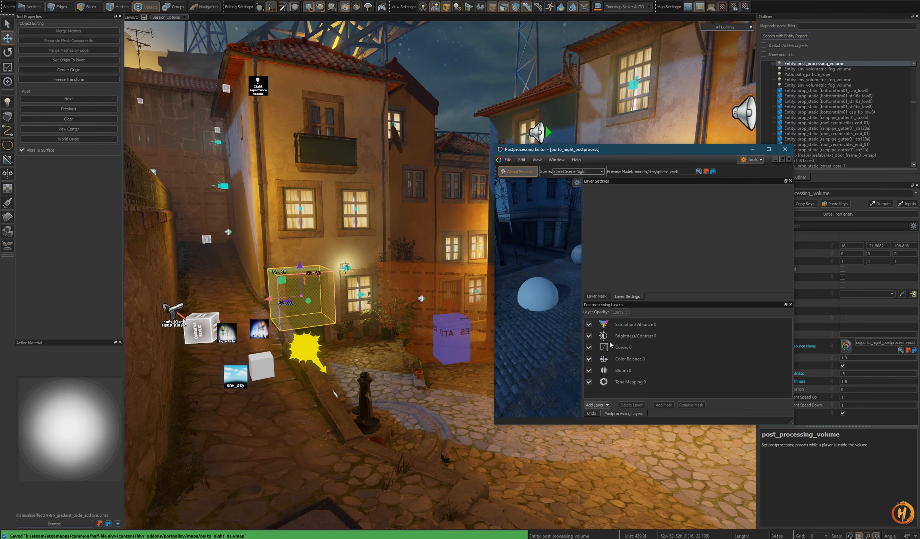
# Disable the Brightness/Contrast layer, and shrink the Postprocessing Editor window and move it clear of the map view
pyautogui.click(589, 325)
pyautogui.click(590, 335)
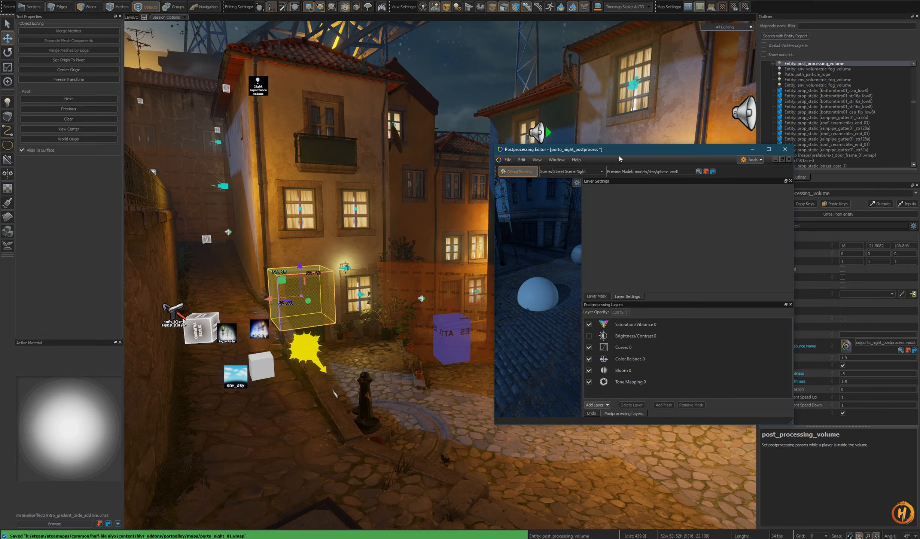
pyautogui.moveTo(790, 424); pyautogui.dragTo(676, 436)
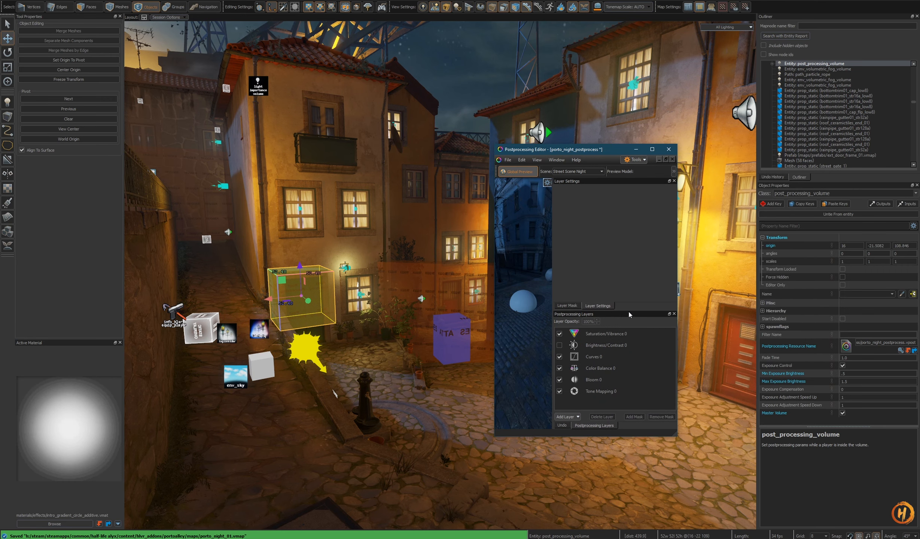
pyautogui.moveTo(580, 151); pyautogui.dragTo(919, 93)
# Frame the whole square with helpers hidden and compare the Brightness/Contrast layer off and on, leaving it enabled
pyautogui.press('s')
pyautogui.moveTo(440, 275)
pyautogui.mouseDown(button='right')
pyautogui.moveTo(491, 281)
pyautogui.moveTo(491, 210)
pyautogui.moveTo(503, 225)
pyautogui.moveTo(440, 269)
pyautogui.mouseUp(button='right')
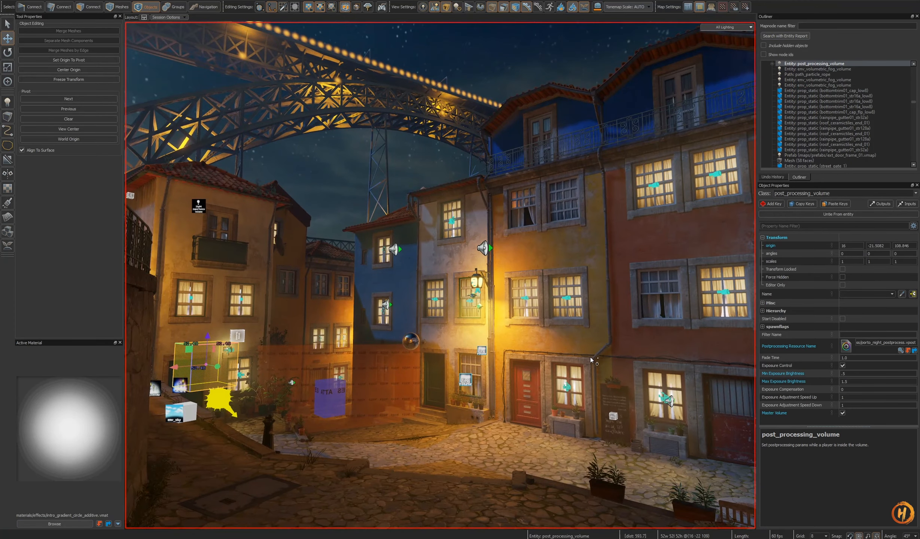
pyautogui.press('o')
pyautogui.hotkey('alt', 'Tab')
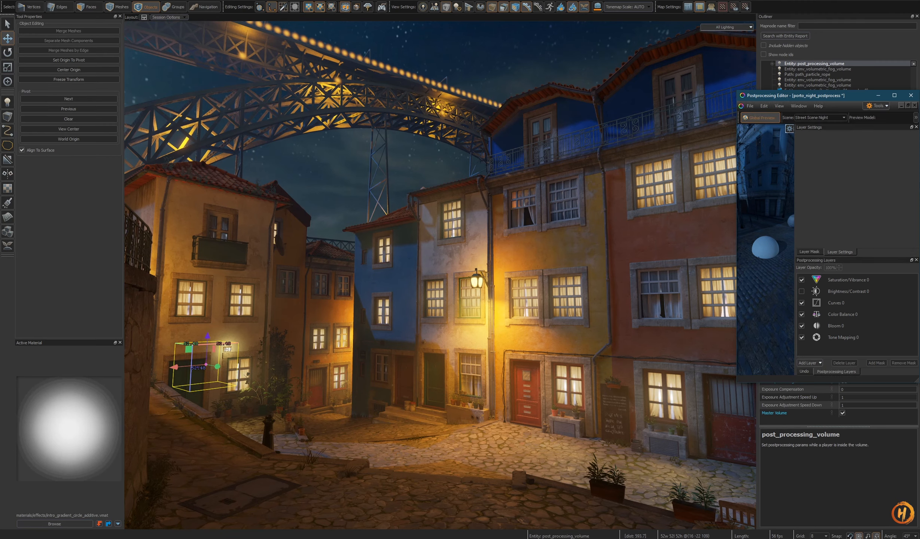
pyautogui.click(802, 292)
pyautogui.click(802, 291)
pyautogui.click(802, 292)
# Slightly lower the brightness of the Brightness/Contrast layer
pyautogui.click(832, 291)
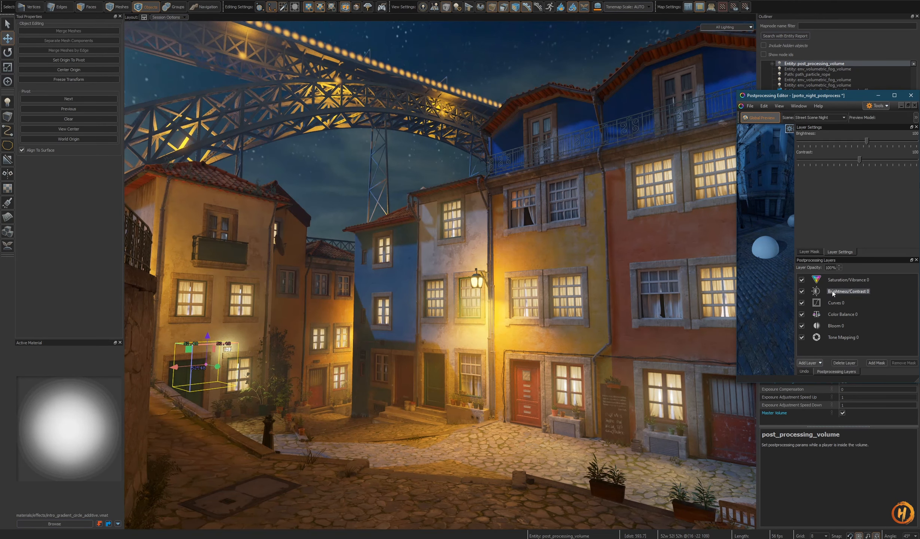
pyautogui.moveTo(865, 96); pyautogui.dragTo(863, 96)
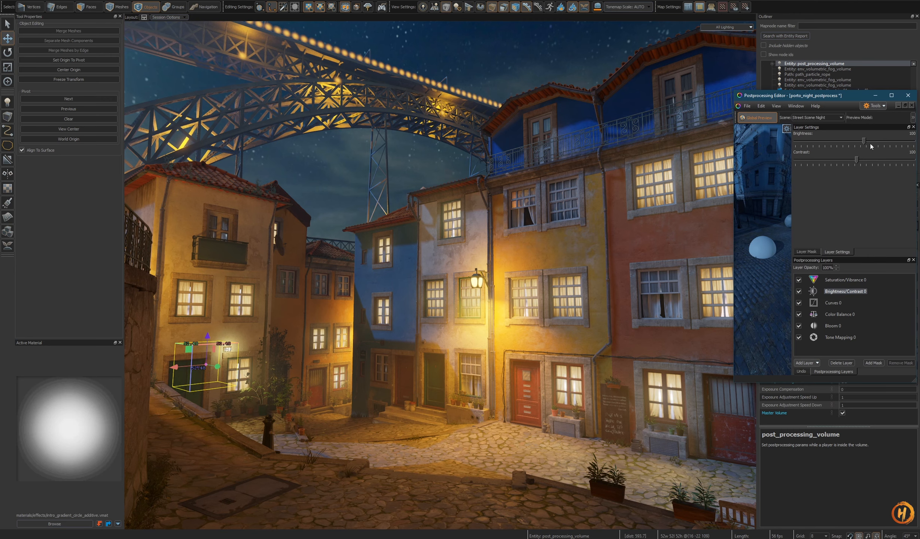
pyautogui.moveTo(864, 141); pyautogui.dragTo(862, 141)
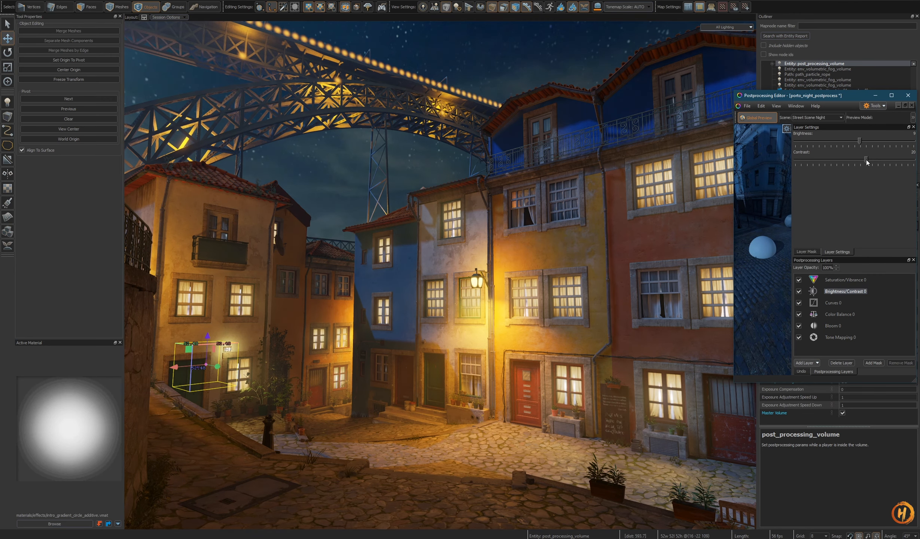
# Try a much stronger contrast on the Brightness/Contrast layer, check it on the house fronts and undo it
pyautogui.moveTo(878, 159); pyautogui.dragTo(897, 165)
pyautogui.moveTo(496, 262); pyautogui.dragTo(594, 233, button='right')
pyautogui.click(360, 538)
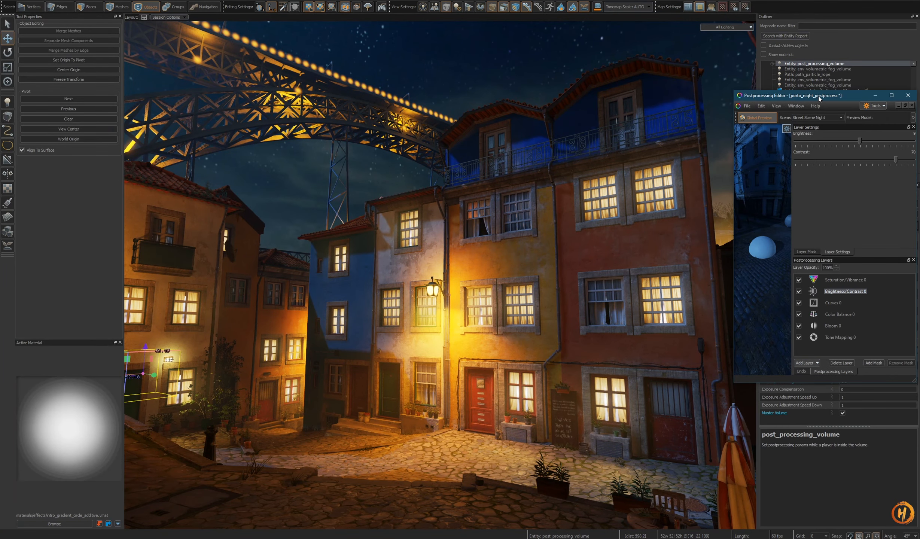
pyautogui.hotkey('ctrl', 'z')
# Open the cobblestone alley reference photo from the Porto Alley refs night folder and examine its lighting beside the map
pyautogui.hotkey('alt', 'Tab')
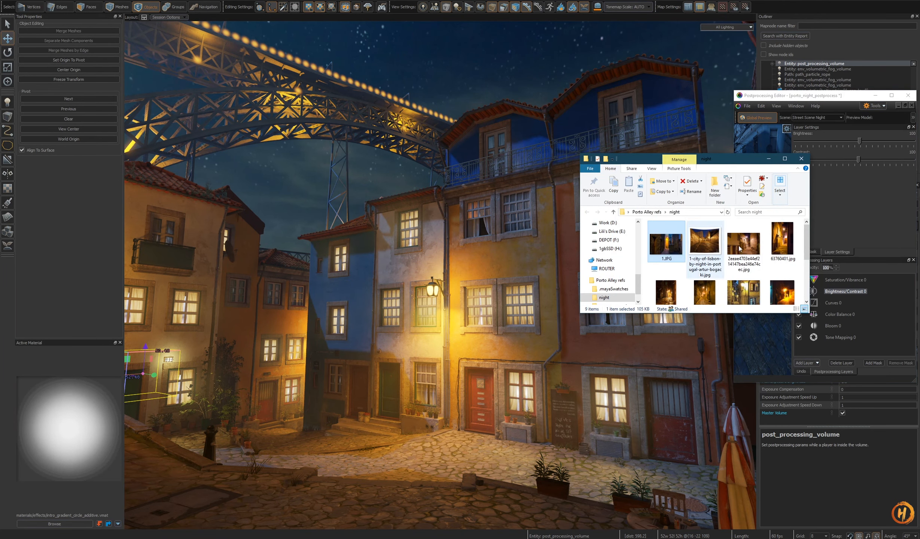
pyautogui.moveTo(805, 243); pyautogui.dragTo(805, 261)
pyautogui.doubleClick(666, 247)
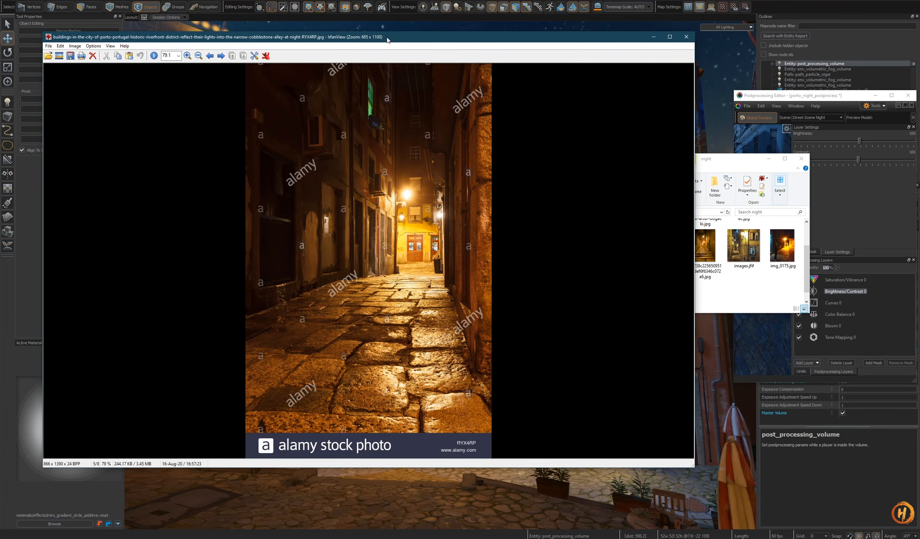
pyautogui.moveTo(387, 40); pyautogui.dragTo(397, 40)
pyautogui.moveTo(699, 471); pyautogui.dragTo(345, 512)
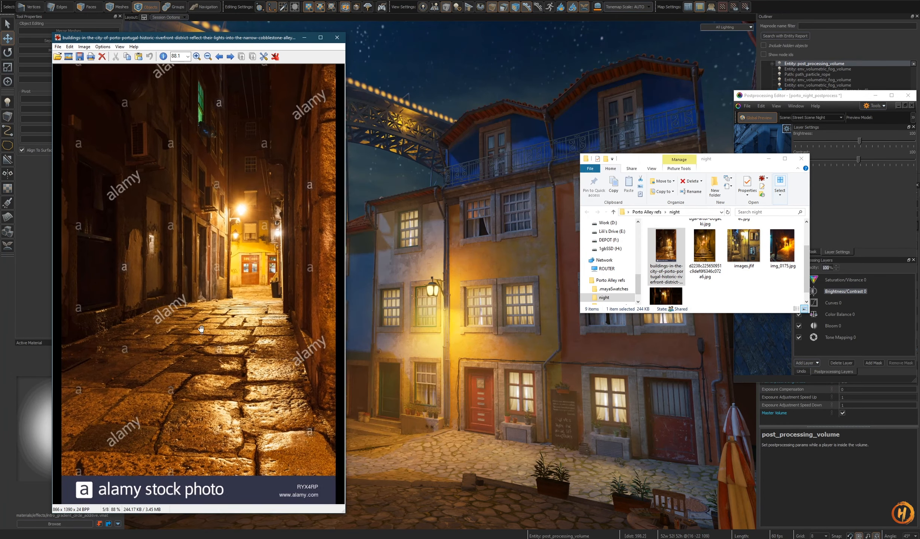
pyautogui.scroll(4, 235, 298)
pyautogui.scroll(1, 234, 299)
pyautogui.moveTo(241, 309); pyautogui.dragTo(215, 303)
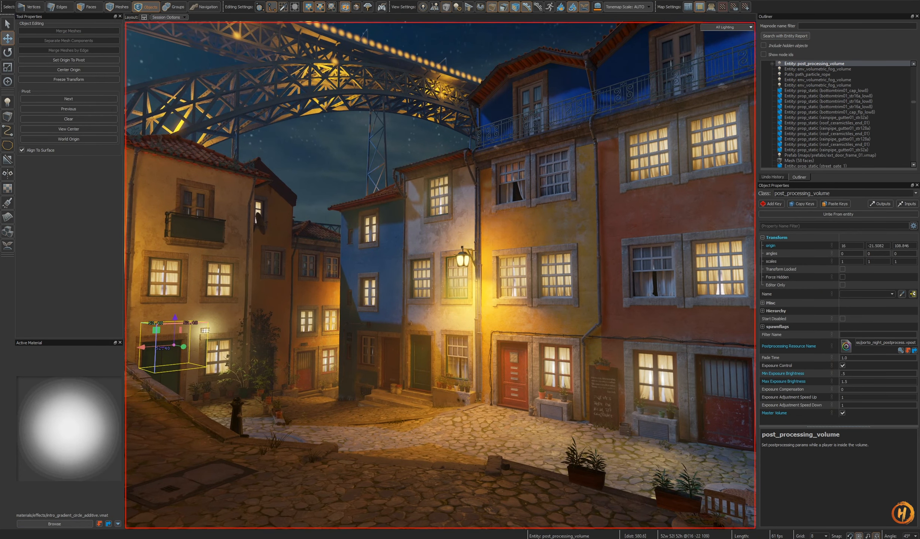
# Return to the Postprocessing Editor and review the Curves and Color Balance layers of the night postprocess
pyautogui.hotkey('alt', 'Tab')
pyautogui.click(799, 304)
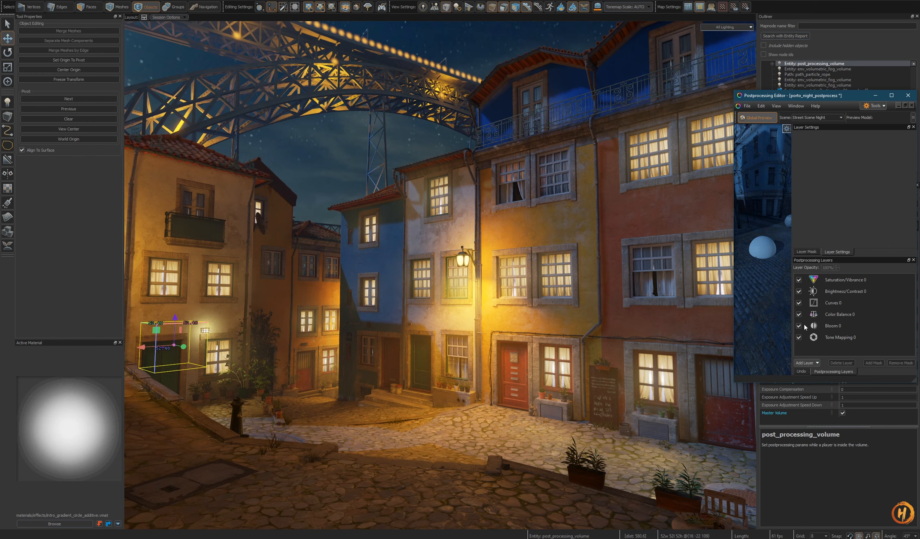
pyautogui.click(838, 315)
# Enlarge the editor window and its settings area for the Bloom layer, and slightly raise the layer's Bloom Strength
pyautogui.click(828, 326)
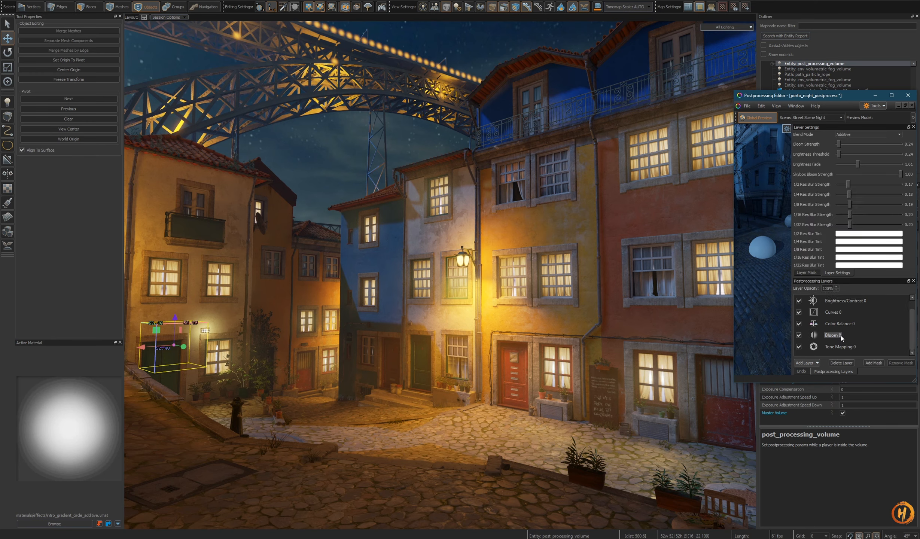
pyautogui.moveTo(735, 150); pyautogui.dragTo(716, 150)
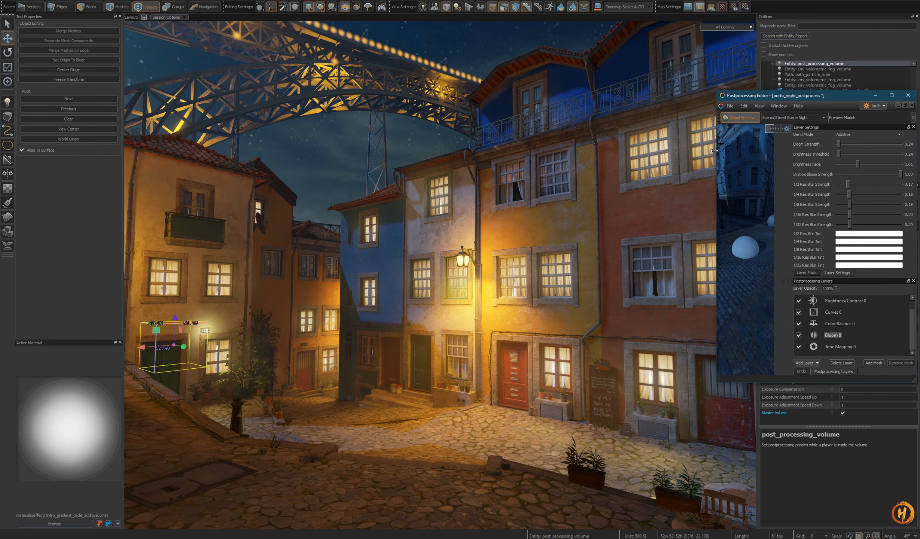
pyautogui.moveTo(800, 381); pyautogui.dragTo(801, 410)
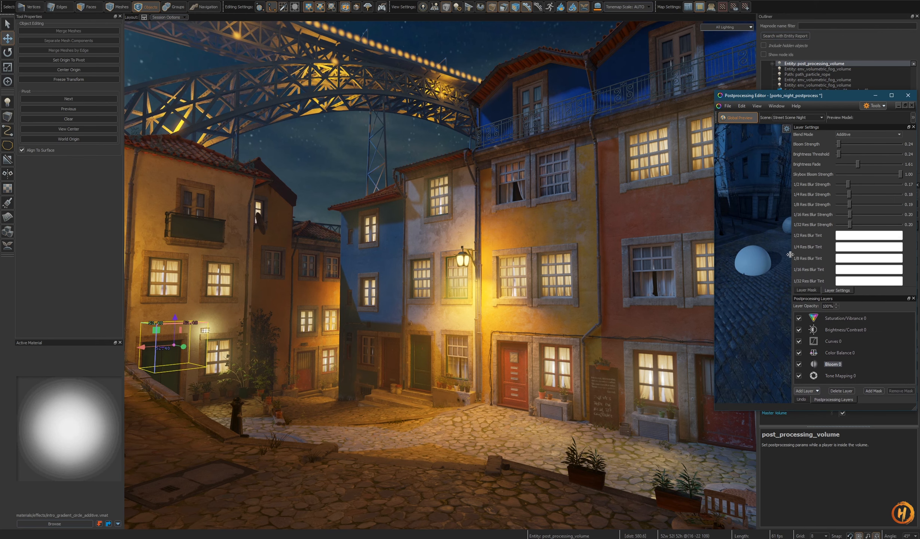
pyautogui.moveTo(791, 258); pyautogui.dragTo(736, 257)
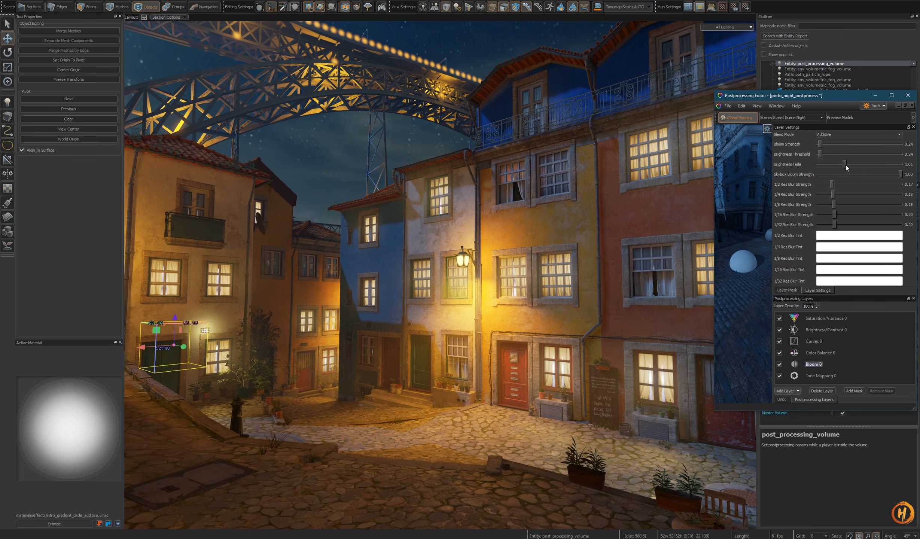
pyautogui.moveTo(820, 144)
pyautogui.mouseDown()
pyautogui.moveTo(850, 143)
pyautogui.moveTo(816, 147)
pyautogui.moveTo(824, 145)
pyautogui.mouseUp()
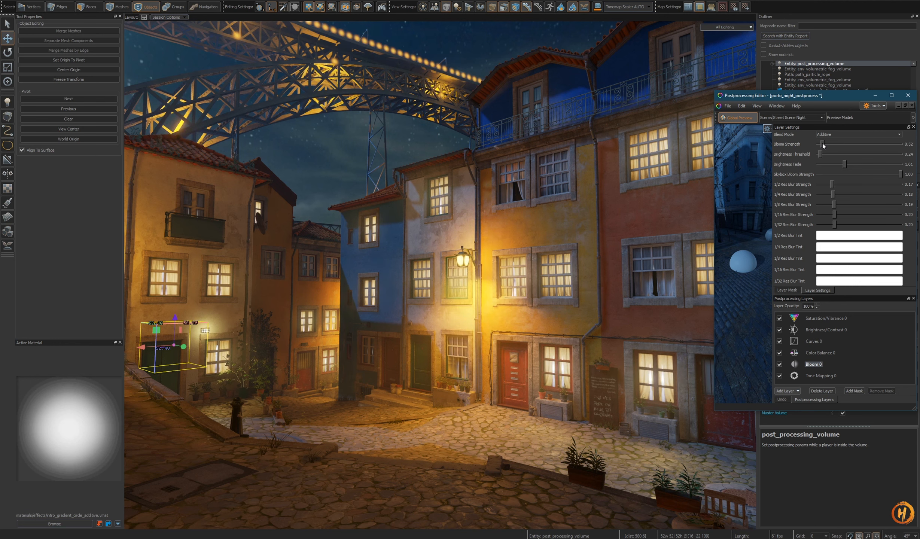
# Compare the house fronts with the Tone Mapping layer switched off and on
pyautogui.click(825, 376)
pyautogui.click(780, 376)
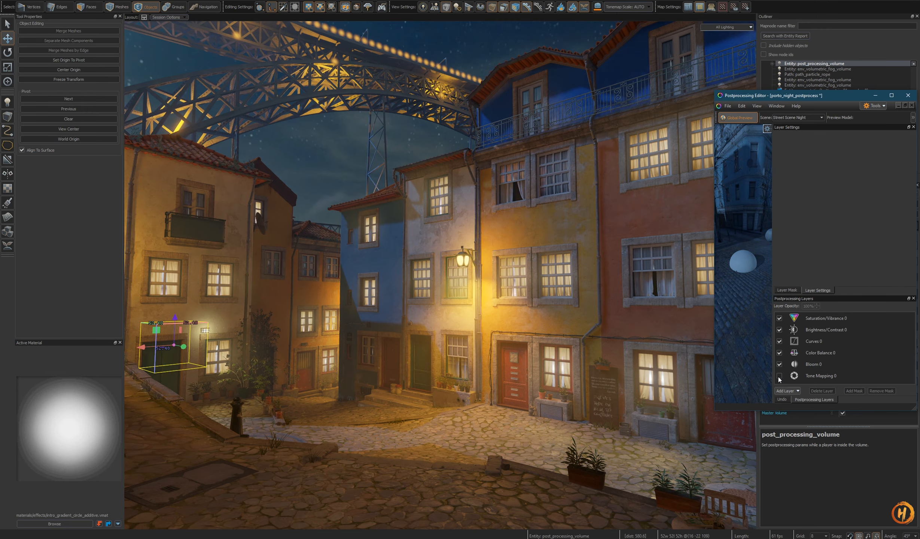
pyautogui.click(779, 376)
# Set the Tone Mapping layer's Exposure Bias to 0.16, Shoulder Strength 0.13, Linear Strength 0.24 and Linear Angle 0.22, and save the file
pyautogui.click(819, 376)
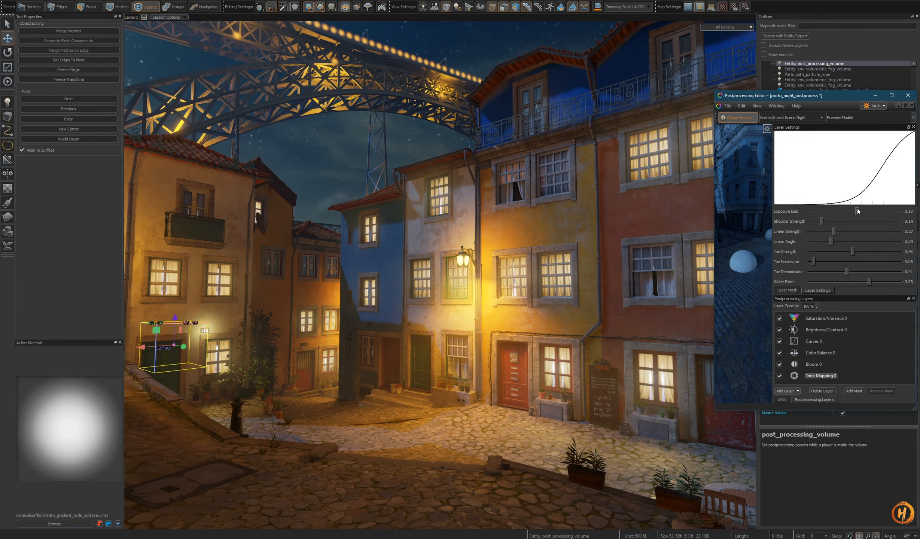
pyautogui.moveTo(857, 211); pyautogui.dragTo(831, 241)
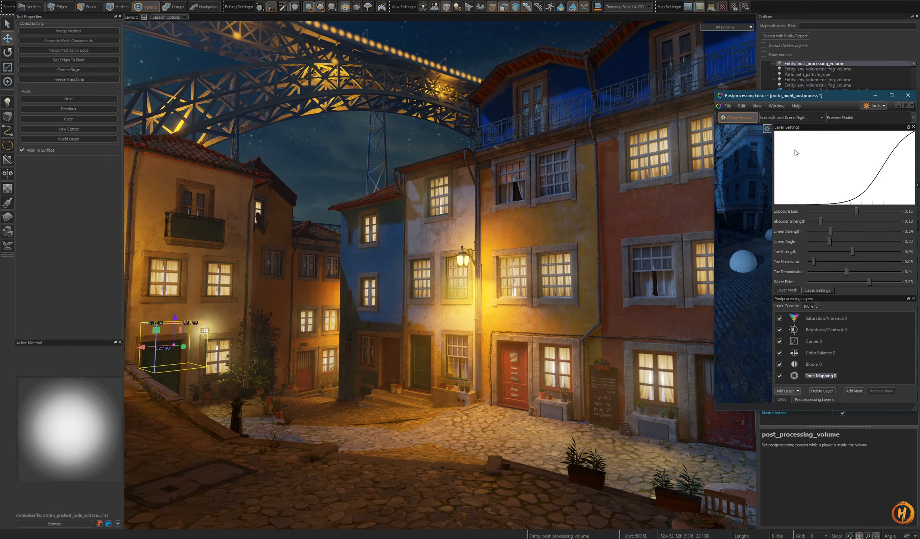
pyautogui.click(731, 106)
pyautogui.click(744, 145)
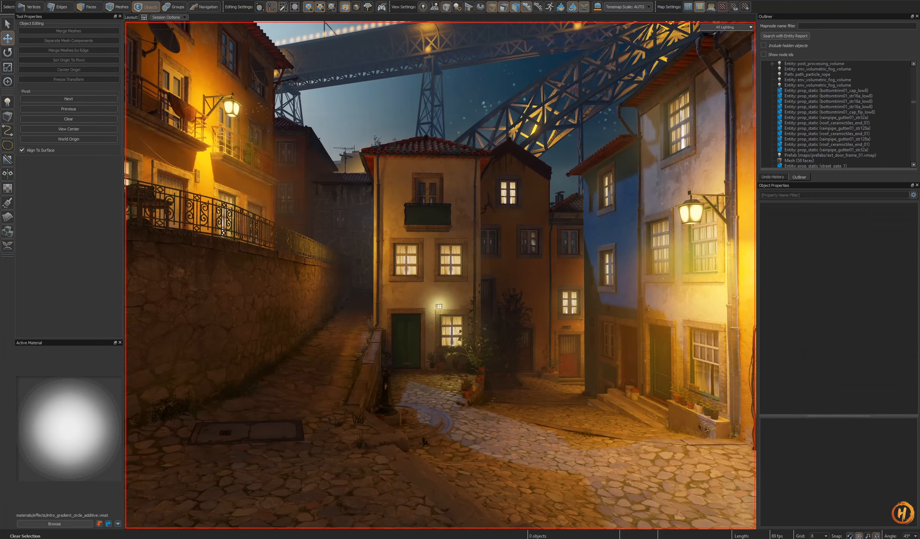
# Move through the street and square to examine the night lighting on the pink house, the peeling wall and the lamp-lit facades
pyautogui.moveTo(440, 276); pyautogui.dragTo(195, 288, button='right')
pyautogui.moveTo(441, 275); pyautogui.dragTo(560, 186, button='right')
pyautogui.press('w')
pyautogui.press('s')
pyautogui.press('w')
pyautogui.press('w')
pyautogui.press('a')
pyautogui.press('w')
pyautogui.moveTo(465, 218); pyautogui.dragTo(452, 416, button='right')
pyautogui.press('w')
pyautogui.press('s')
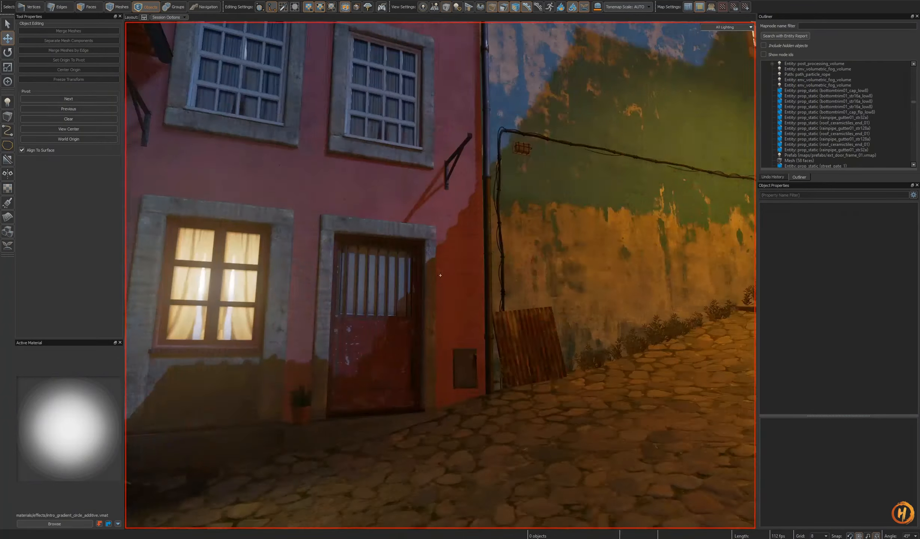
pyautogui.moveTo(440, 276); pyautogui.dragTo(279, 302, button='right')
pyautogui.press('w')
pyautogui.press('w')
pyautogui.press('w')
pyautogui.moveTo(427, 344); pyautogui.dragTo(480, 347, button='right')
pyautogui.press('s')
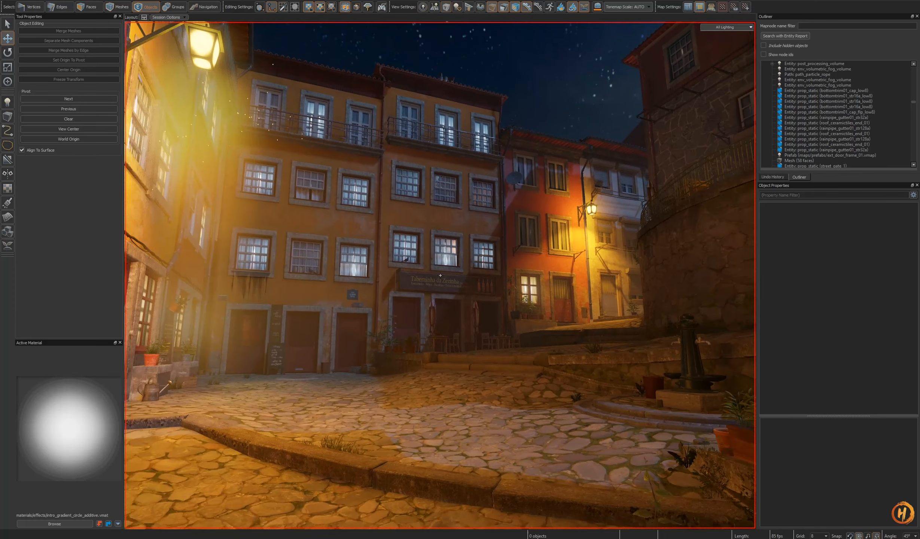
# Bring up the cobblestone alley reference photo and compare its lit doorway and paving with the map
pyautogui.hotkey('alt', 'Tab')
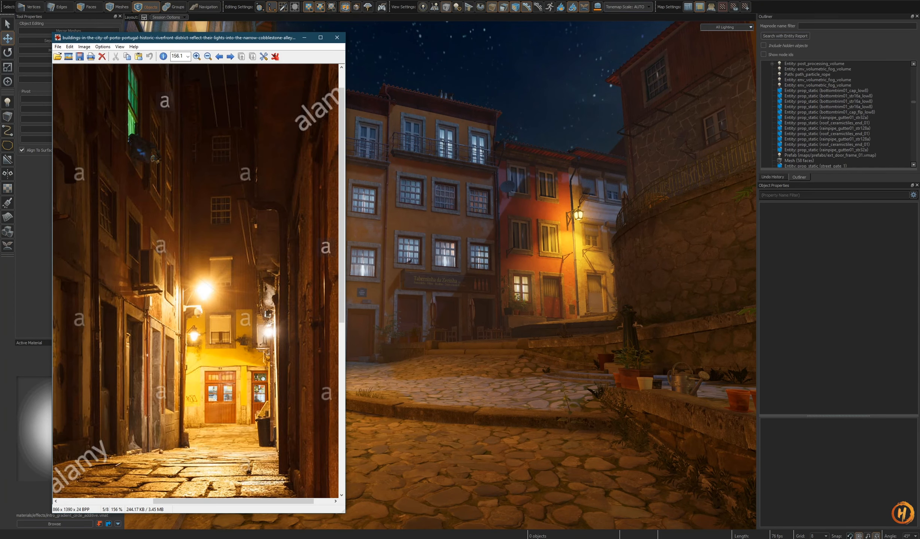
pyautogui.scroll(-4, 292, 331)
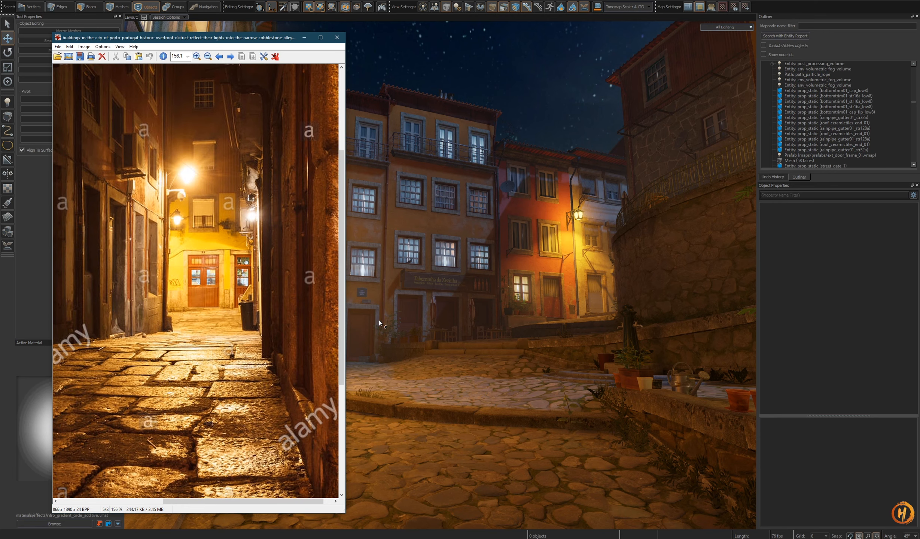
pyautogui.hotkey('alt', 'Tab')
pyautogui.click(521, 350)
# Return to the Postprocessing Editor, test and undo a much lower White Point on the Tone Mapping layer, and set it to 3.87
pyautogui.hotkey('alt', 'Tab')
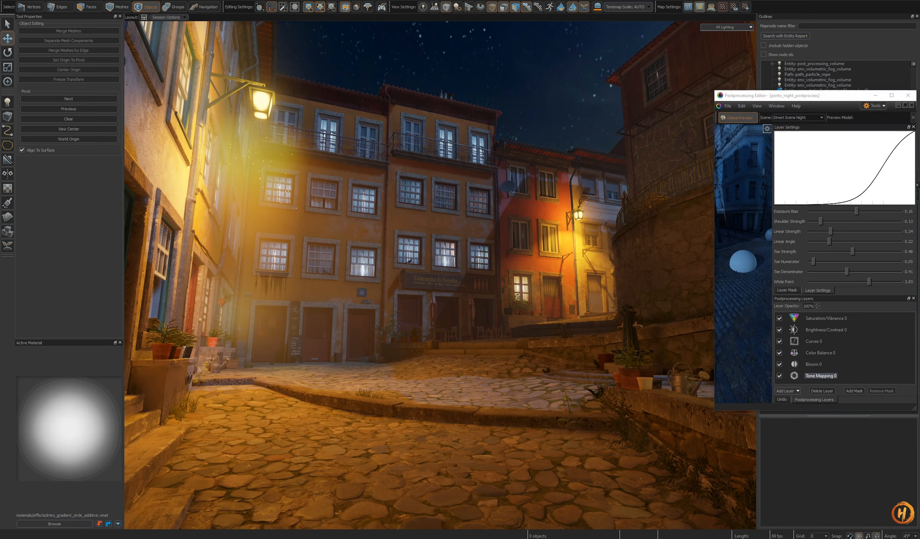
pyautogui.moveTo(867, 282); pyautogui.dragTo(816, 285)
pyautogui.hotkey('ctrl', 'z')
pyautogui.hotkey('ctrl', 'z')
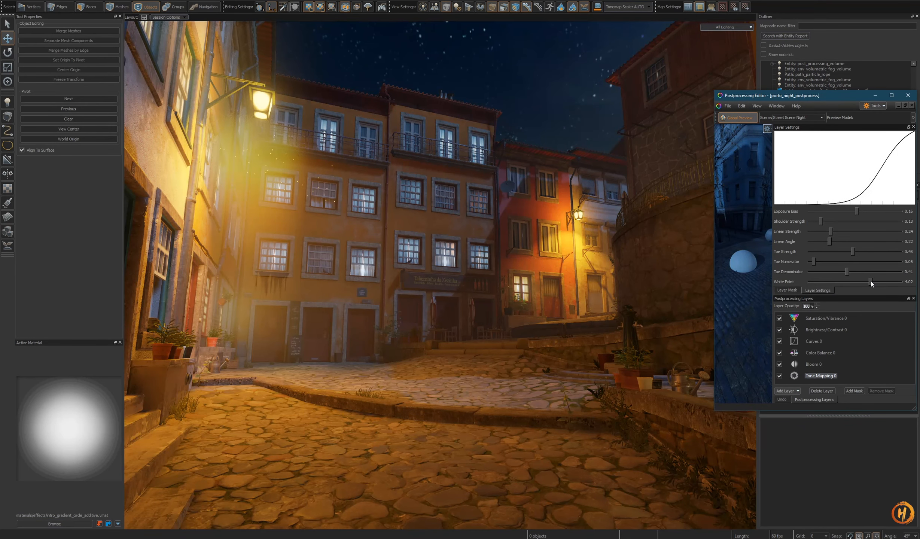
pyautogui.moveTo(871, 281)
pyautogui.mouseDown()
pyautogui.moveTo(832, 283)
pyautogui.moveTo(869, 283)
pyautogui.mouseUp()
pyautogui.click(908, 95)
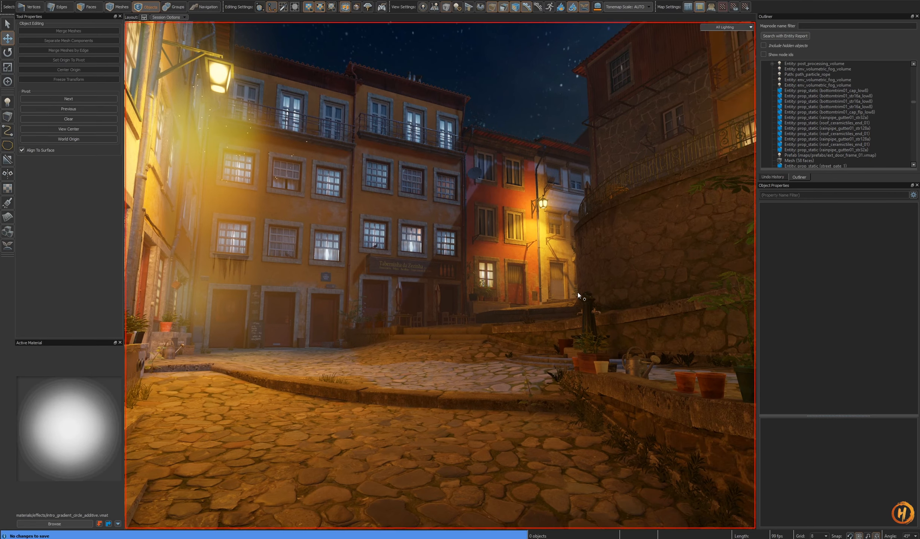
# Move up to the red house alley and compare it with the Bloom and Color Balance layers switched off and on
pyautogui.press('w')
pyautogui.moveTo(578, 292); pyautogui.dragTo(440, 275, button='right')
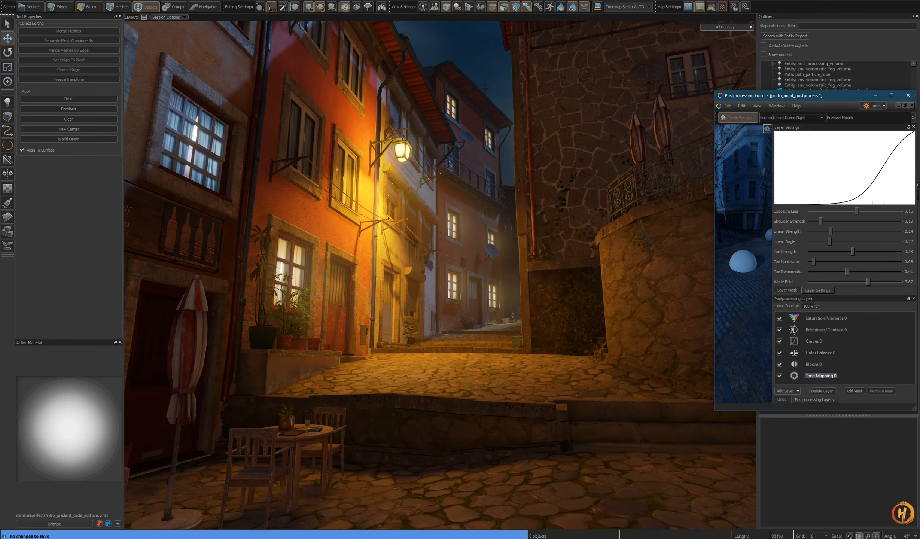
pyautogui.click(780, 364)
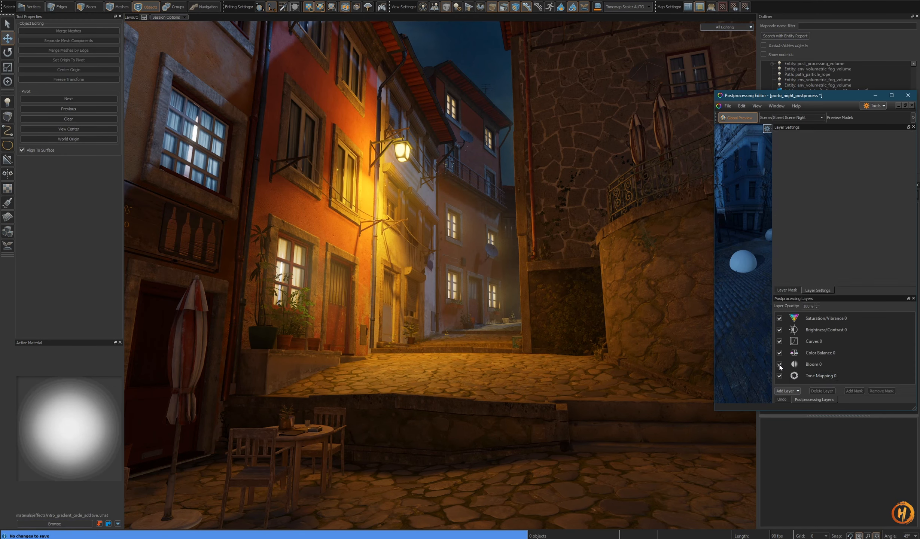
pyautogui.click(780, 364)
pyautogui.click(781, 353)
# Review the Saturation/Vibrance and Brightness/Contrast layers, slightly raise the Tone Mapping layer's Exposure Bias, and save
pyautogui.click(823, 319)
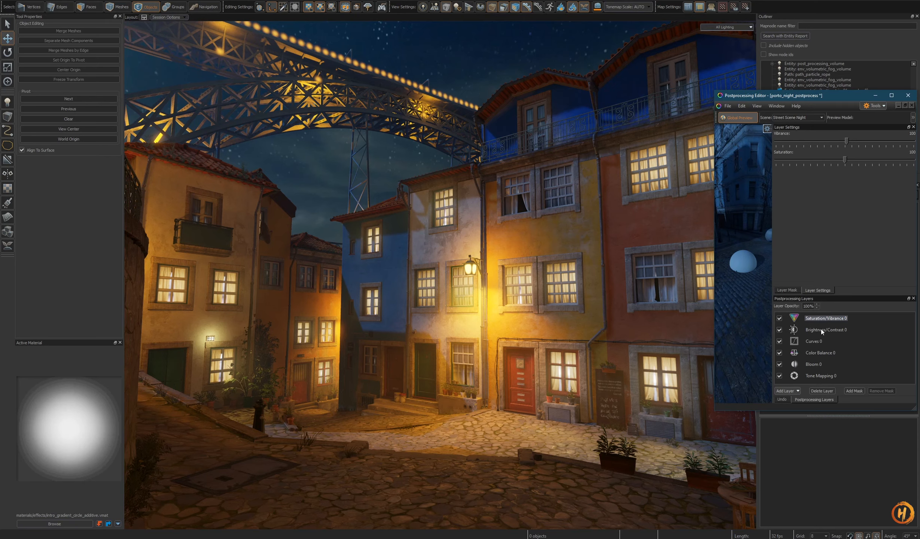
pyautogui.click(821, 330)
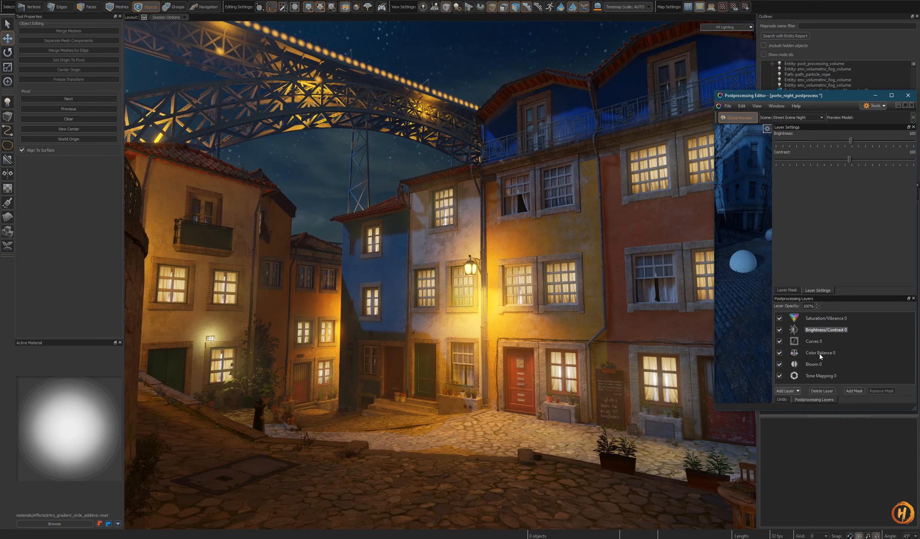
pyautogui.click(819, 375)
pyautogui.moveTo(856, 211); pyautogui.dragTo(858, 210)
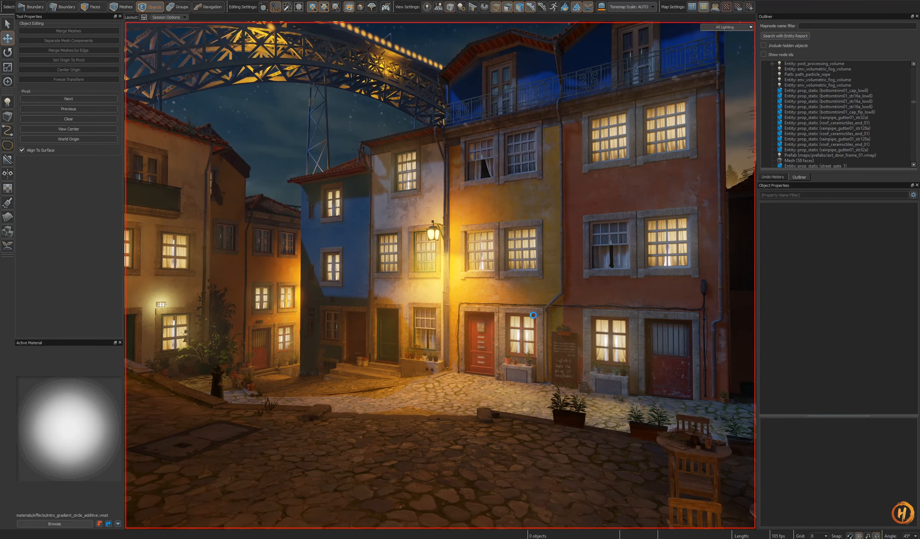
pyautogui.hotkey('ctrl', 's')
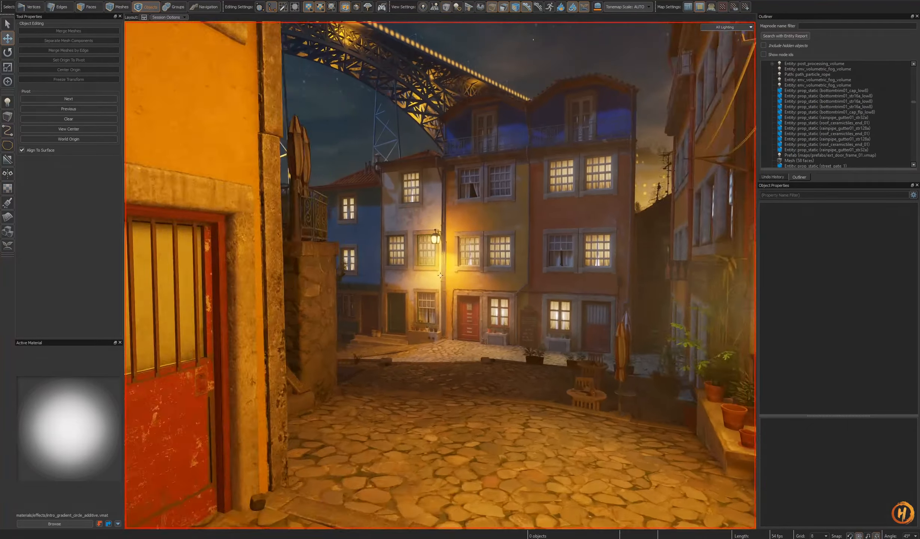
# Sample the red house's ground-floor window material, open window_02_night_orange in the Material Editor at its Material 1 settings, and shrink the editor window
pyautogui.hotkey('shift', 'd')
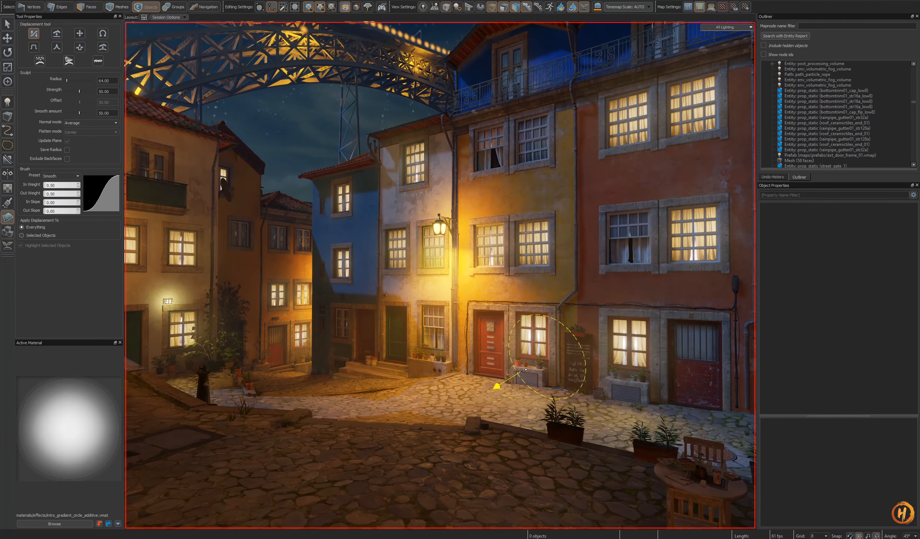
pyautogui.hotkey('shift', 's')
pyautogui.moveTo(522, 371); pyautogui.dragTo(568, 352, button='right')
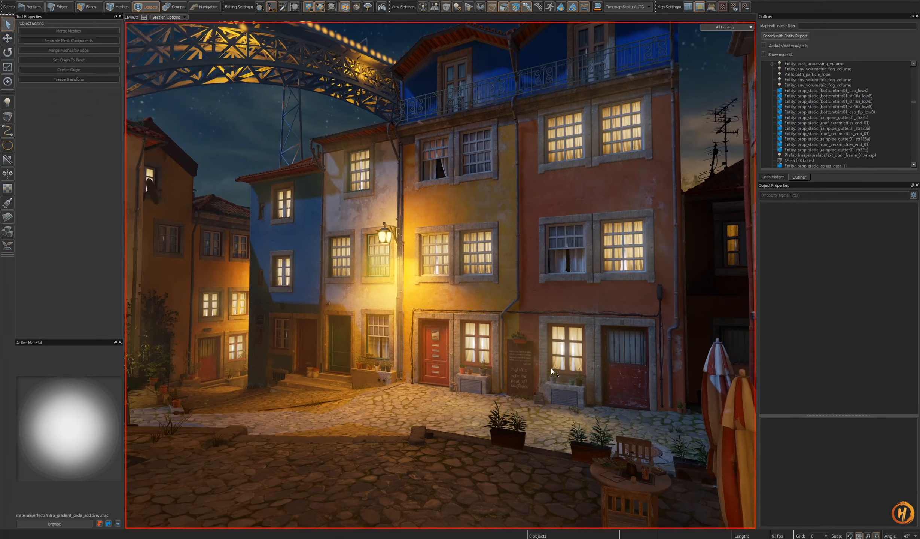
pyautogui.keyDown('shift'); pyautogui.rightClick(567, 352); pyautogui.keyUp('shift')
pyautogui.rightClick(66, 423)
pyautogui.click(75, 427)
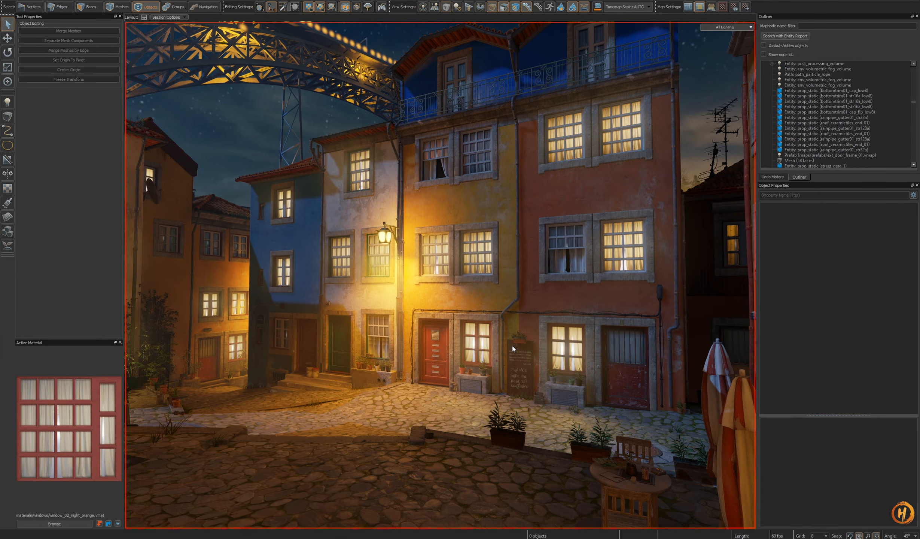
pyautogui.scroll(-10, 447, 243)
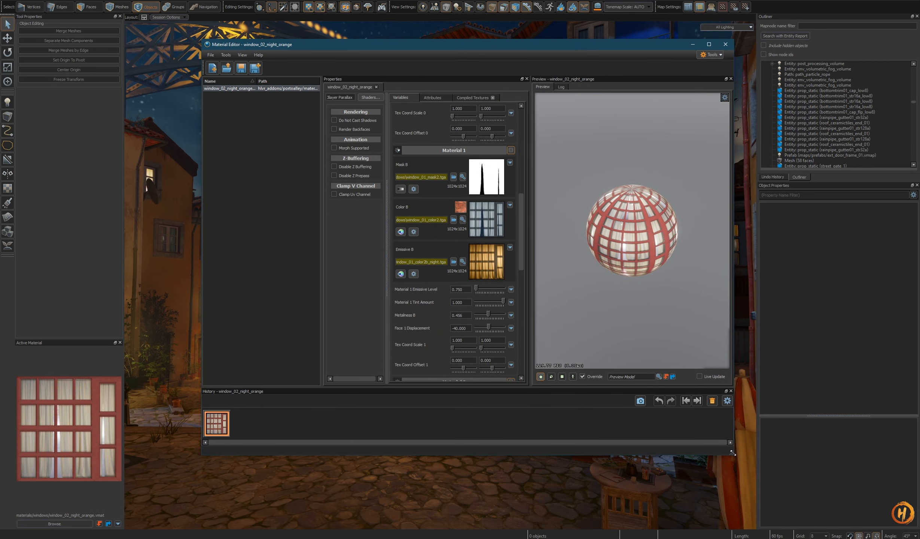
pyautogui.moveTo(733, 453); pyautogui.dragTo(526, 435)
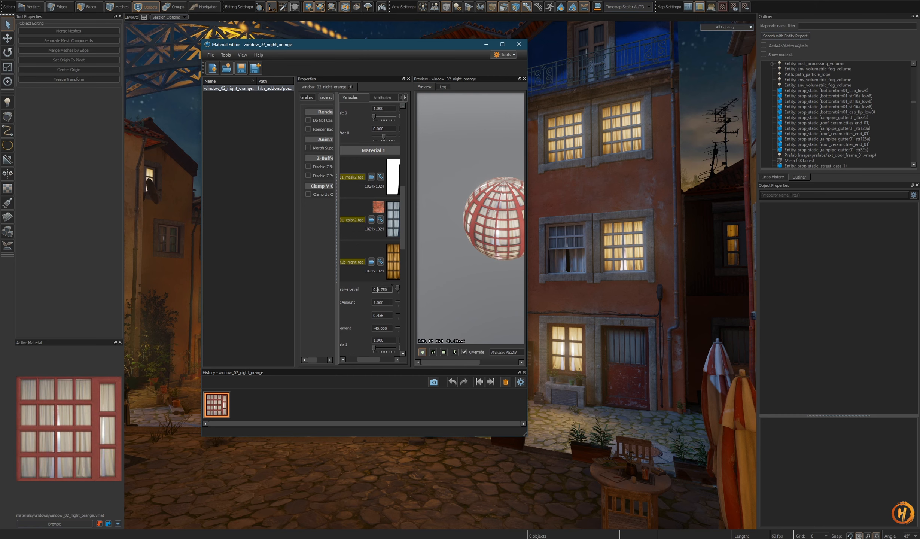
# Try Material 1 Emissive Levels of 0.2 and 0.6 on window_02_night_orange, saving each to compare the windows in the map
pyautogui.write('.2')
pyautogui.press('Return')
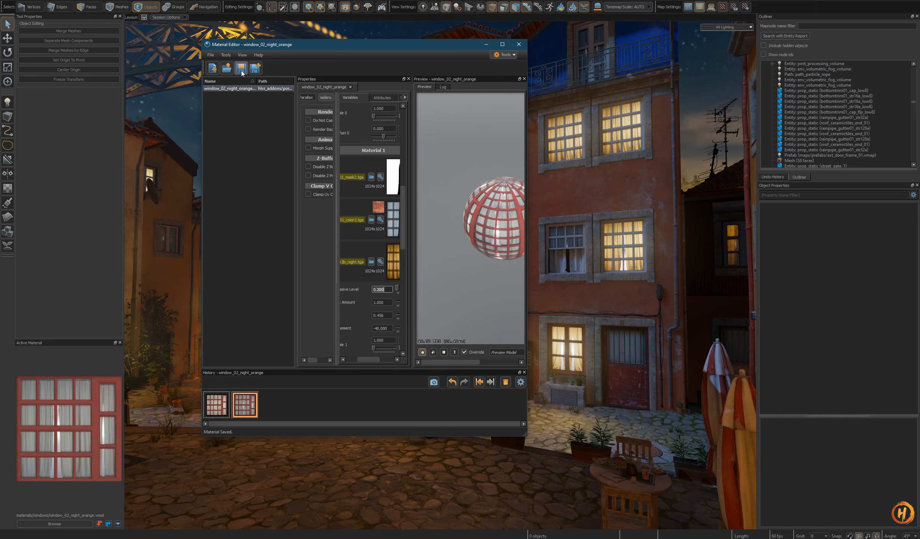
pyautogui.press('BackSpace')
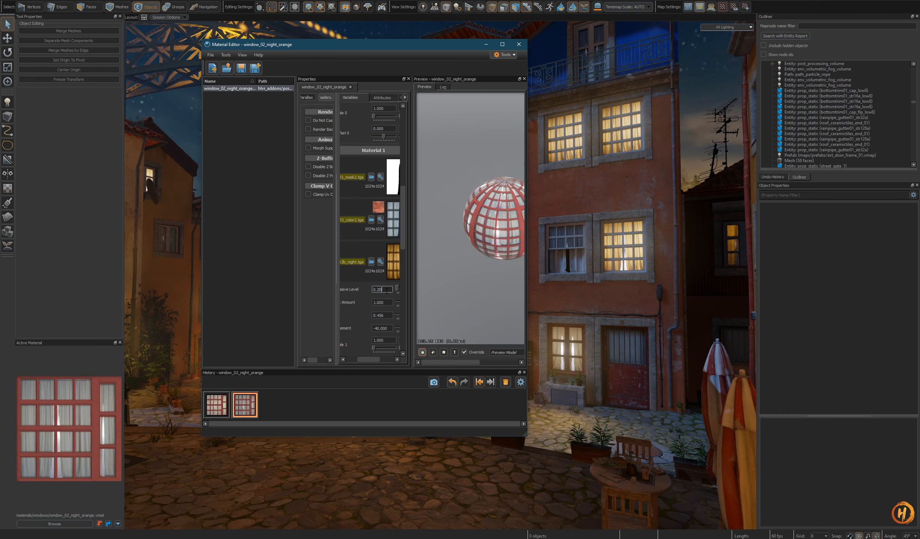
pyautogui.write('6')
pyautogui.press('Return')
pyautogui.click(241, 69)
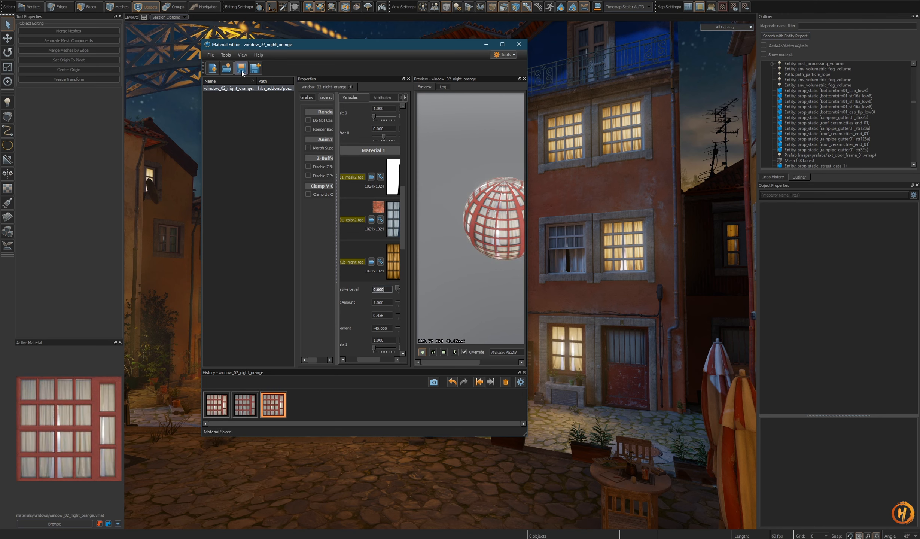
# Set window_02_night_orange's Material 1 Emissive Level to 0.55, save the material and close the Material Editor
pyautogui.click(383, 289)
pyautogui.press('BackSpace')
pyautogui.write('55')
pyautogui.hotkey('ctrl', 's')
pyautogui.click(519, 45)
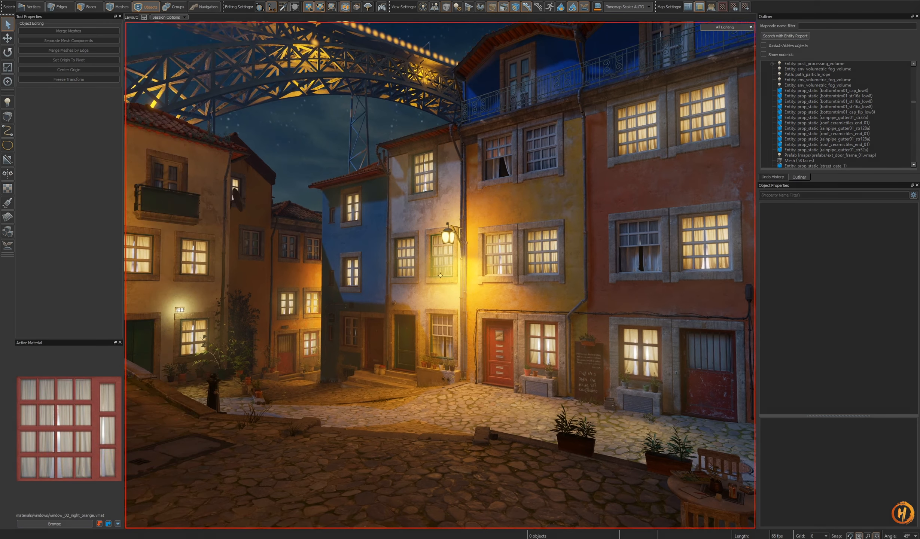
# Save the map, sample the small orange house's window material, open window_01_night_orange in the Material Editor and widen its properties area
pyautogui.moveTo(554, 350); pyautogui.dragTo(514, 364, button='right')
pyautogui.hotkey('ctrl', 's')
pyautogui.moveTo(440, 275); pyautogui.dragTo(470, 290, button='right')
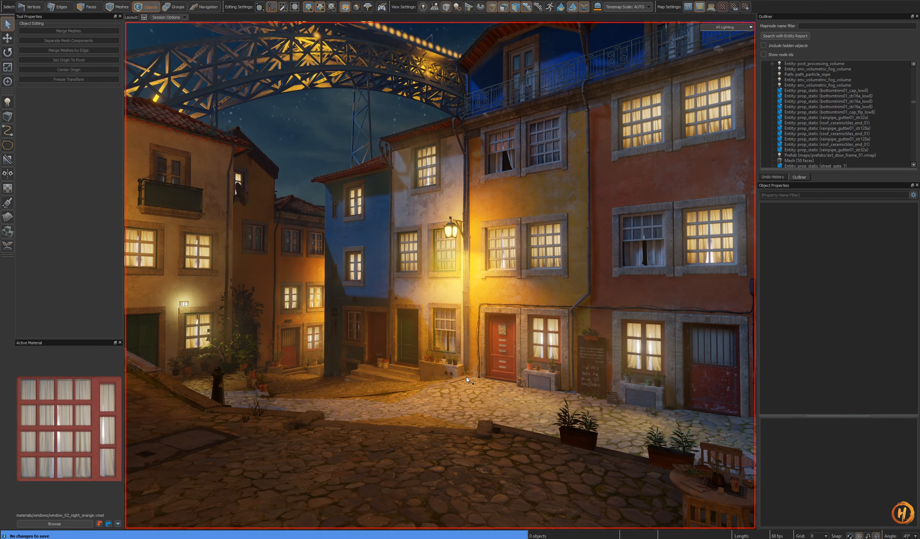
pyautogui.click(292, 304)
pyautogui.rightClick(85, 430)
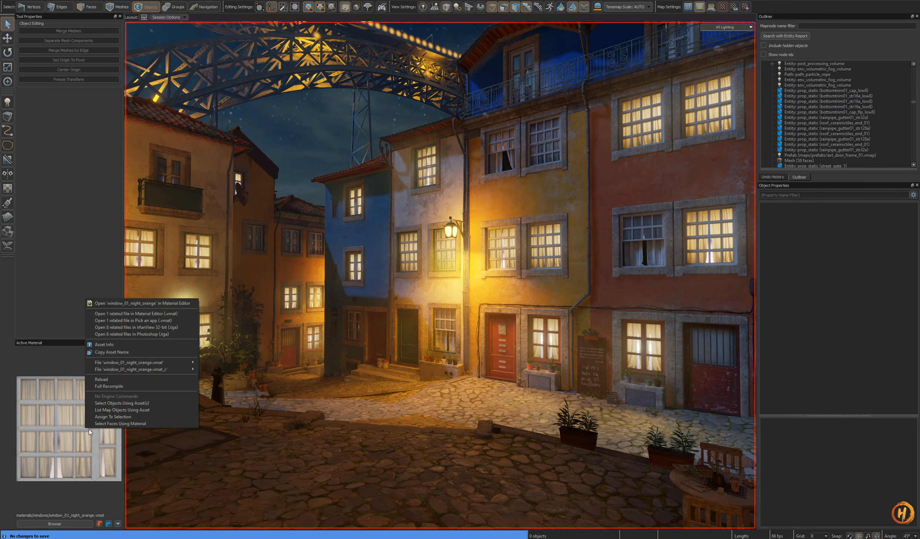
pyautogui.click(120, 304)
pyautogui.scroll(-10, 377, 290)
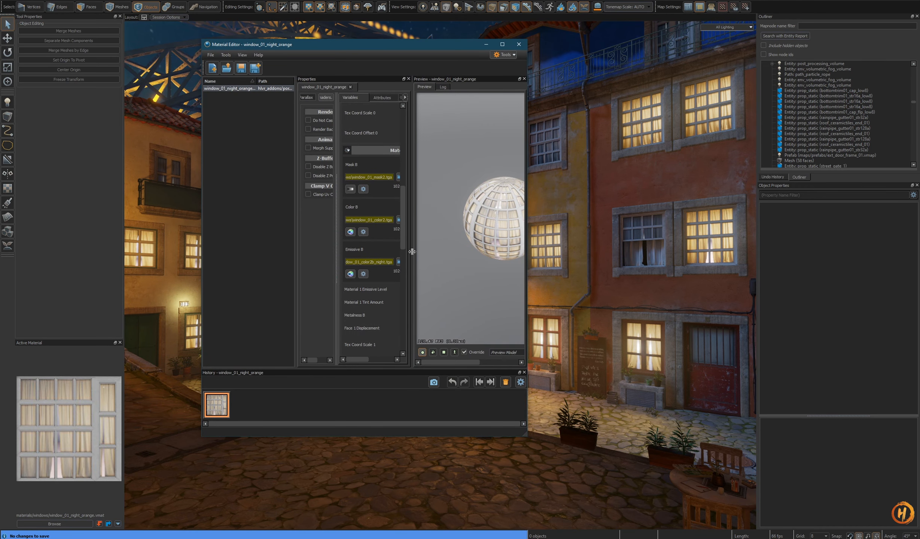
pyautogui.moveTo(412, 251); pyautogui.dragTo(464, 250)
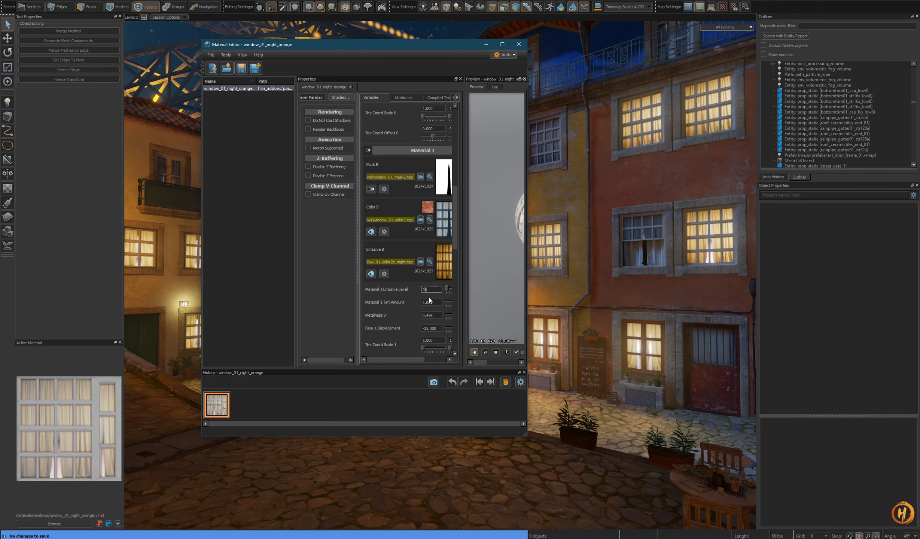
# Try a Material 1 Emissive Level of 0 on window_01_night_orange and save it to see which windows it affects
pyautogui.press('Return')
pyautogui.moveTo(352, 48); pyautogui.dragTo(565, 67)
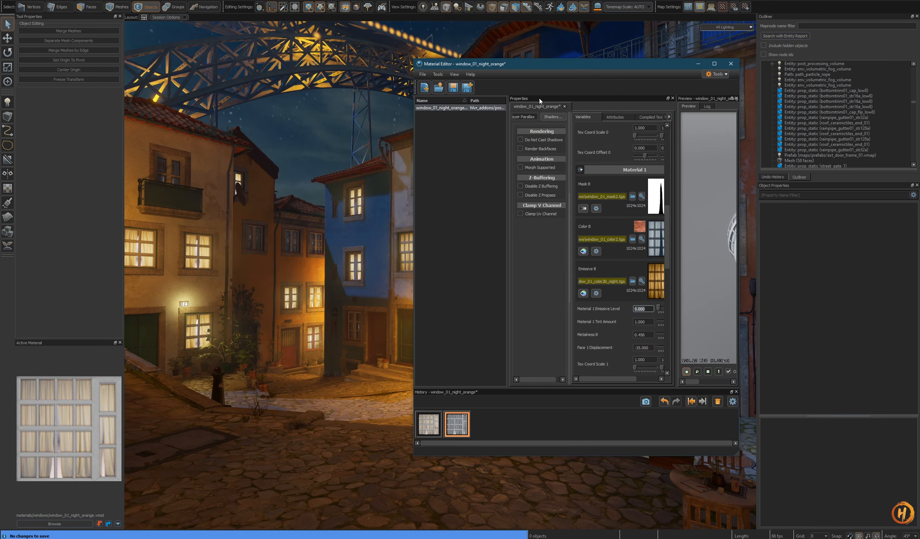
pyautogui.click(452, 91)
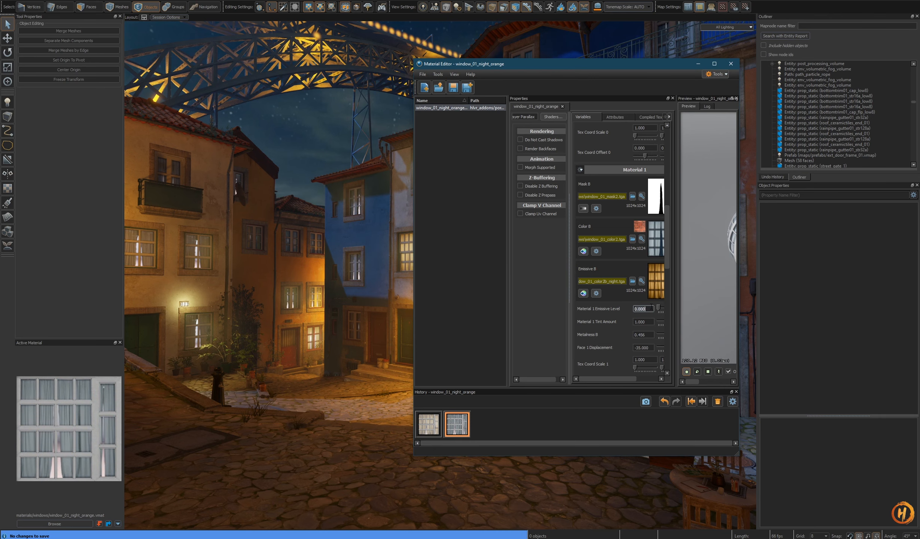
# Set window_01_night_orange's Material 1 Emissive Level to 0.55, save it, check the house fronts and close the Material Editor
pyautogui.press('Return')
pyautogui.click(453, 89)
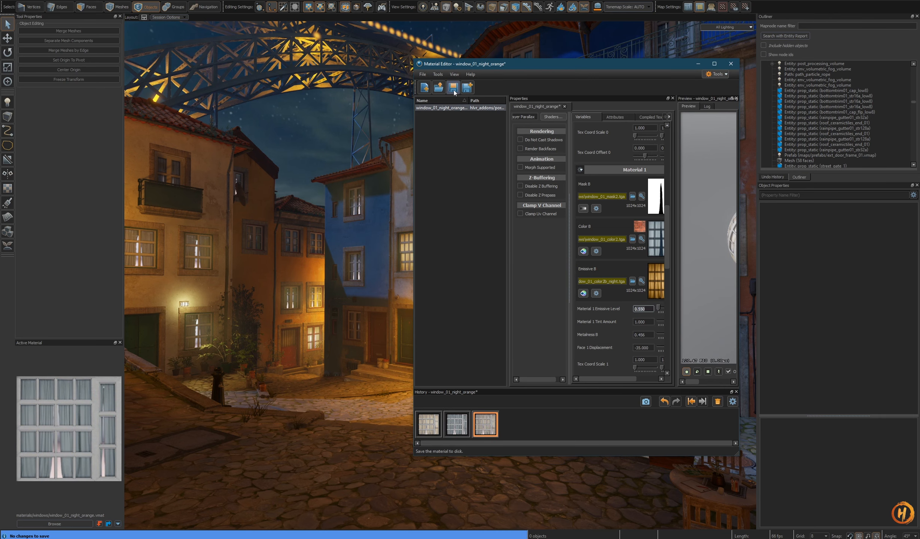
pyautogui.moveTo(355, 266); pyautogui.dragTo(322, 262, button='right')
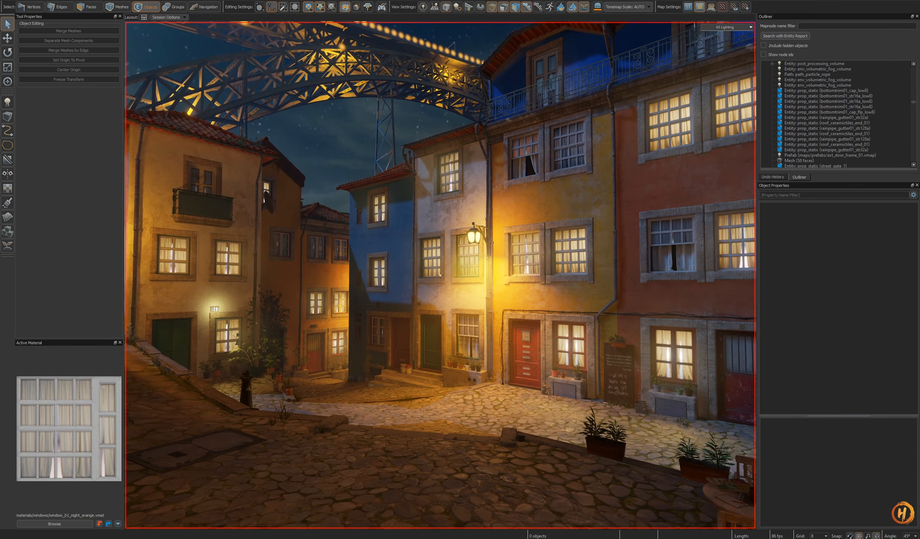
pyautogui.hotkey('alt', 'Tab')
pyautogui.click(731, 66)
pyautogui.moveTo(608, 269); pyautogui.dragTo(440, 276, button='right')
pyautogui.press('w')
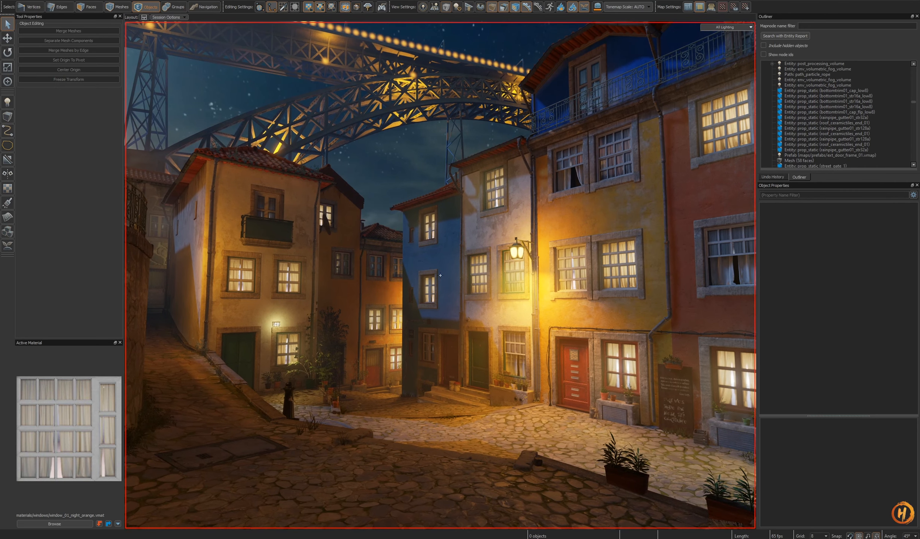
# Save the map, then compare the scene with the Saturation/Vibrance, Brightness/Contrast and Tone Mapping layers of porto_night_postprocess off and on
pyautogui.hotkey('ctrl', 's')
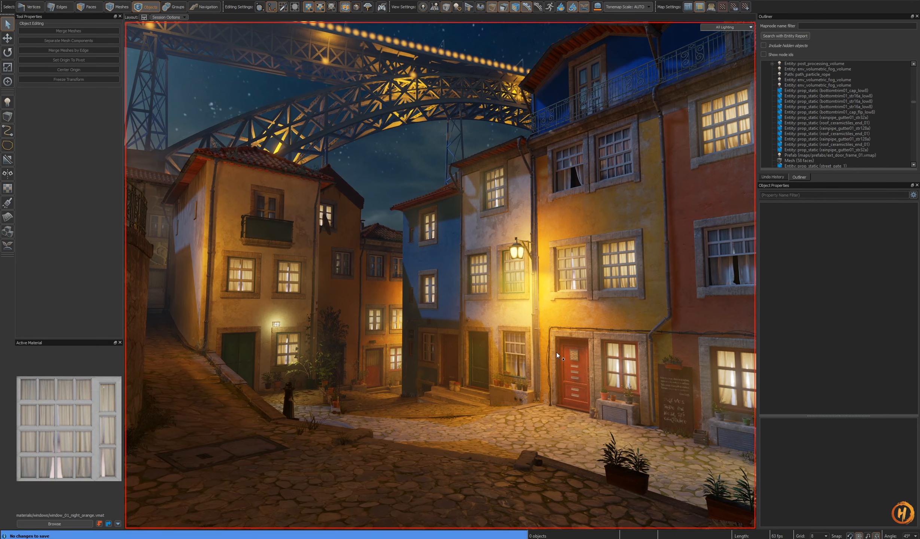
pyautogui.hotkey('alt', 'Tab')
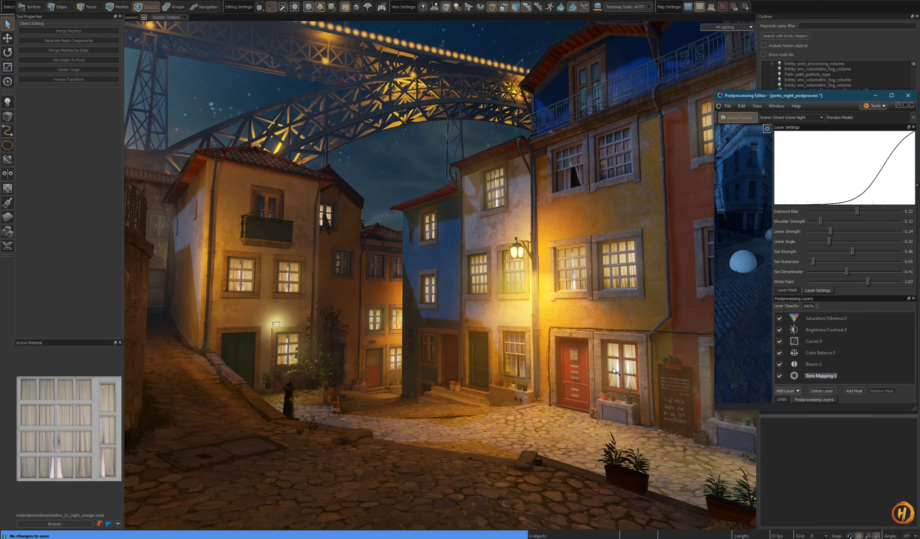
pyautogui.click(780, 319)
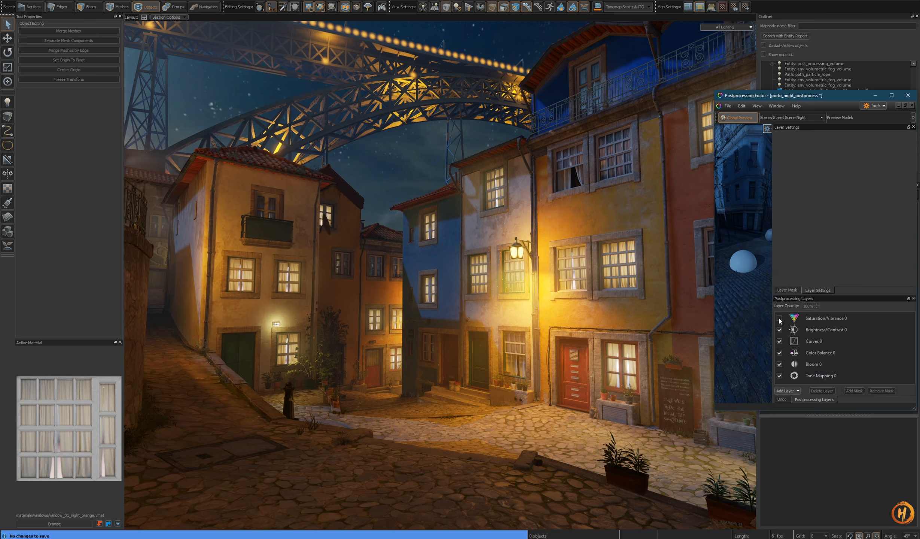
pyautogui.click(780, 330)
pyautogui.click(780, 331)
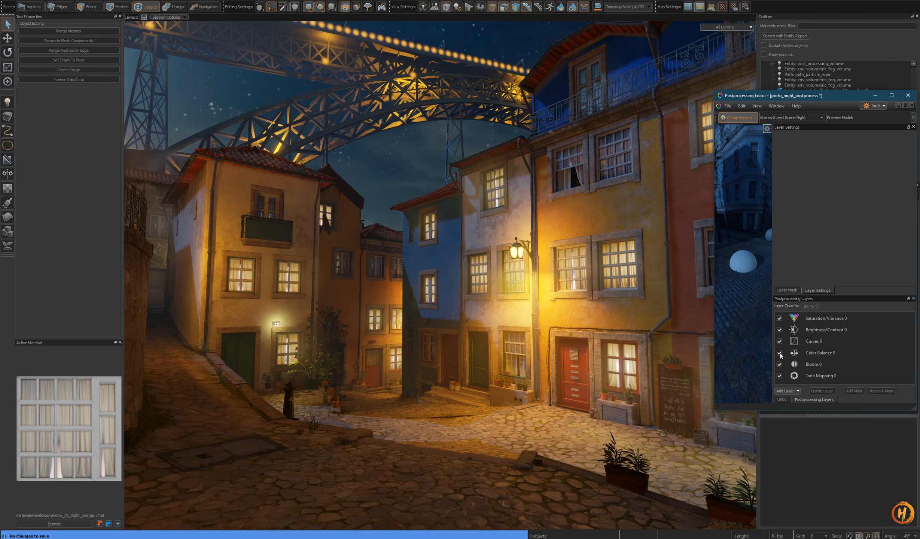
pyautogui.click(779, 376)
pyautogui.click(780, 376)
pyautogui.click(780, 376)
pyautogui.click(779, 376)
# Enlarge the Postprocessing Editor, compare the scene with Brightness/Contrast 0 off and on, and close the editor saving porto_night_postprocess
pyautogui.moveTo(820, 410); pyautogui.dragTo(826, 457)
pyautogui.click(823, 346)
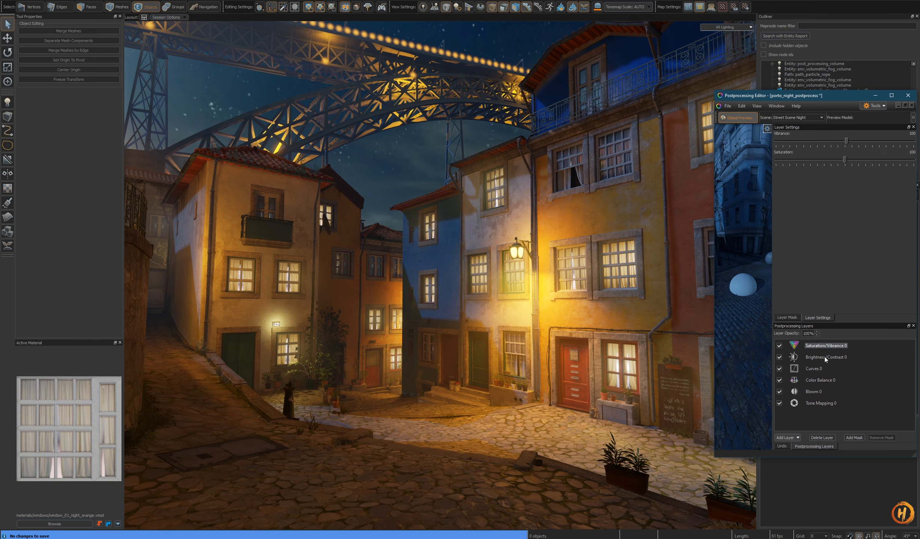
pyautogui.click(780, 357)
pyautogui.click(779, 357)
pyautogui.click(780, 356)
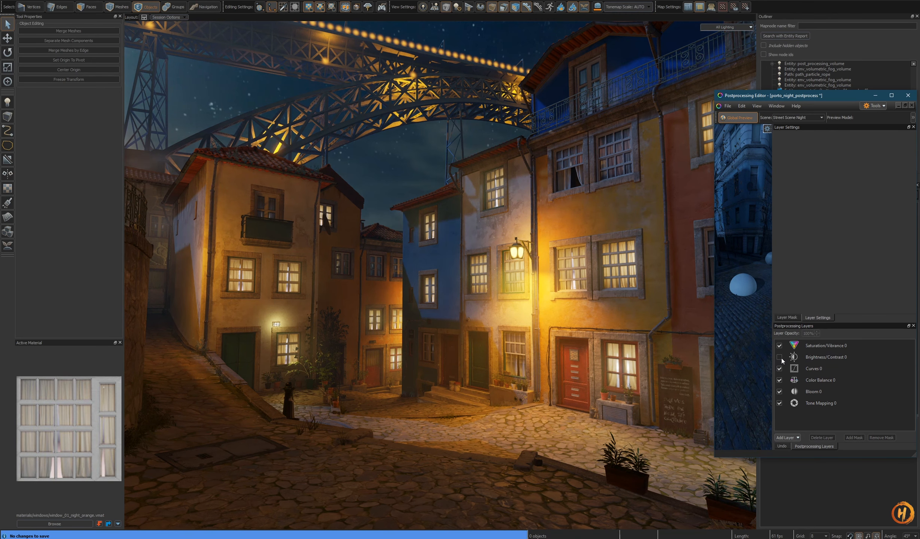
pyautogui.click(780, 357)
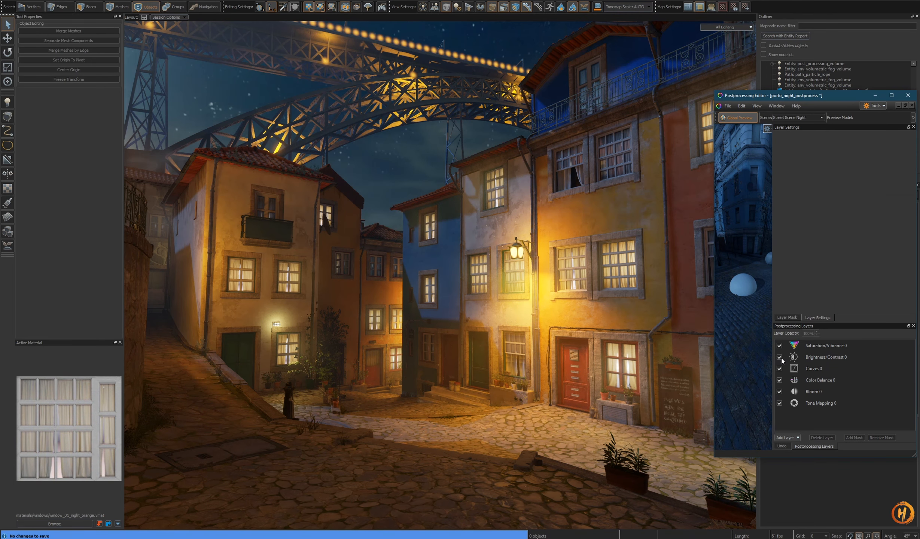
pyautogui.click(906, 97)
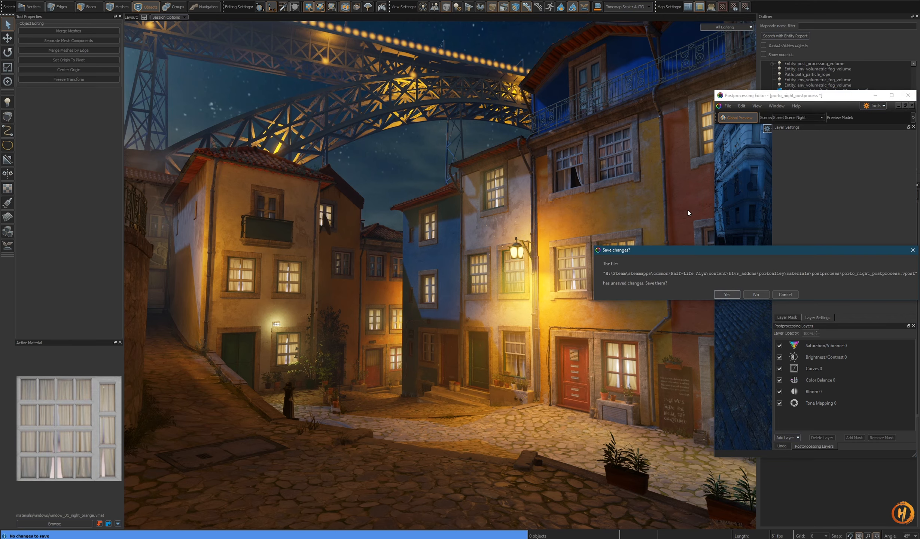
pyautogui.click(727, 295)
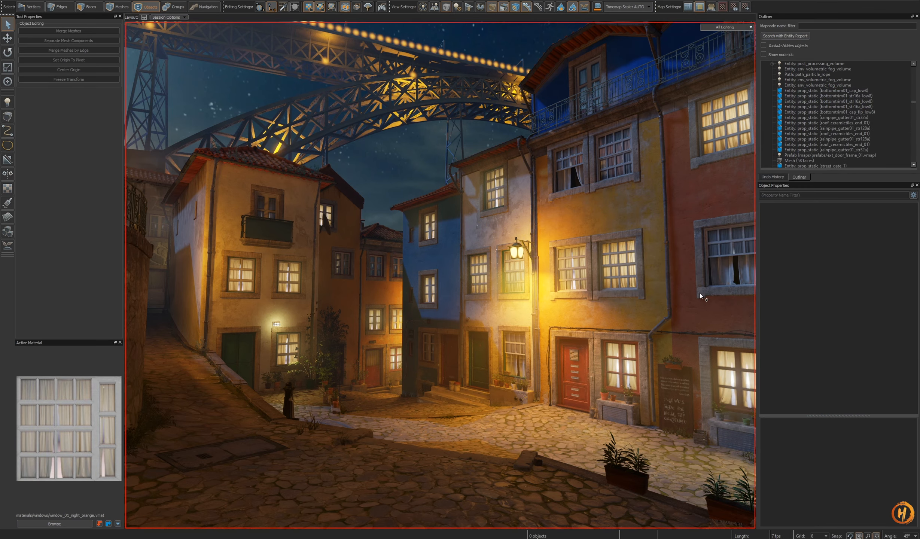
# Sample the street's cobblestone material and open ground_cobblestone_01 in the Material Editor, moving its window off the right-hand houses
pyautogui.press('w')
pyautogui.press('w')
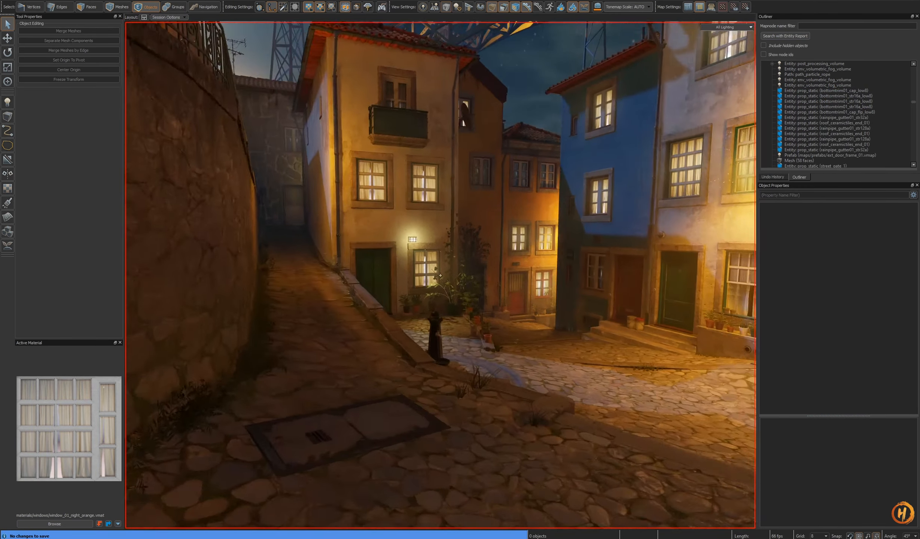
pyautogui.press('w')
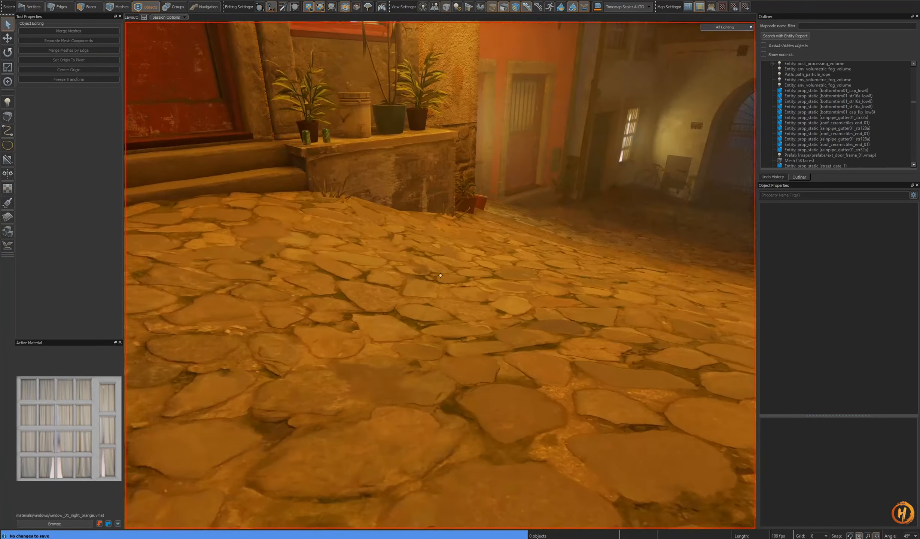
pyautogui.press('s')
pyautogui.press('w')
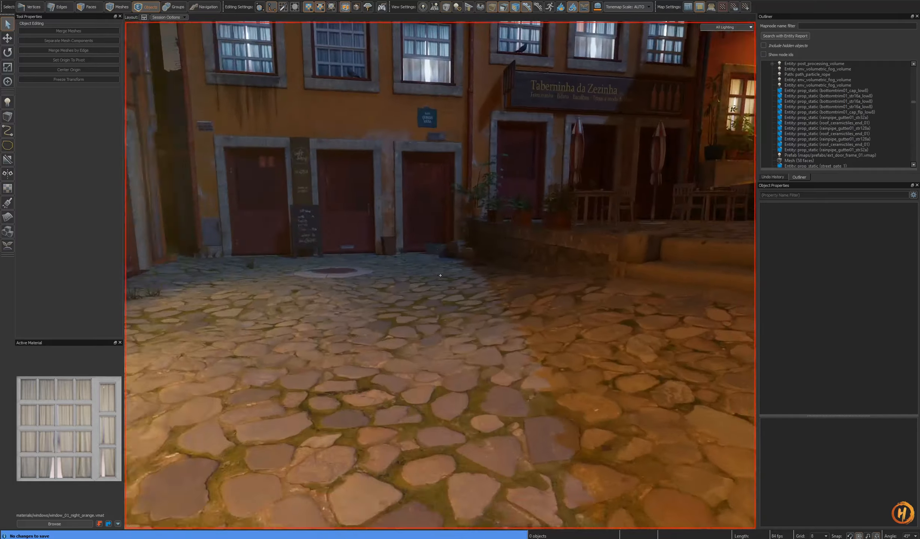
pyautogui.press('s')
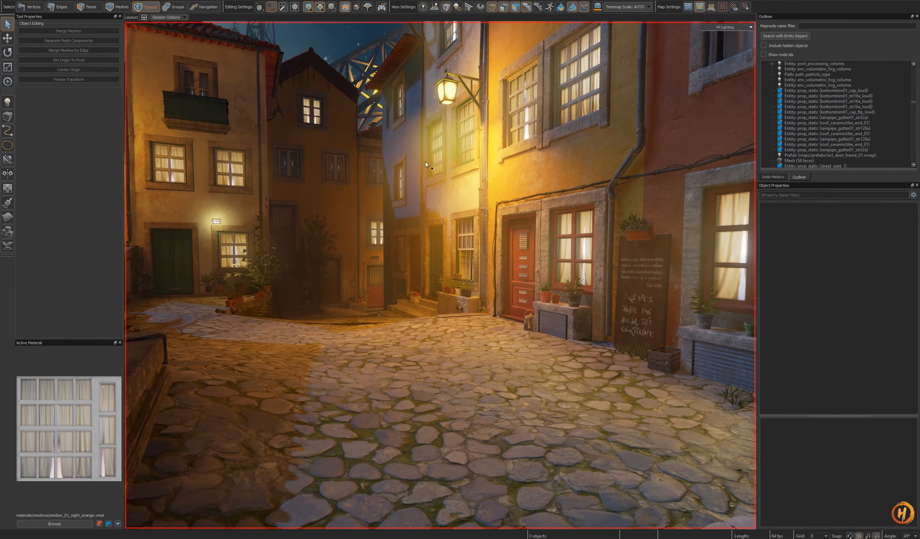
pyautogui.click(445, 89)
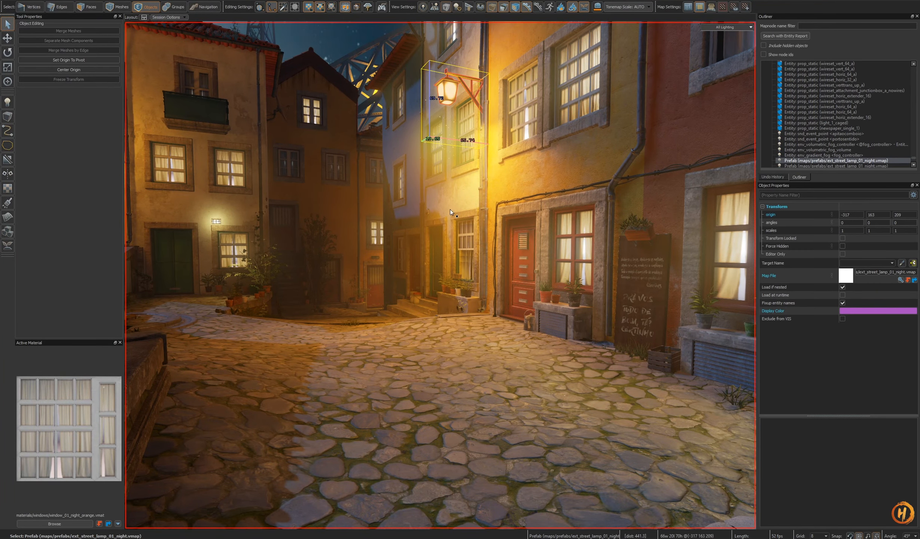
pyautogui.keyDown('shift'); pyautogui.rightClick(454, 392); pyautogui.keyUp('shift')
pyautogui.rightClick(77, 400)
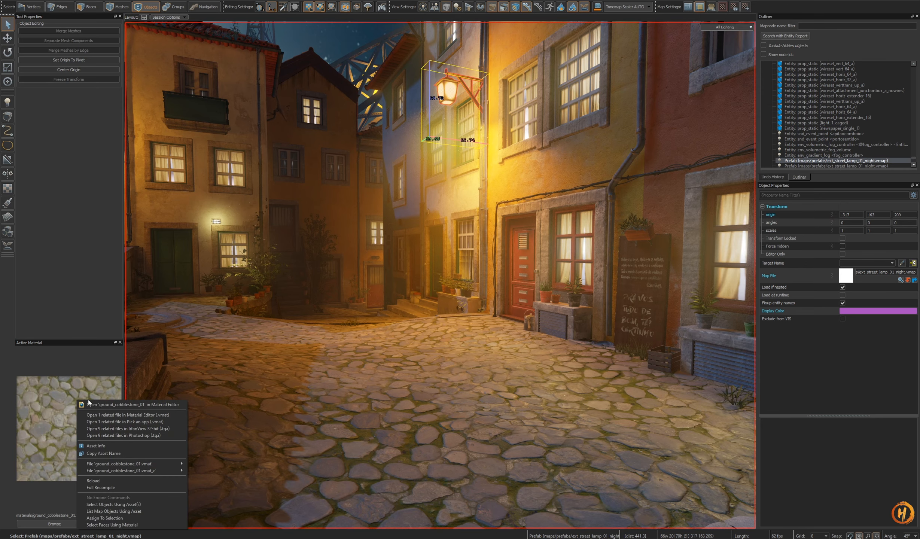
pyautogui.click(89, 403)
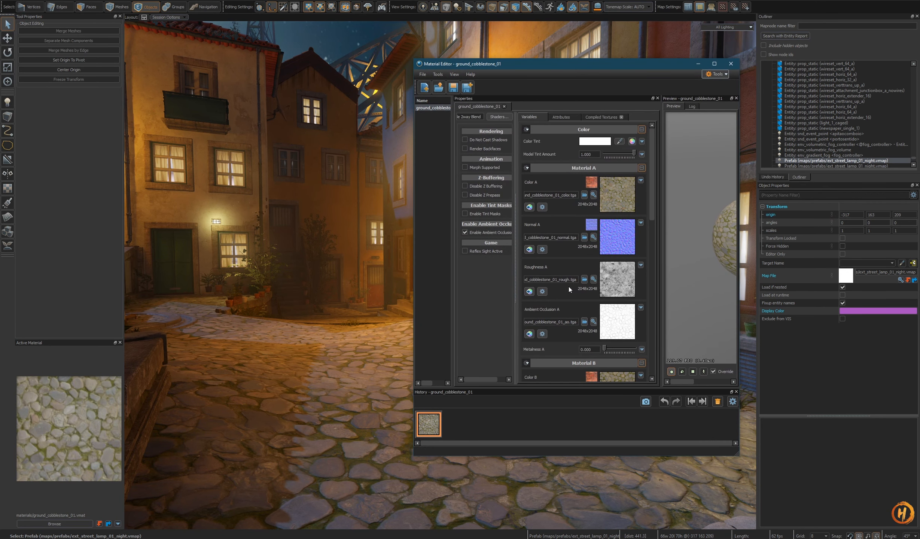
pyautogui.moveTo(609, 62); pyautogui.dragTo(488, 72)
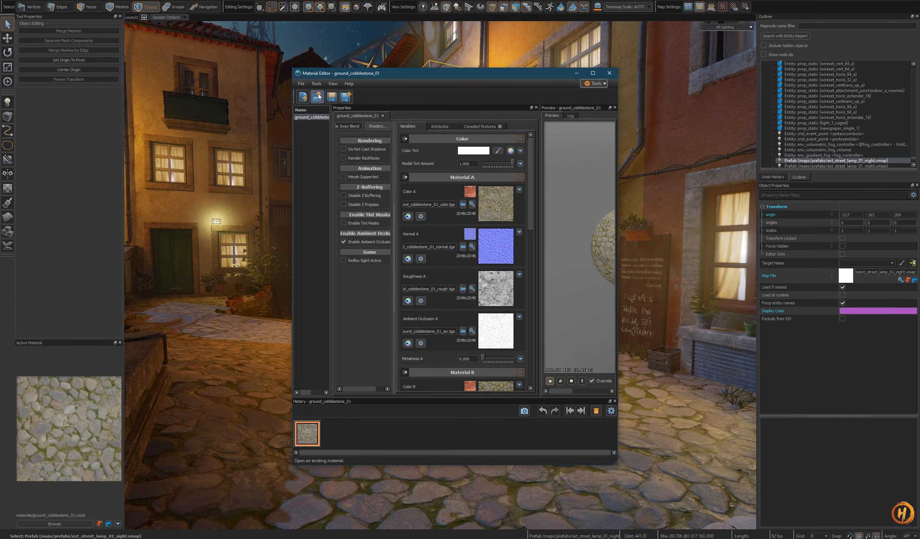
# Save a copy of the cobblestone material as ground_cobblestone_01_wet and move the Material Editor clear of the street view
pyautogui.click(301, 84)
pyautogui.click(315, 121)
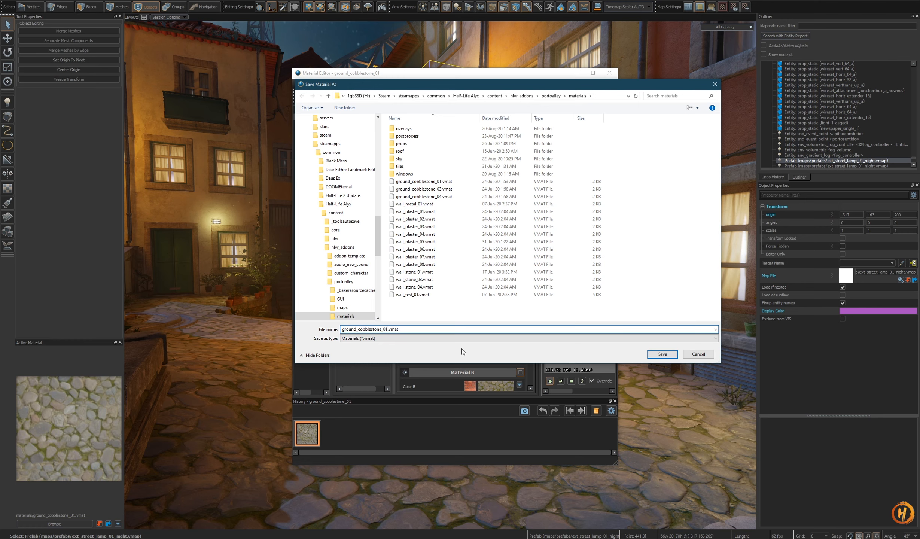
pyautogui.write('_wet')
pyautogui.click(673, 357)
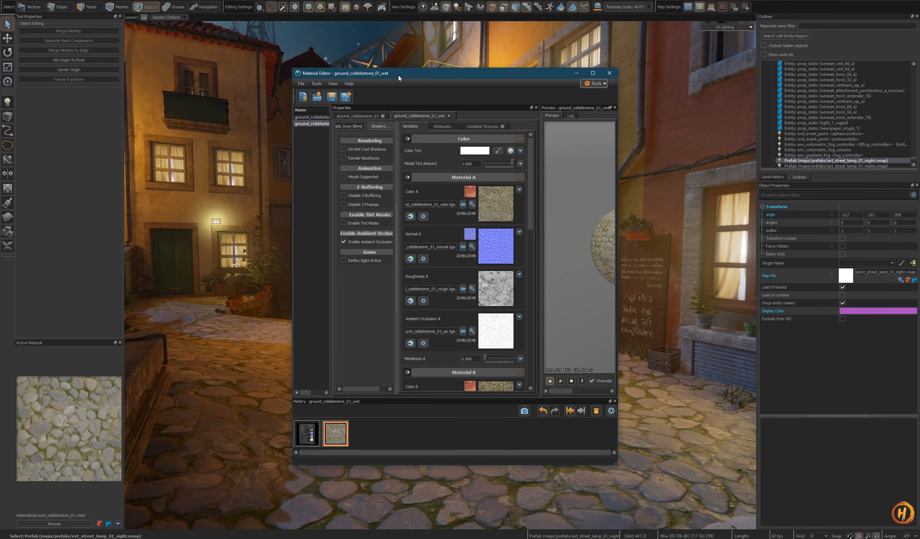
pyautogui.moveTo(399, 76); pyautogui.dragTo(193, 441)
# Select the faces of the cobblestone street mesh and limit the active material browser to the hlvr_addons/portoalley mod
pyautogui.click(415, 395)
pyautogui.press('3')
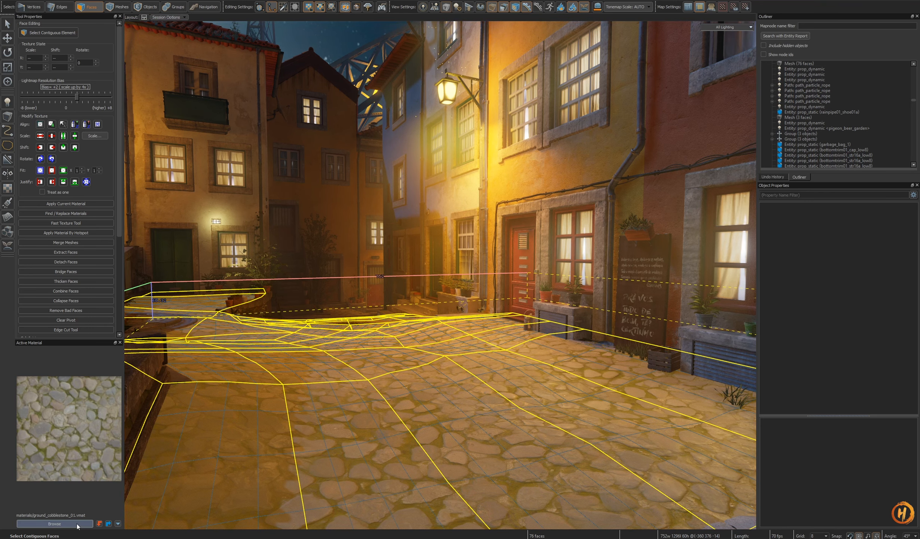
pyautogui.click(54, 523)
pyautogui.click(579, 132)
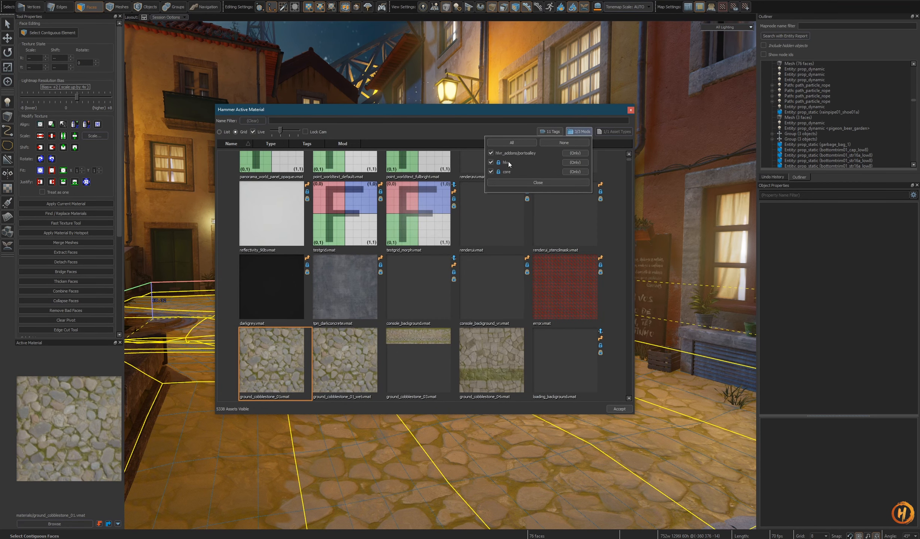
pyautogui.click(509, 162)
pyautogui.click(502, 173)
pyautogui.click(502, 114)
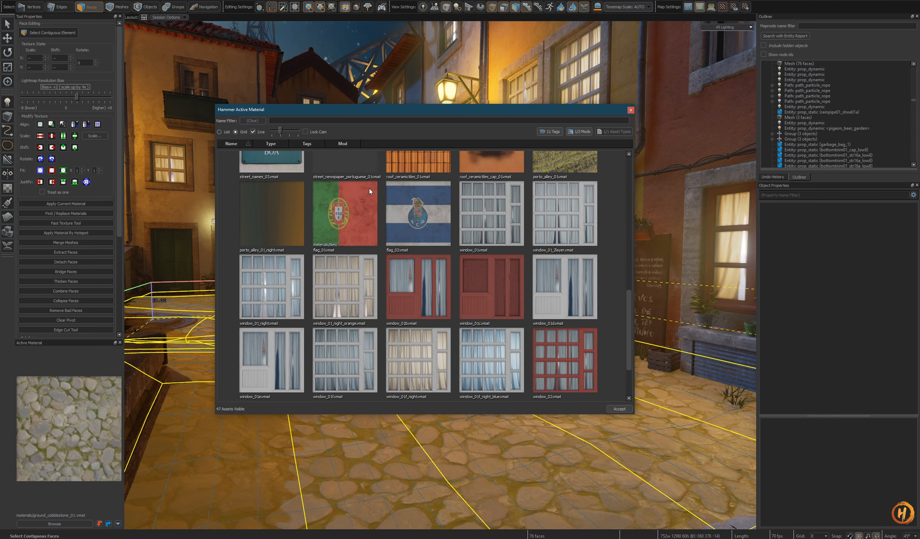
# Filter the materials by "wet" and make ground_cobblestone_01_wet the active material
pyautogui.click(314, 120)
pyautogui.write('wet')
pyautogui.click(296, 184)
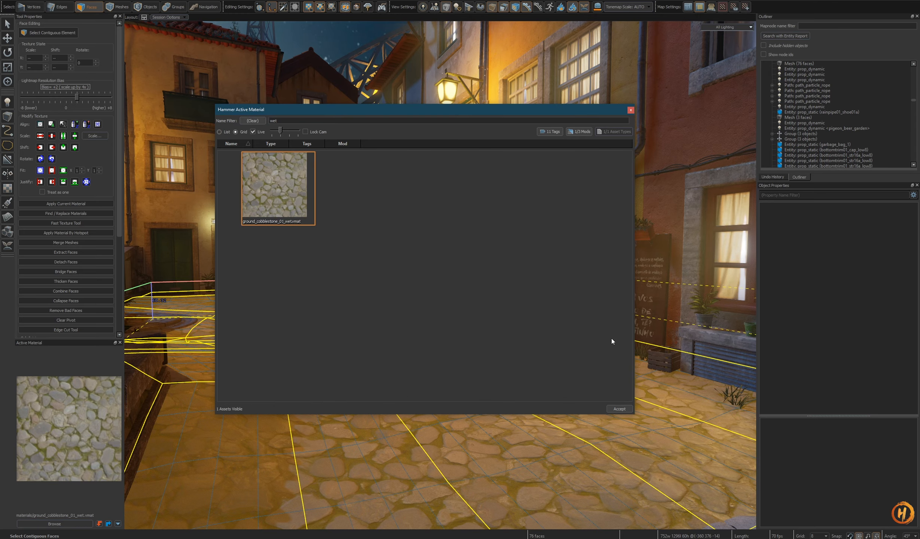
pyautogui.click(618, 409)
# Clear the face selection and examine the cobblestone street surface up close
pyautogui.moveTo(449, 375); pyautogui.dragTo(441, 275, button='right')
pyautogui.press('5')
pyautogui.press('Escape')
pyautogui.press('3')
pyautogui.press('5')
pyautogui.press('Escape')
# Reselect the cobblestone street's faces, realign their texture and reduce its scale to 0.0625 on X and Y
pyautogui.click(466, 348)
pyautogui.press('3')
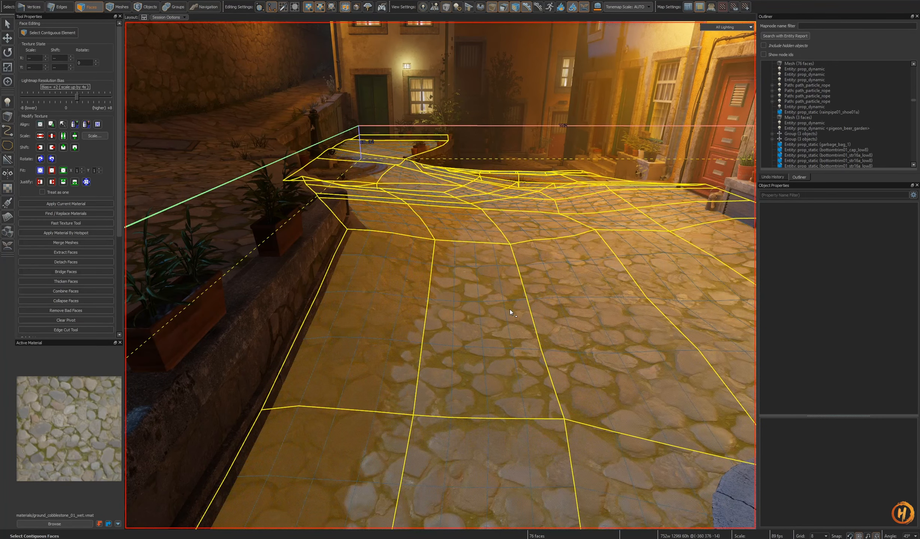
pyautogui.moveTo(423, 342); pyautogui.dragTo(440, 275, button='right')
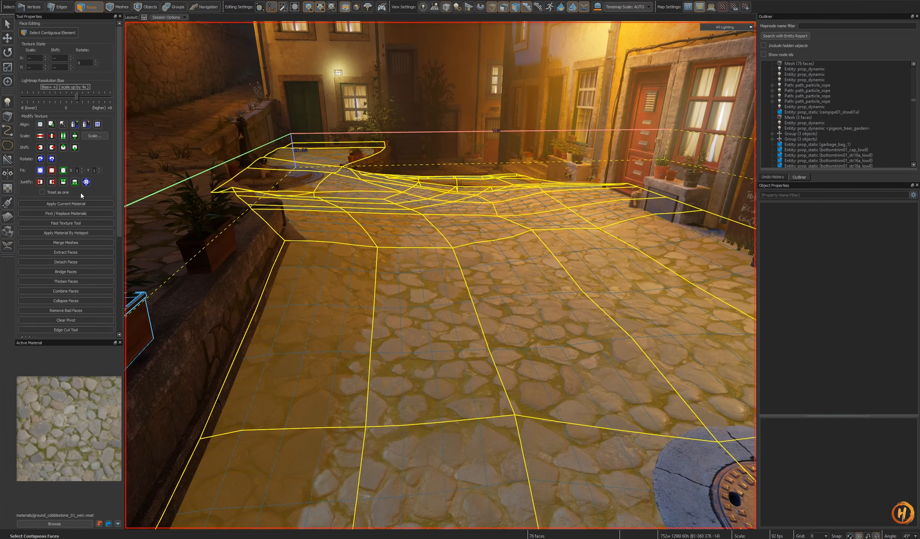
pyautogui.click(40, 125)
pyautogui.click(73, 138)
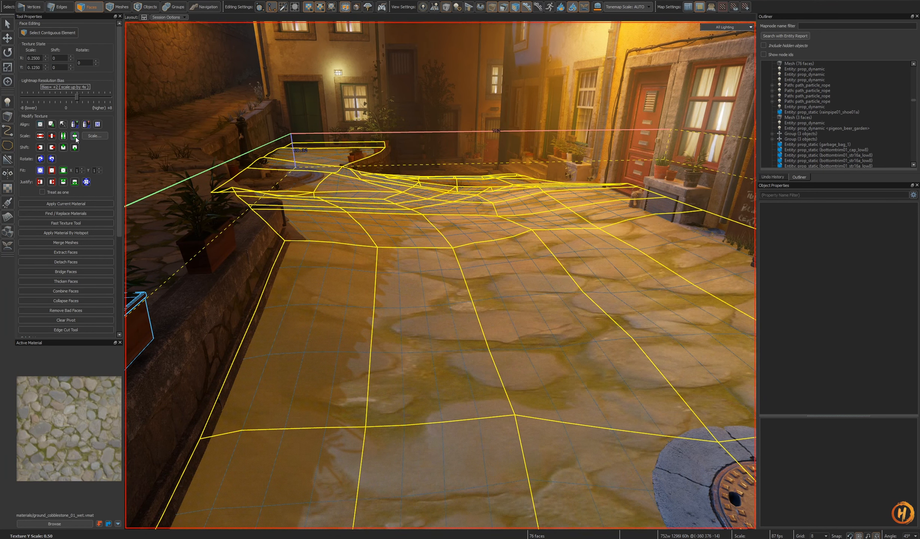
pyautogui.click(74, 139)
pyautogui.click(51, 137)
pyautogui.click(52, 137)
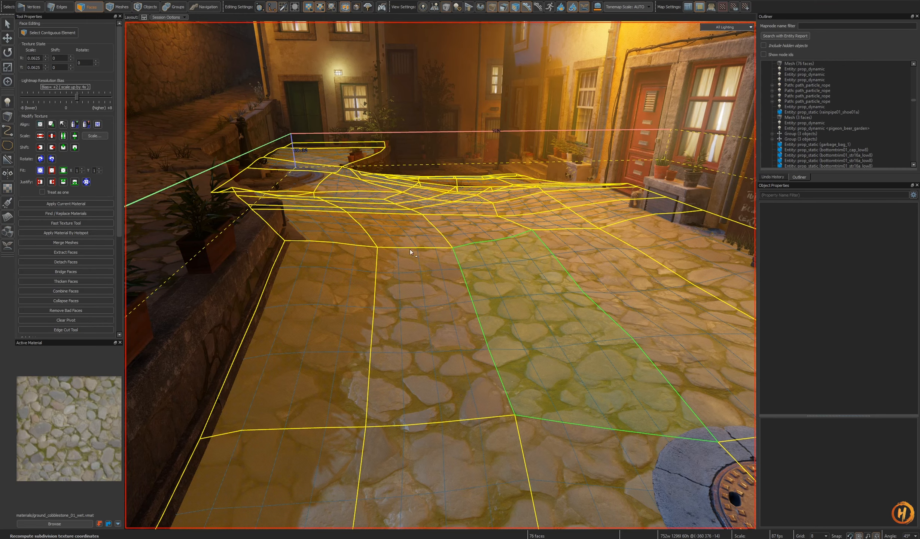
# Rescale the street faces' texture by a factor of 0.7, clear the selection and check the cobblestones along the street
pyautogui.click(95, 135)
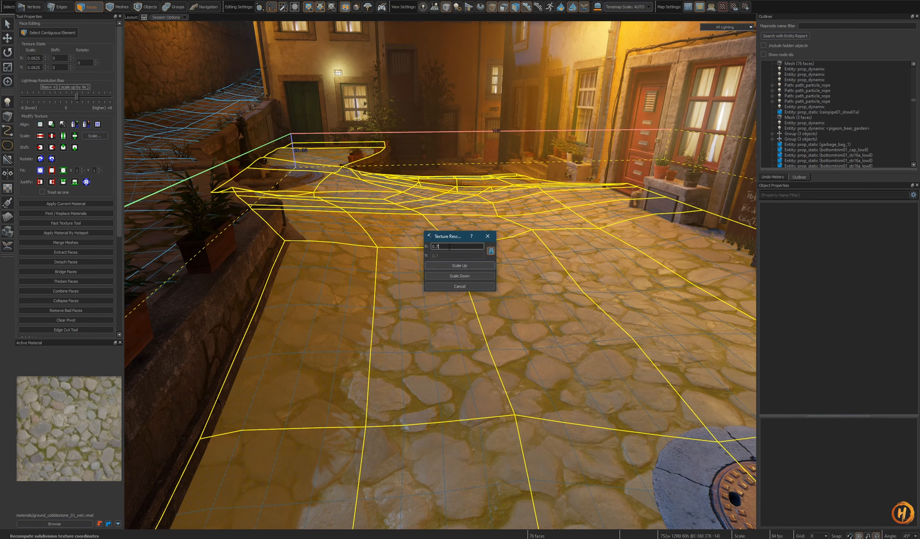
pyautogui.press('Return')
pyautogui.press('z')
pyautogui.press('5')
pyautogui.press('Escape')
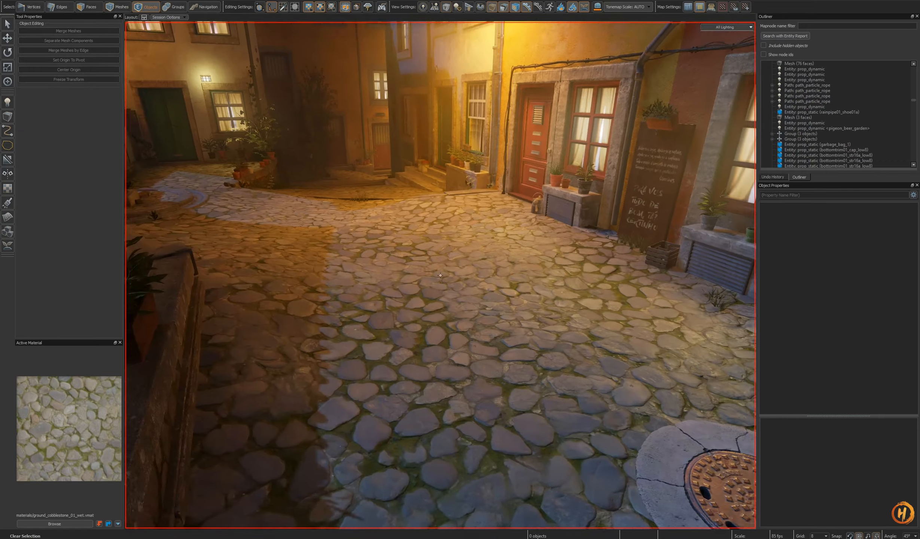
pyautogui.press('w')
pyautogui.press('s')
pyautogui.press('w')
pyautogui.press('z')
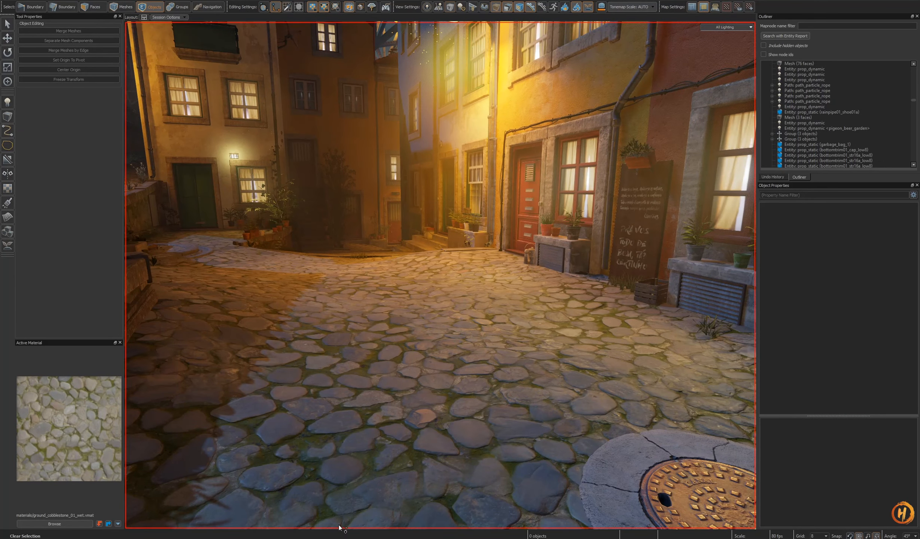
# Save the map and switch to the Material Editor holding ground_cobblestone_01_wet
pyautogui.hotkey('ctrl', 's')
pyautogui.hotkey('alt', 'Tab')
pyautogui.moveTo(278, 441); pyautogui.dragTo(201, 97)
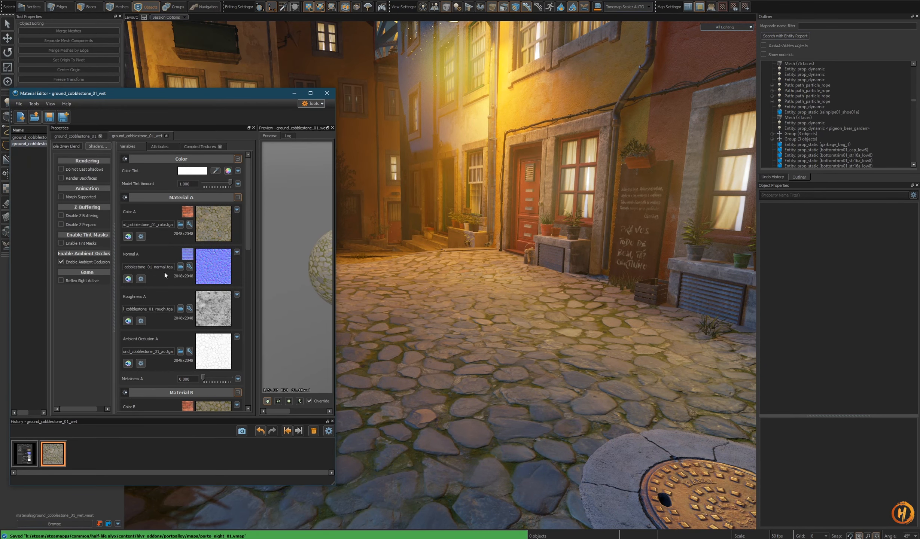
# Check the texture settings of the Roughness A map, including brightness scale and offset, and close them without applying anything
pyautogui.scroll(-1, 164, 326)
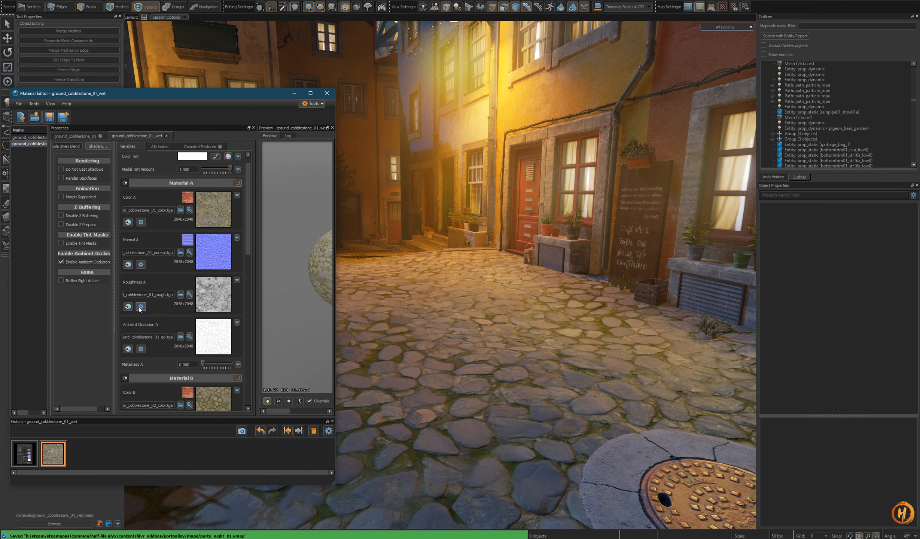
pyautogui.click(141, 307)
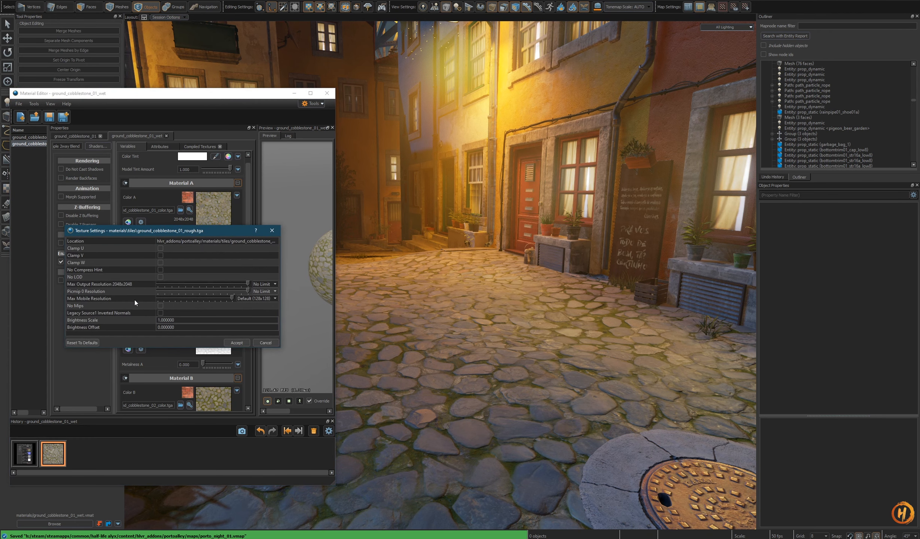
pyautogui.click(188, 321)
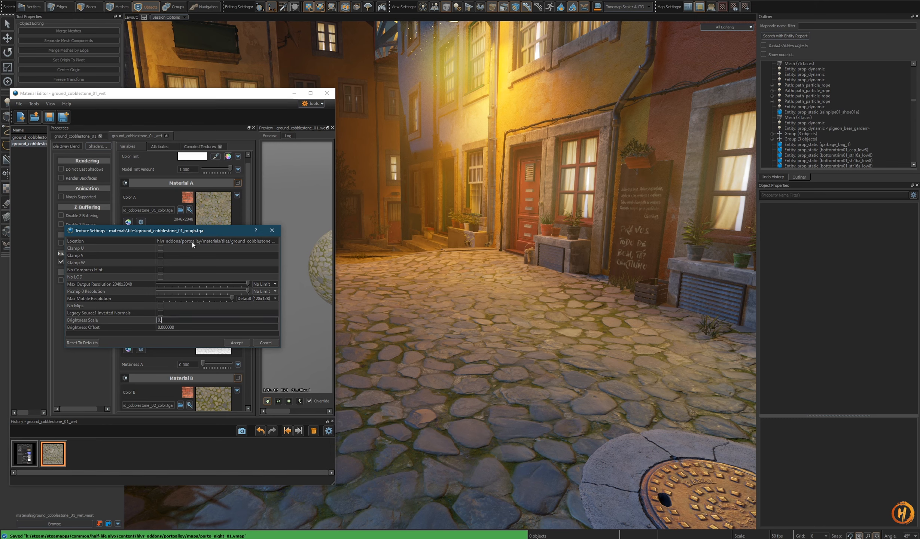
pyautogui.click(188, 326)
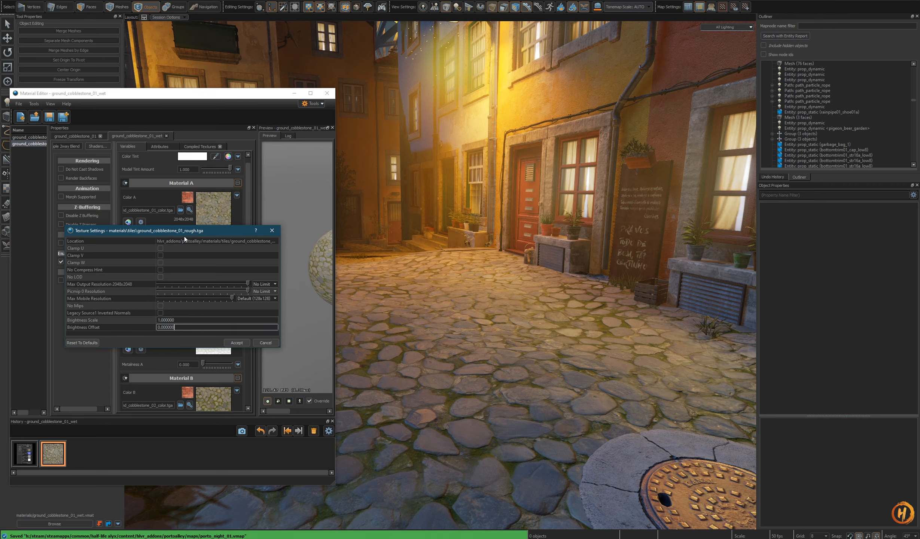
pyautogui.moveTo(185, 233); pyautogui.dragTo(180, 330)
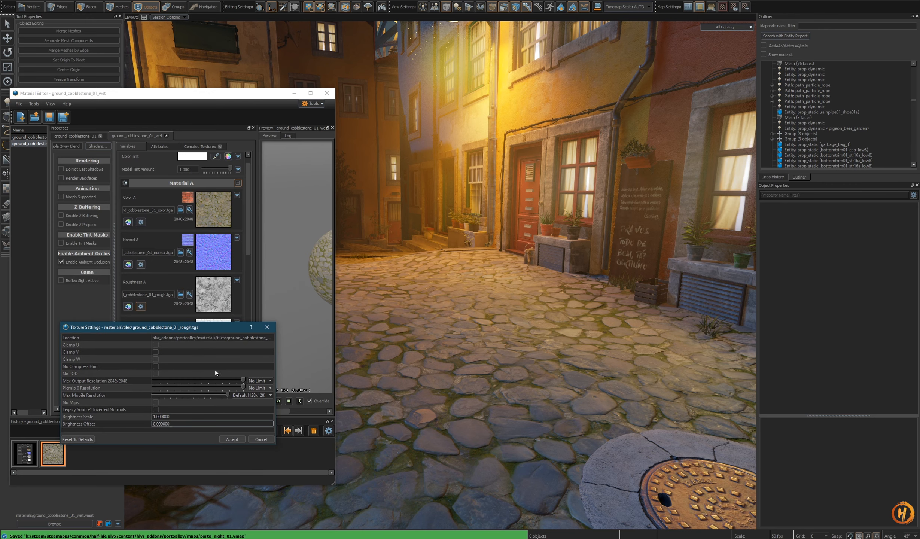
pyautogui.click(268, 327)
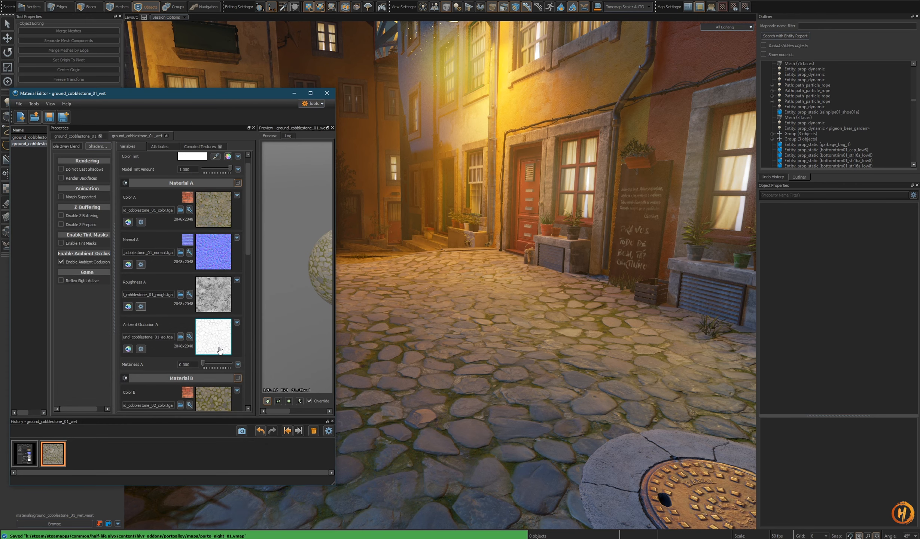
# Open the folder containing the Roughness A texture, list its files with details and open ground_cobblestone_01.psd in Photoshop
pyautogui.rightClick(218, 303)
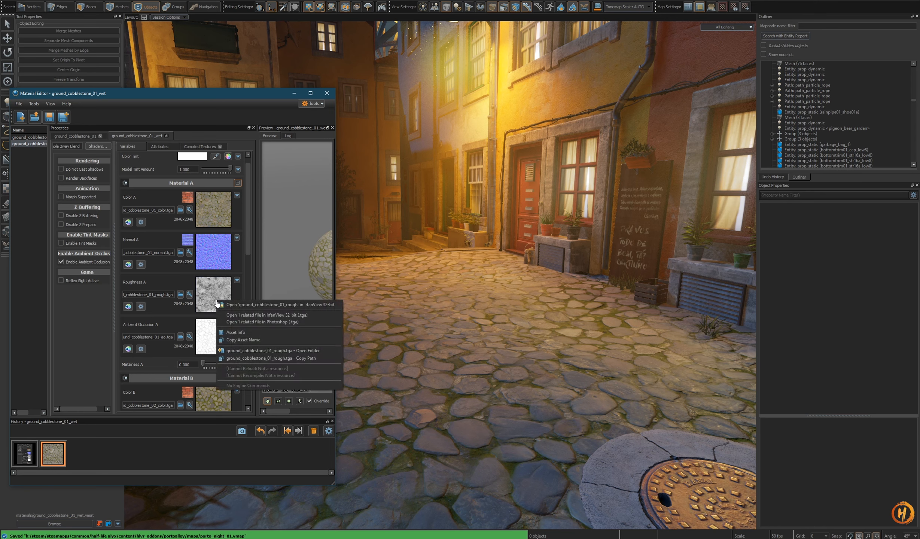
pyautogui.click(248, 351)
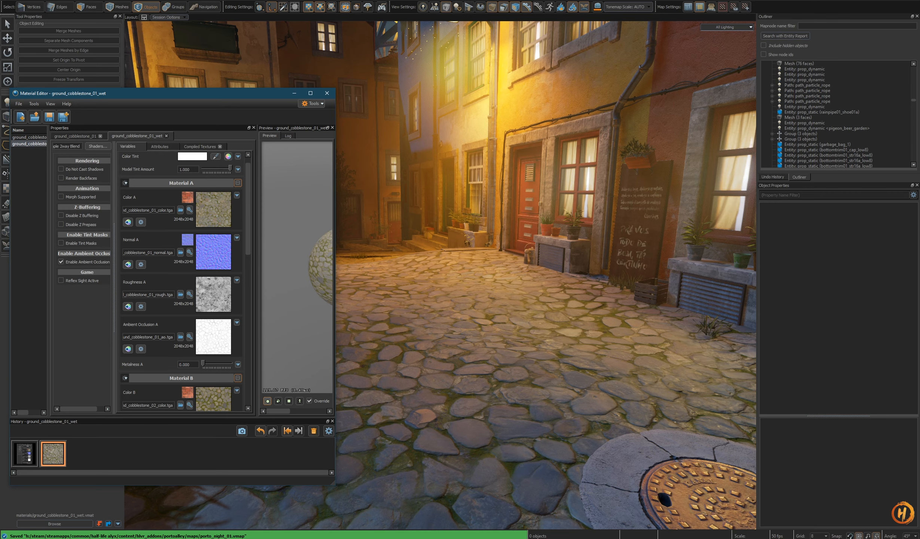
pyautogui.moveTo(818, 323); pyautogui.dragTo(888, 441)
pyautogui.moveTo(749, 169); pyautogui.dragTo(605, 195)
pyautogui.scroll(4, 722, 285)
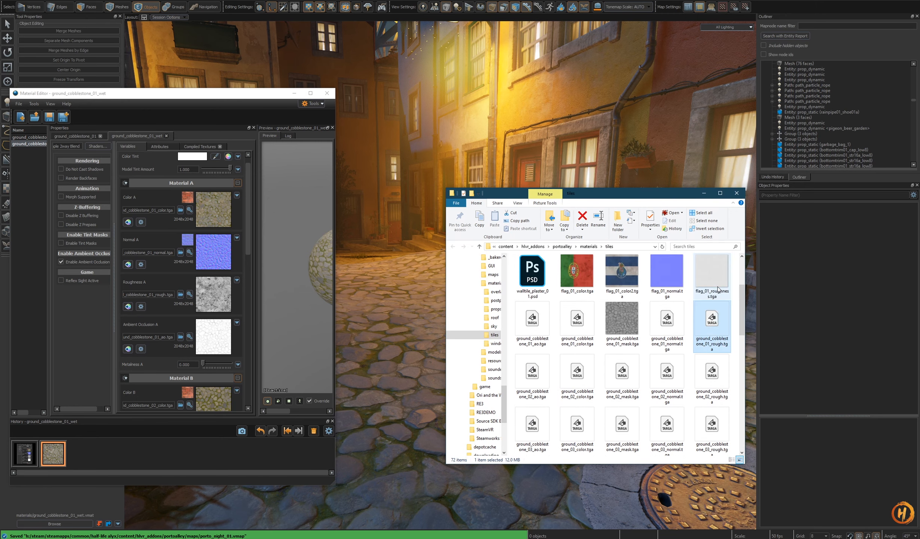
pyautogui.click(731, 460)
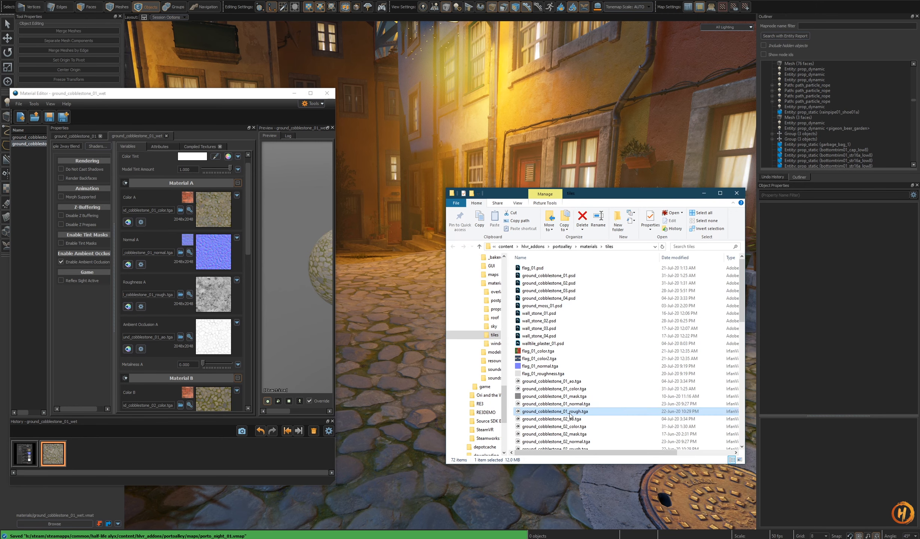
pyautogui.click(560, 276)
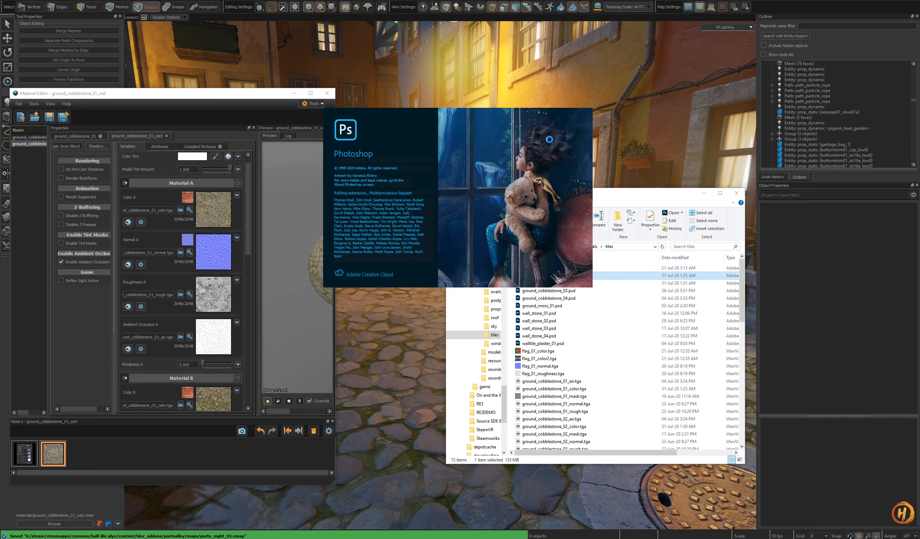
pyautogui.click(519, 353)
pyautogui.moveTo(509, 399); pyautogui.dragTo(440, 275, button='right')
pyautogui.press('w')
pyautogui.hotkey('ctrl', 's')
pyautogui.press('w')
pyautogui.click(496, 341)
pyautogui.press('3')
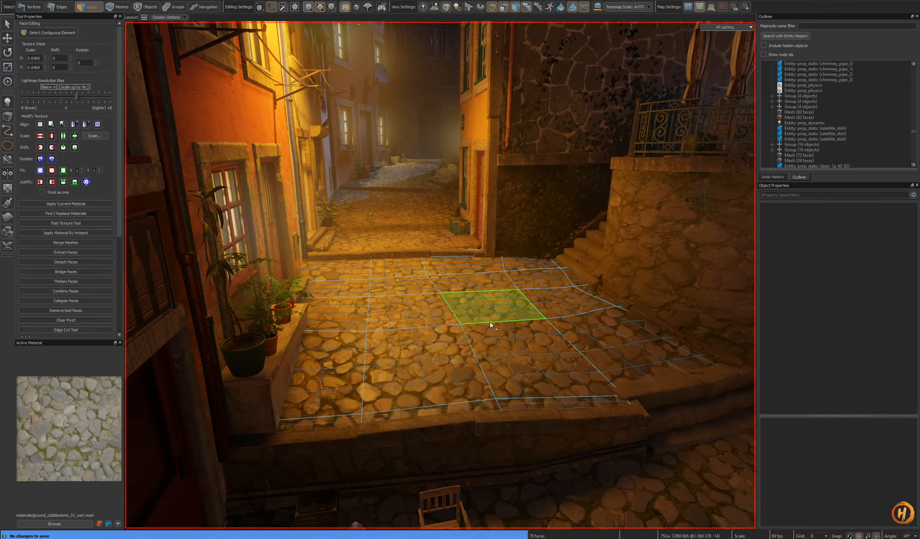
pyautogui.doubleClick(490, 325)
pyautogui.press('w')
pyautogui.moveTo(490, 326); pyautogui.dragTo(440, 275, button='right')
pyautogui.press('w')
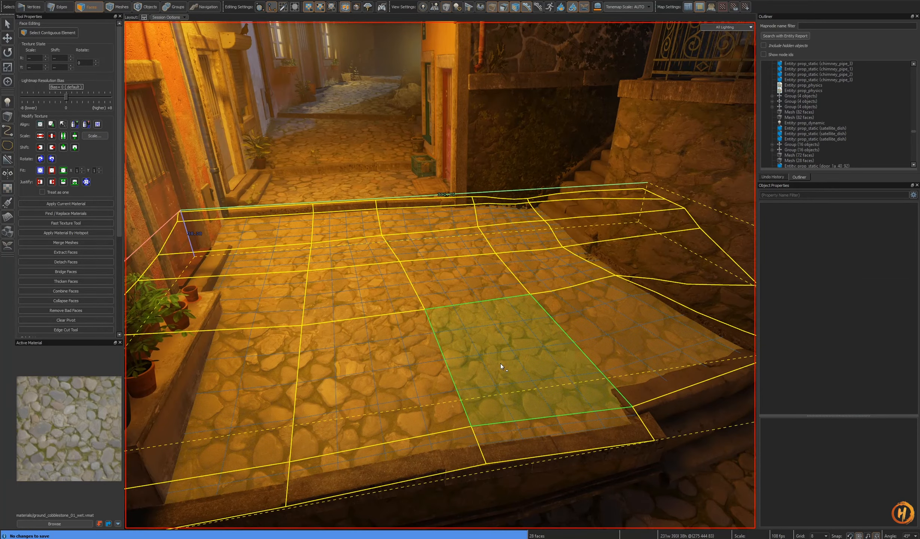
pyautogui.moveTo(500, 364); pyautogui.dragTo(440, 275, button='right')
pyautogui.press('Escape')
# Select the raised street section's cobblestone faces in Hammer, realign their texture, reduce its scale to 0.0625 on X and Y, and rescale it
pyautogui.press('5')
pyautogui.press('3')
pyautogui.click(495, 311)
pyautogui.doubleClick(448, 302)
pyautogui.press('w')
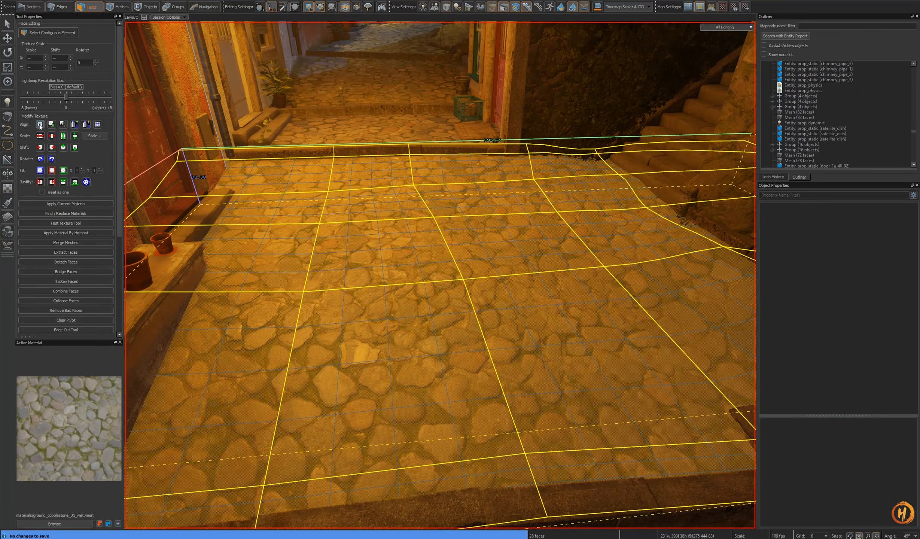
pyautogui.click(40, 125)
pyautogui.click(74, 136)
pyautogui.click(75, 136)
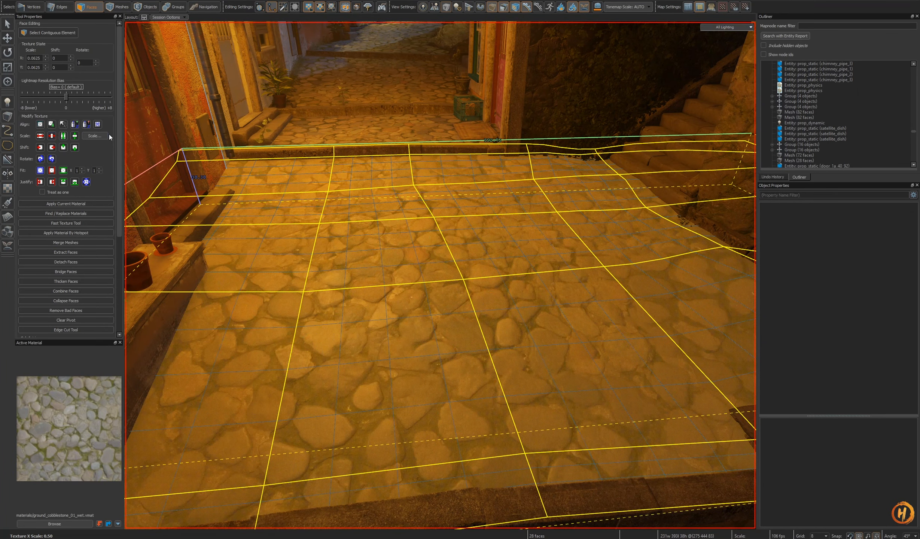
pyautogui.click(94, 136)
pyautogui.moveTo(471, 315); pyautogui.dragTo(440, 275, button='right')
pyautogui.press('Escape')
pyautogui.press('Escape')
# Apply ground_cobblestone_01_wet to the landing beside the red door, then realign and scale down its texture and clear the selection
pyautogui.press('w')
pyautogui.press('w')
pyautogui.click(444, 330)
pyautogui.hotkey('ctrl', '3')
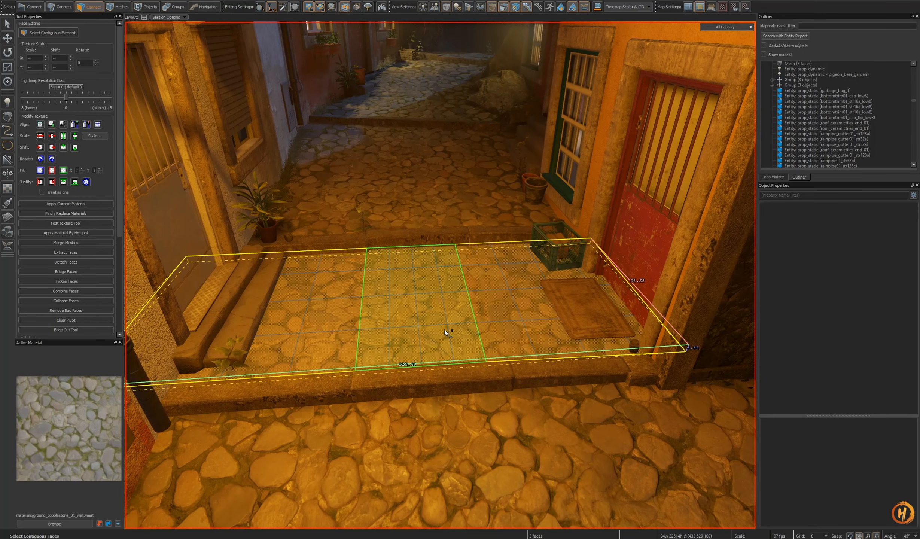
pyautogui.hotkey('shift', 't')
pyautogui.click(40, 125)
pyautogui.click(74, 136)
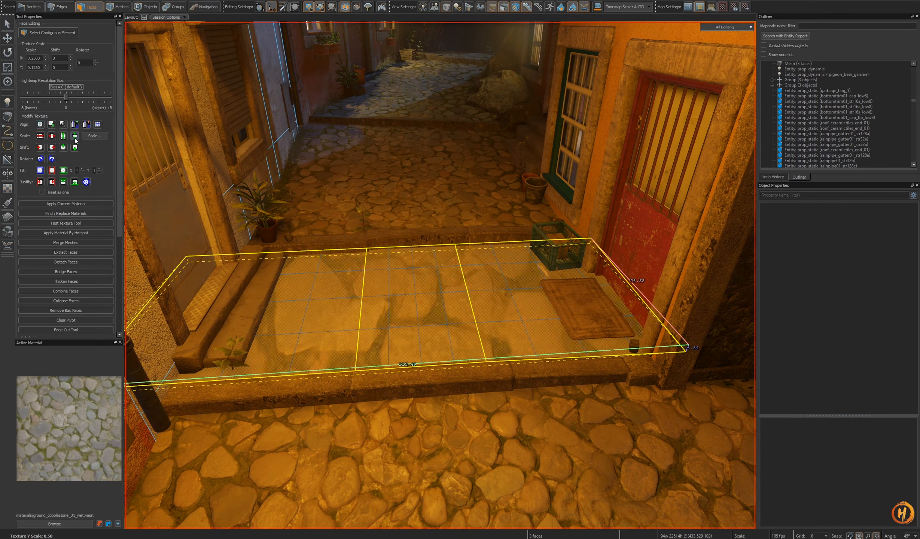
pyautogui.click(74, 136)
pyautogui.click(95, 136)
pyautogui.press('Return')
pyautogui.moveTo(516, 359); pyautogui.dragTo(516, 318, button='right')
pyautogui.press('Escape')
pyautogui.press('Escape')
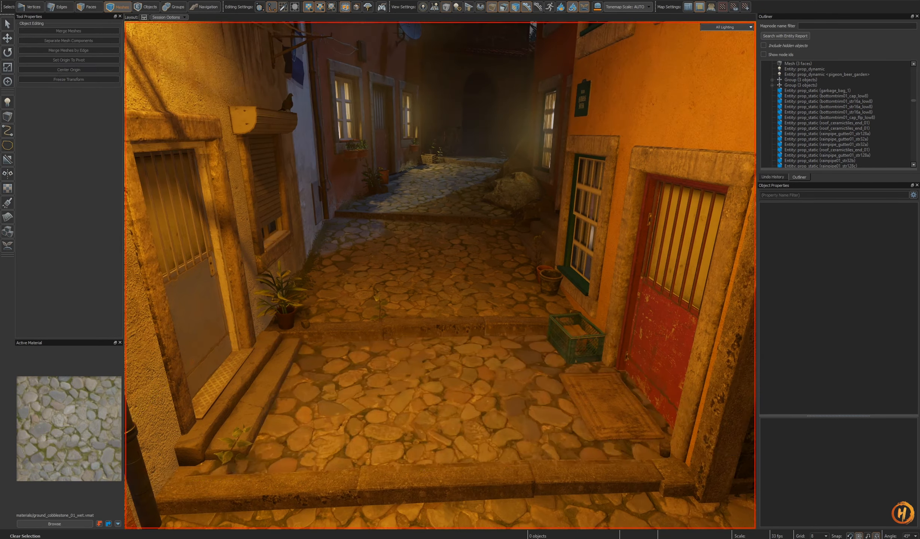
# Apply ground_cobblestone_01_wet to the street section above the landing, realign and scale down its texture, and clear the selection
pyautogui.press('w')
pyautogui.moveTo(440, 275)
pyautogui.mouseDown(button='right')
pyautogui.moveTo(441, 316)
pyautogui.moveTo(440, 275)
pyautogui.mouseUp(button='right')
pyautogui.click(465, 286)
pyautogui.hotkey('ctrl', '3')
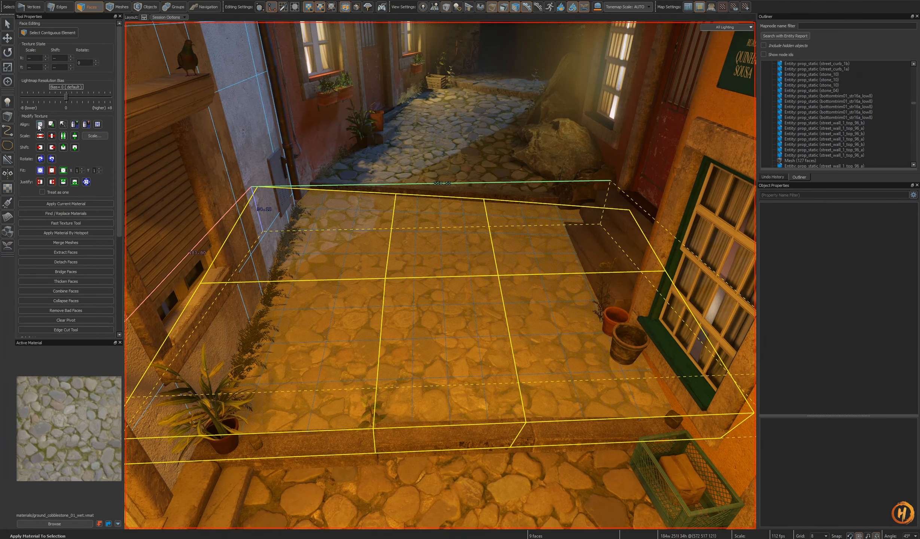
pyautogui.click(54, 137)
pyautogui.click(54, 137)
pyautogui.click(53, 136)
pyautogui.click(54, 136)
pyautogui.press('Escape')
pyautogui.press('Escape')
# Select the cobblestone faces of the narrow passage beside the boulders and apply ground_cobblestone_01_wet to them
pyautogui.moveTo(483, 353); pyautogui.dragTo(525, 275, button='right')
pyautogui.press('w')
pyautogui.moveTo(440, 275)
pyautogui.mouseDown(button='right')
pyautogui.moveTo(347, 302)
pyautogui.moveTo(441, 275)
pyautogui.moveTo(443, 289)
pyautogui.mouseUp(button='right')
pyautogui.click(347, 303)
pyautogui.press('3')
pyautogui.doubleClick(437, 264)
pyautogui.press('s')
pyautogui.press('w')
pyautogui.hotkey('shift', 't')
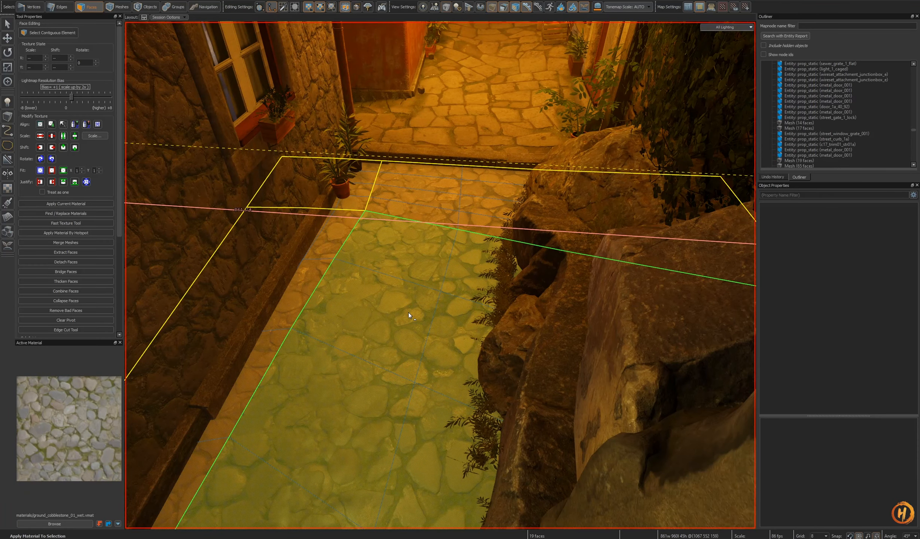
# Undo the last change made to the passage's cobblestone faces
pyautogui.click(40, 124)
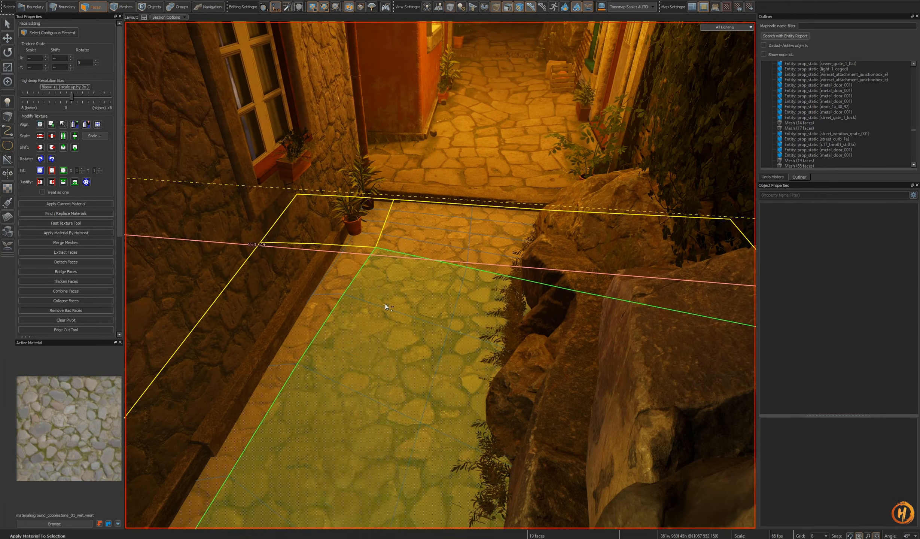
pyautogui.hotkey('ctrl', 'z')
pyautogui.keyDown('ctrl'); pyautogui.click(445, 325); pyautogui.keyUp('ctrl')
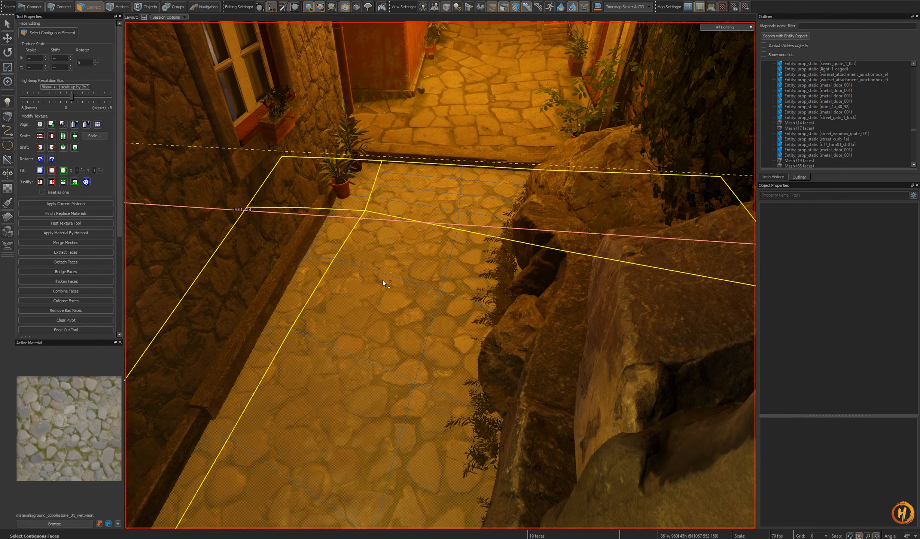
# Realign the texture on the passage's cobblestone faces, set its scale to 0.0625 on X and Y, and rescale it uniformly
pyautogui.click(40, 125)
pyautogui.click(75, 136)
pyautogui.click(75, 135)
pyautogui.click(40, 136)
pyautogui.click(40, 136)
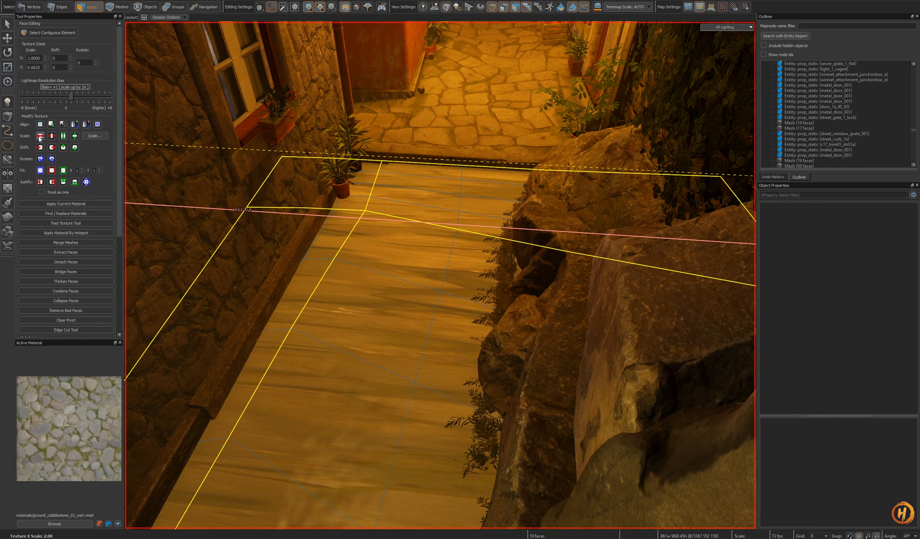
pyautogui.click(52, 136)
pyautogui.click(52, 136)
pyautogui.click(52, 136)
pyautogui.click(52, 136)
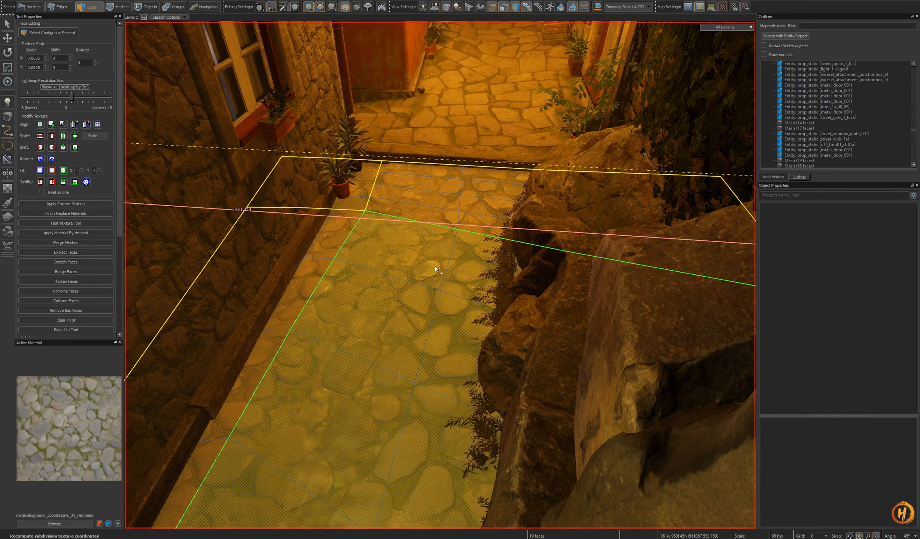
pyautogui.click(95, 137)
# Clear the face selection and save the map
pyautogui.press('Escape')
pyautogui.moveTo(436, 313); pyautogui.dragTo(441, 275, button='right')
pyautogui.press('4')
pyautogui.press('Escape')
pyautogui.hotkey('ctrl', 's')
pyautogui.press('m')
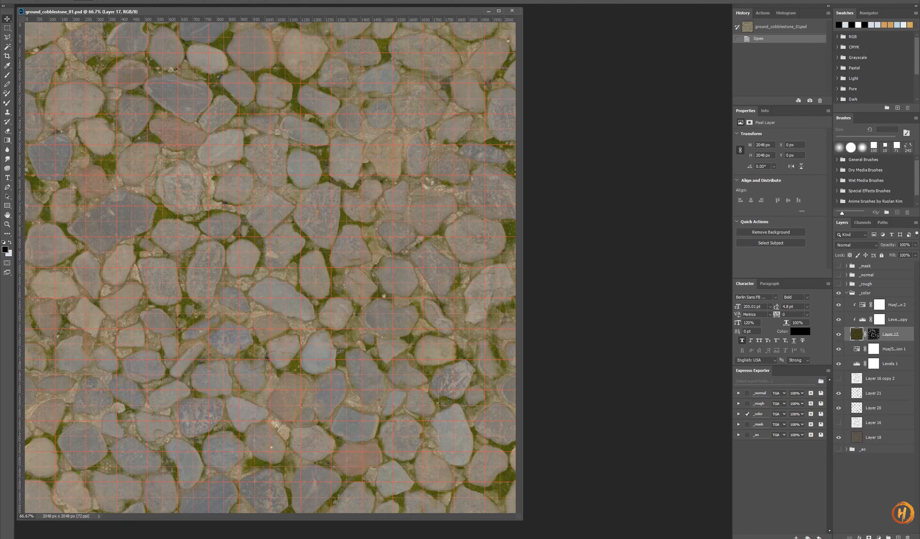
# In Photoshop, hide the grid over ground_cobblestone_01.psd and show the _rough group instead of the _color group
pyautogui.hotkey('ctrl', "'")
pyautogui.moveTo(522, 520); pyautogui.dragTo(553, 528)
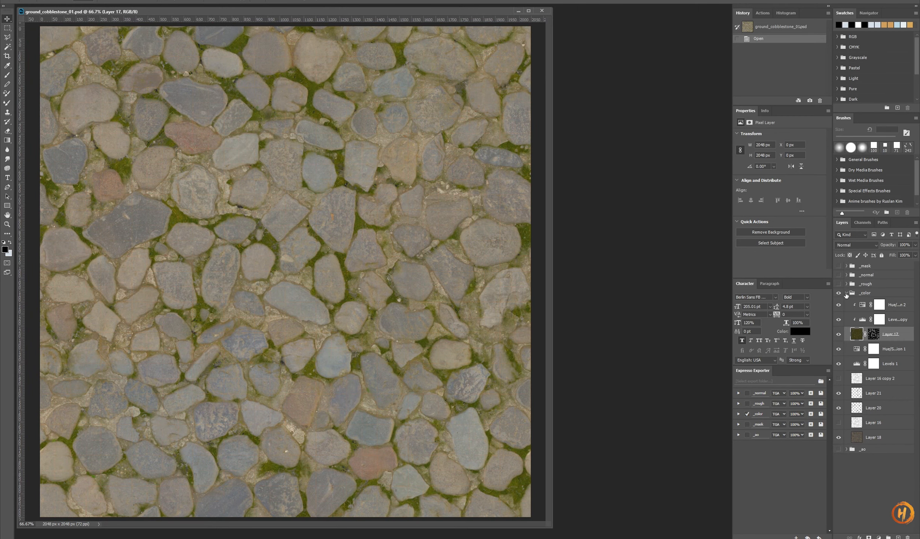
pyautogui.click(847, 295)
pyautogui.click(846, 292)
pyautogui.click(839, 292)
pyautogui.click(839, 284)
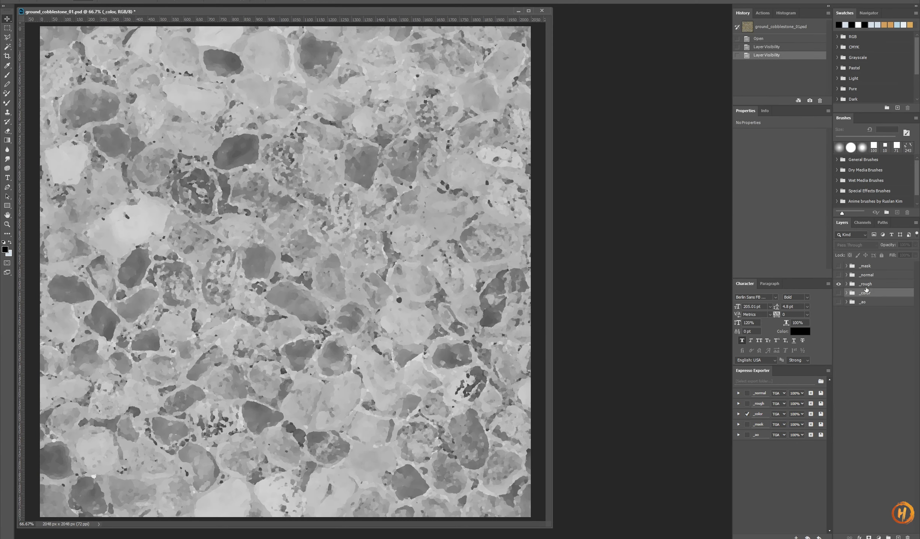
# Duplicate the _rough group and rename the copy _rough_wet
pyautogui.moveTo(865, 286); pyautogui.dragTo(898, 537)
pyautogui.doubleClick(872, 284)
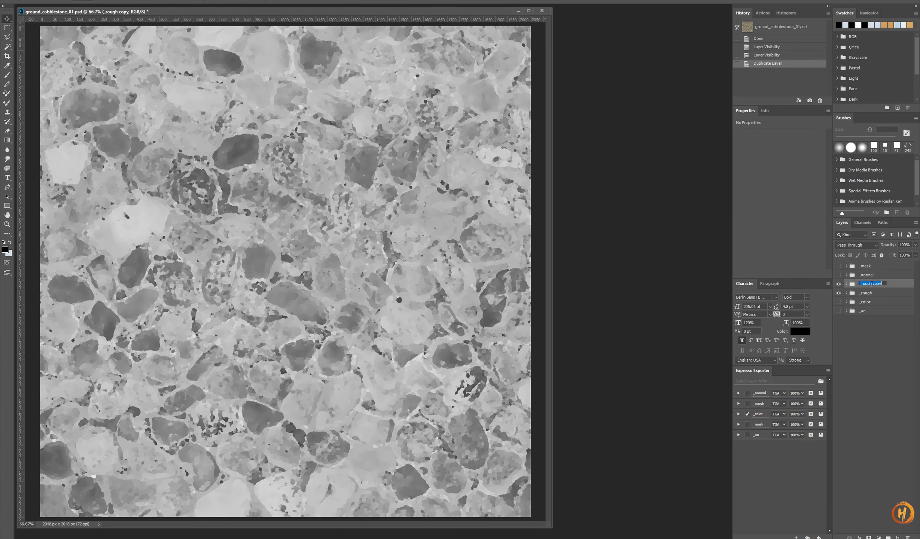
pyautogui.write('_rough_wet')
pyautogui.press('Return')
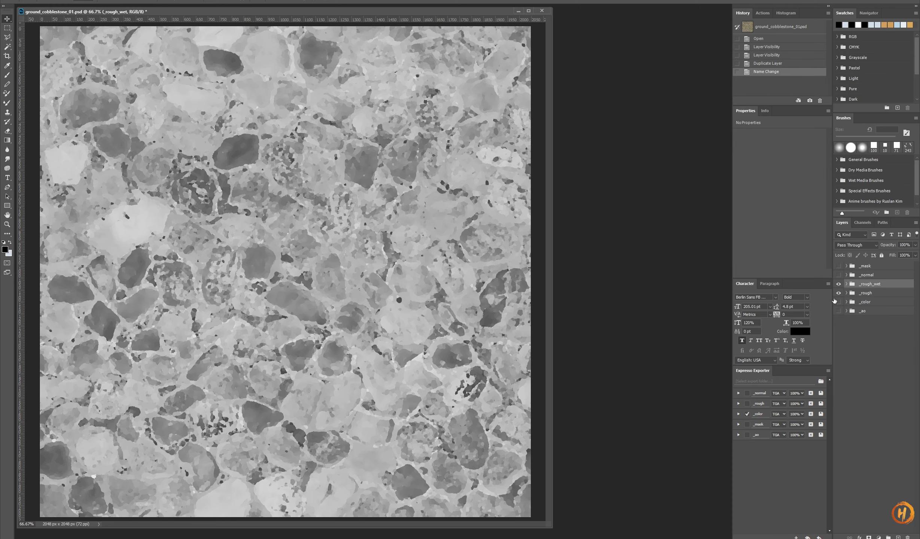
# Hide the original _rough group, expand _rough_wet and turn off its Levels 3 copy adjustment
pyautogui.click(838, 293)
pyautogui.click(838, 284)
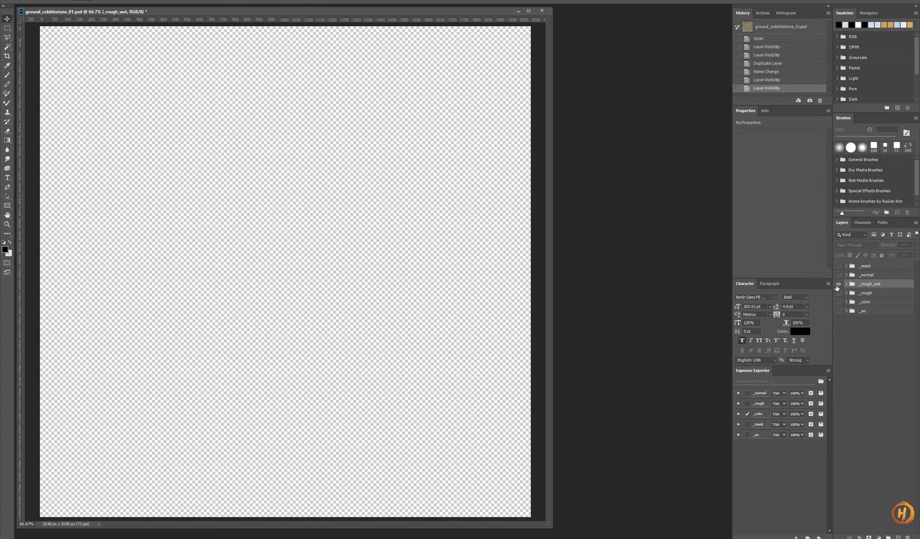
pyautogui.click(839, 284)
pyautogui.click(847, 284)
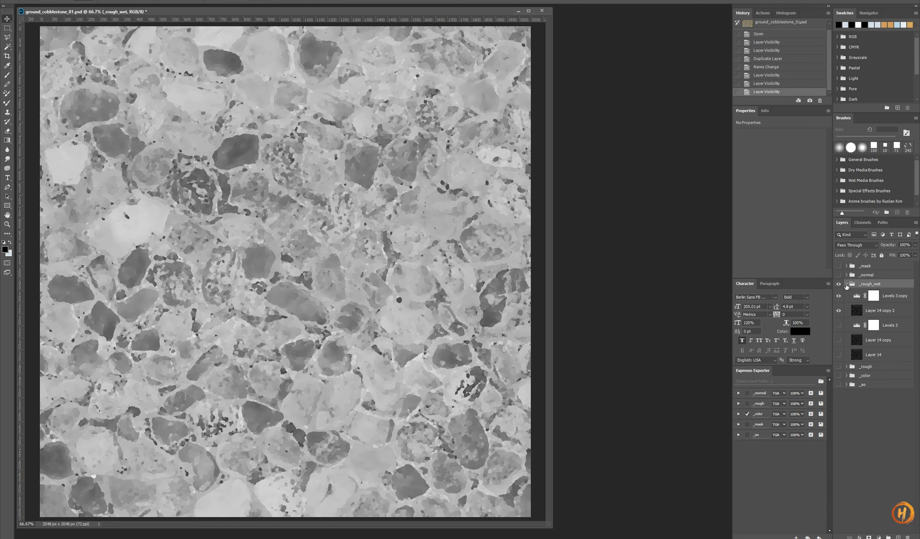
pyautogui.click(837, 297)
pyautogui.click(837, 297)
pyautogui.click(837, 296)
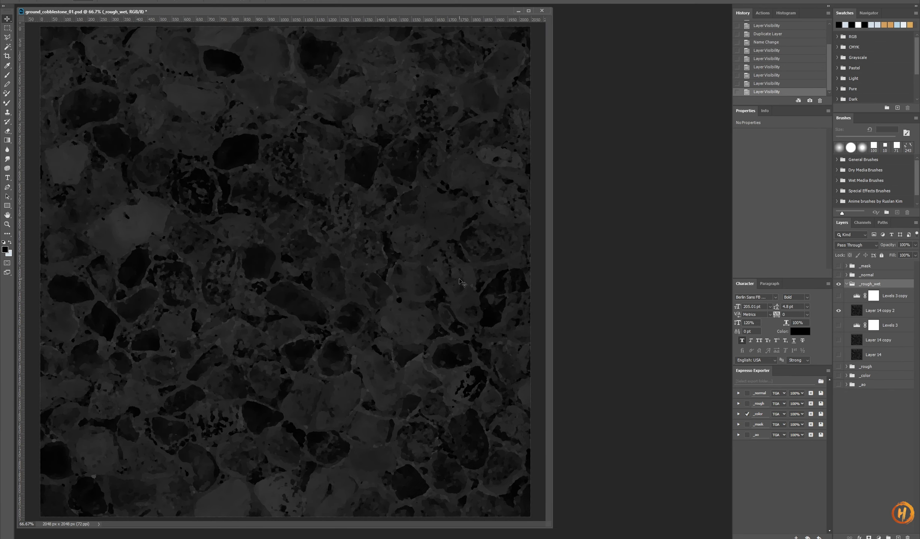
# Invert Layer 14 copy 2 in the _rough_wet group and turn the Levels 3 copy adjustment back on
pyautogui.click(853, 312)
pyautogui.hotkey('ctrl', 'i')
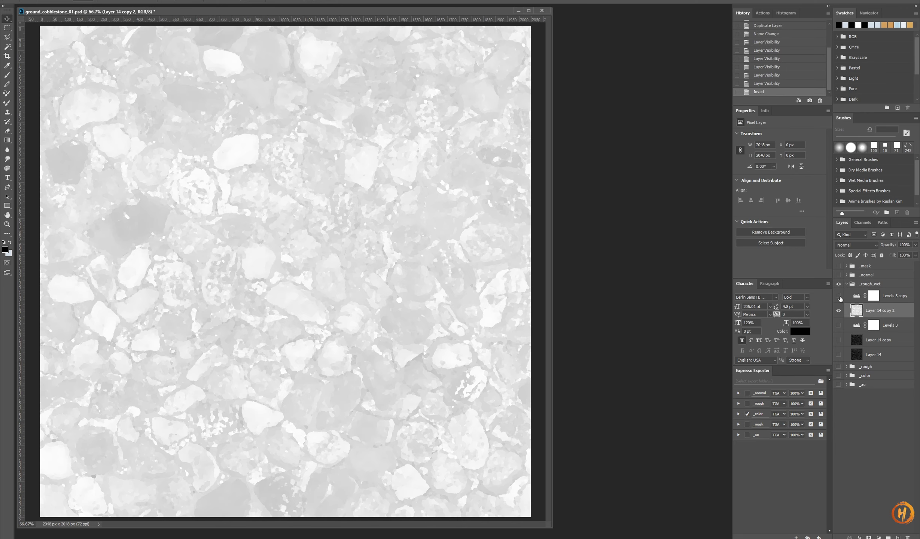
pyautogui.click(839, 296)
# Set the Levels 3 copy input levels to 206, 0.32 and 255 and save ground_cobblestone_01.psd
pyautogui.click(857, 296)
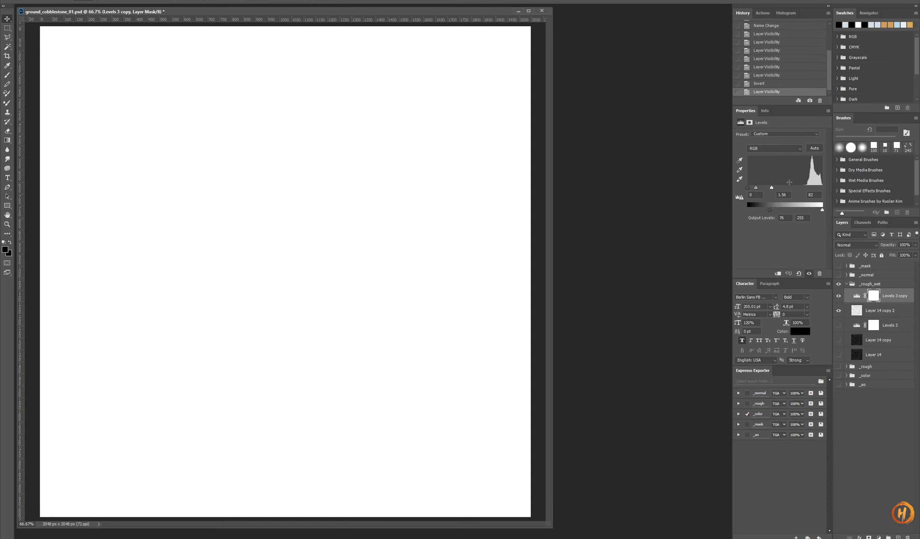
pyautogui.moveTo(771, 187); pyautogui.dragTo(809, 186)
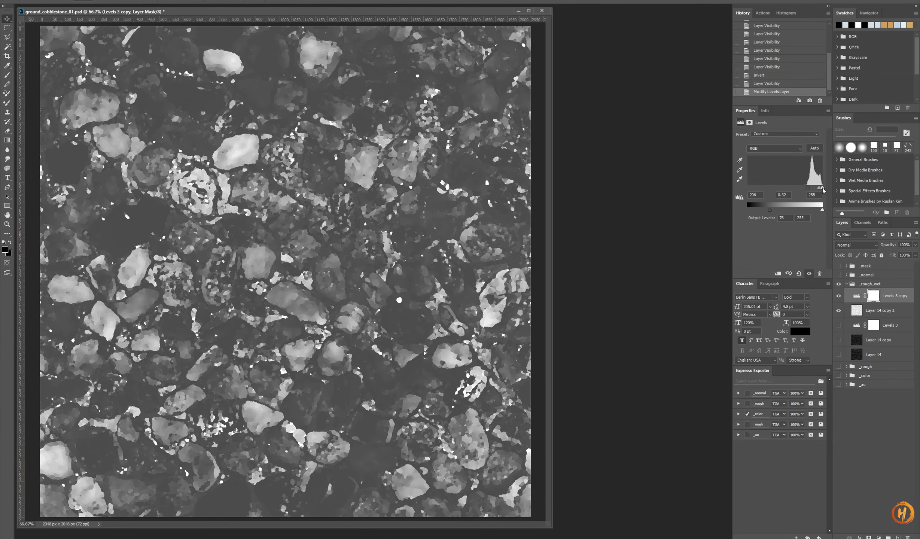
pyautogui.hotkey('ctrl', 's')
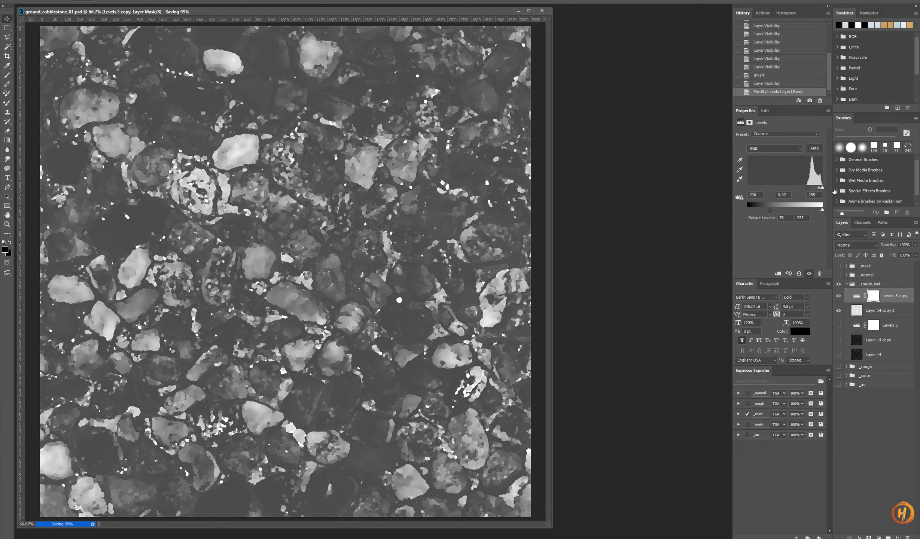
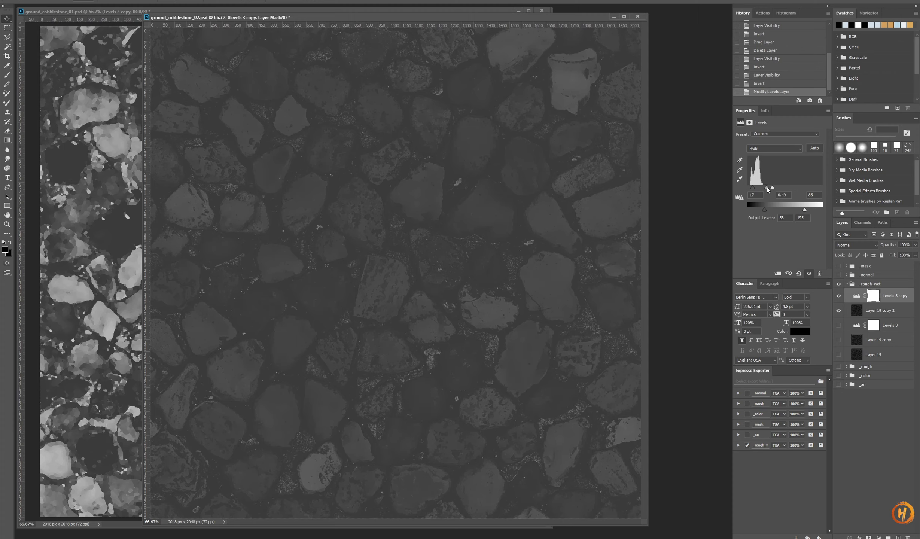
# In ground_cobblestone_02.psd, set Levels 3 copy to input 25, 1.00, 63 and output 58, 213, and export the wet roughness texture
pyautogui.moveTo(768, 190); pyautogui.dragTo(764, 213)
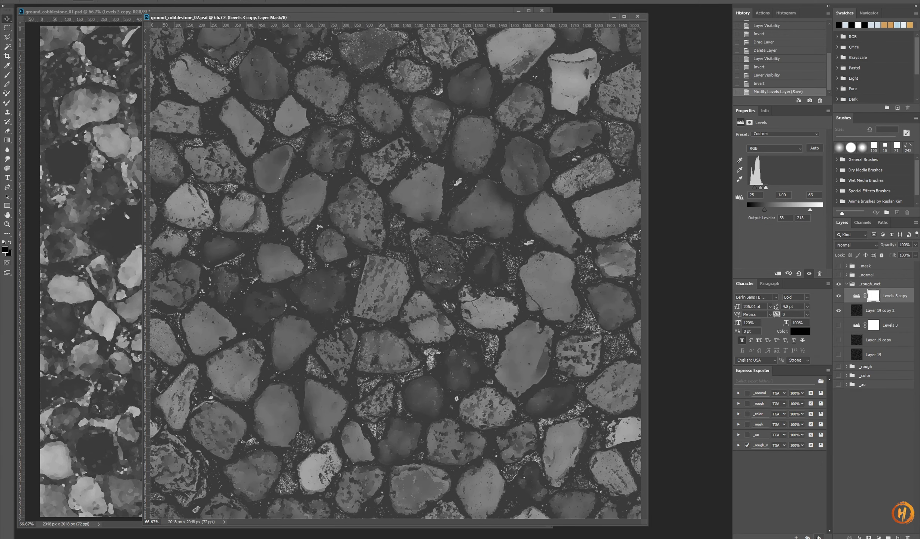
pyautogui.click(819, 537)
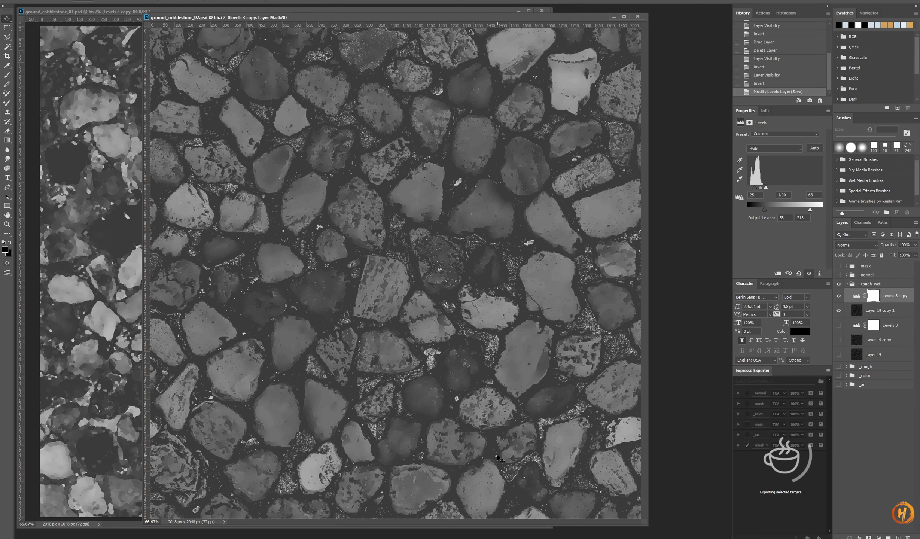
# In the Material Editor, assign ground_cobblestone_02_rough_wet.tga as the Roughness B texture of ground_cobblestone_01_wet
pyautogui.click(448, 515)
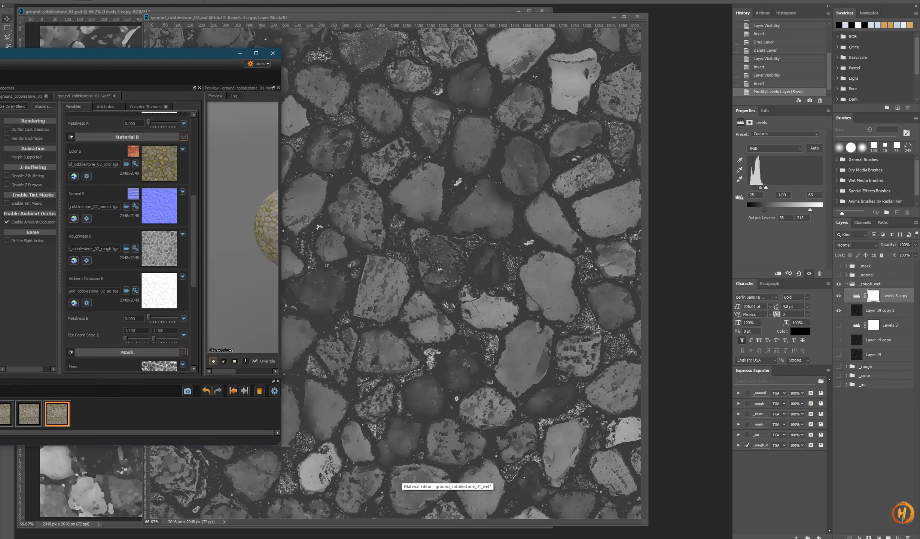
pyautogui.click(127, 248)
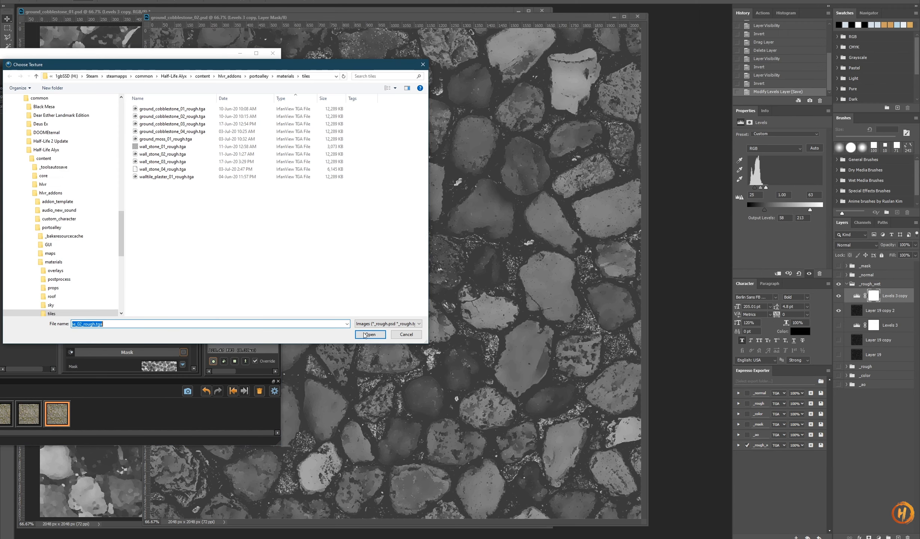
pyautogui.click(381, 328)
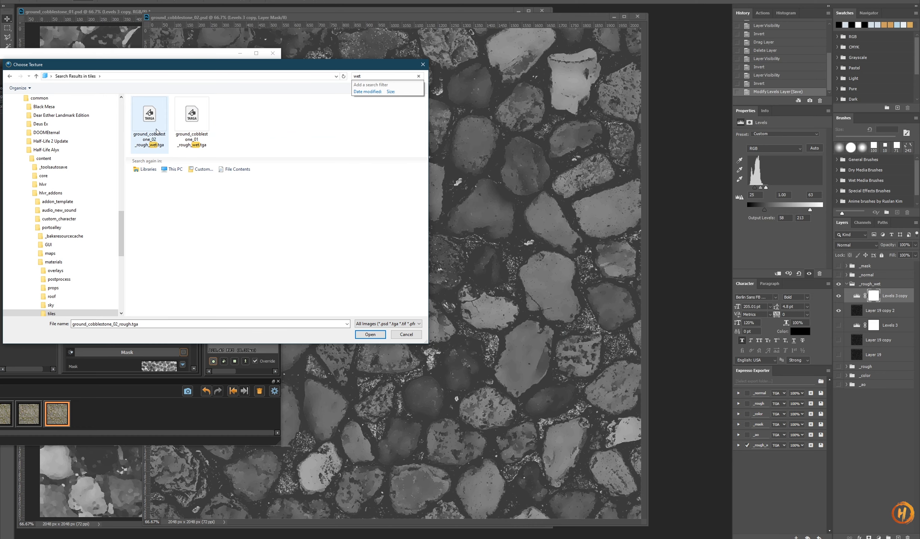
pyautogui.click(156, 128)
pyautogui.click(370, 335)
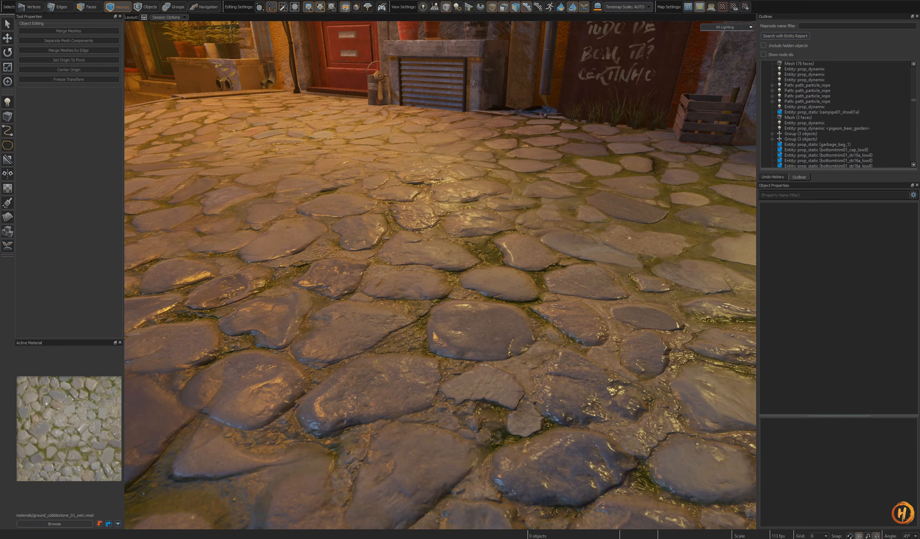
# In Hammer, examine how the wet cobblestone material looks along the square and the neighbouring streets
pyautogui.press('s')
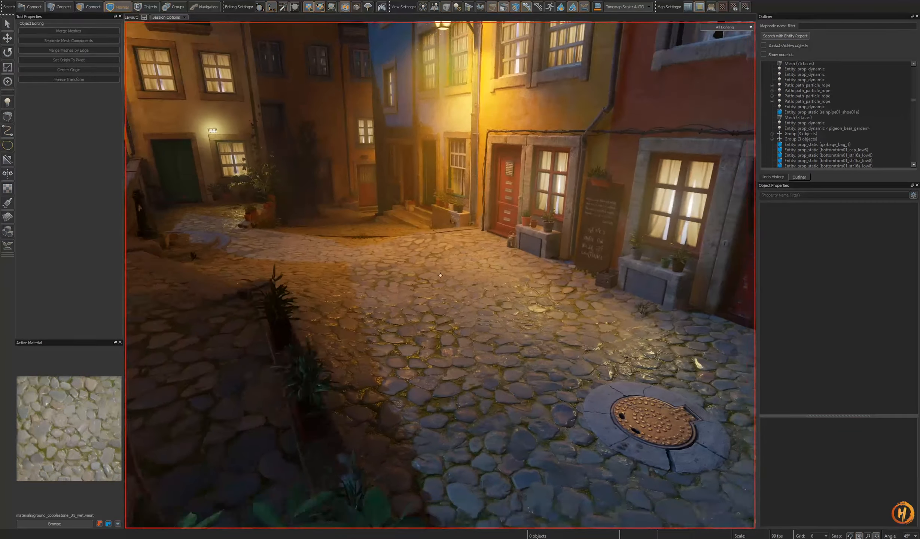
pyautogui.press('w')
pyautogui.press('w')
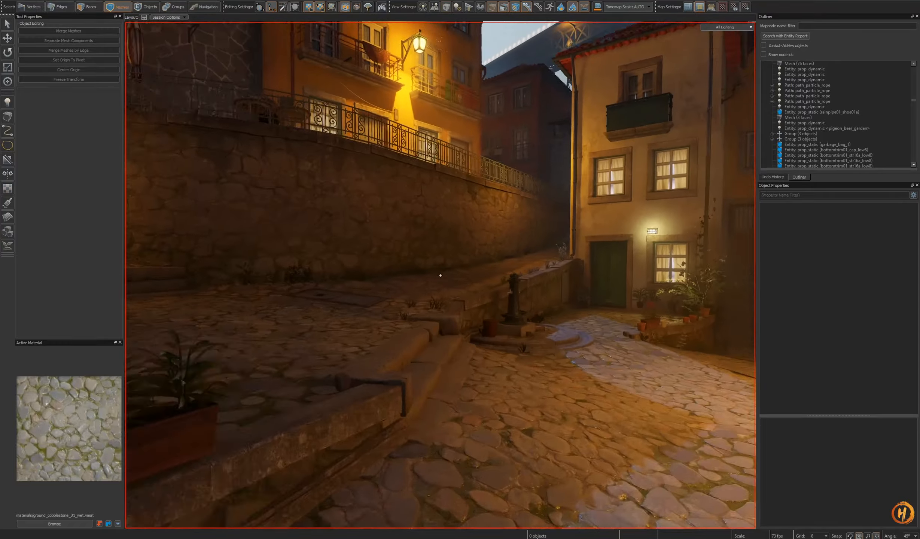
pyautogui.press('s')
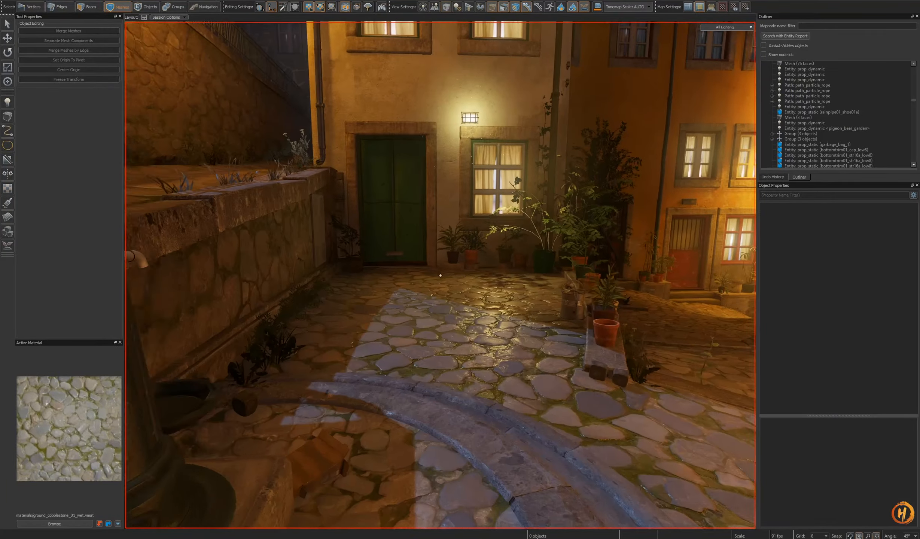
pyautogui.press('w')
pyautogui.press('s')
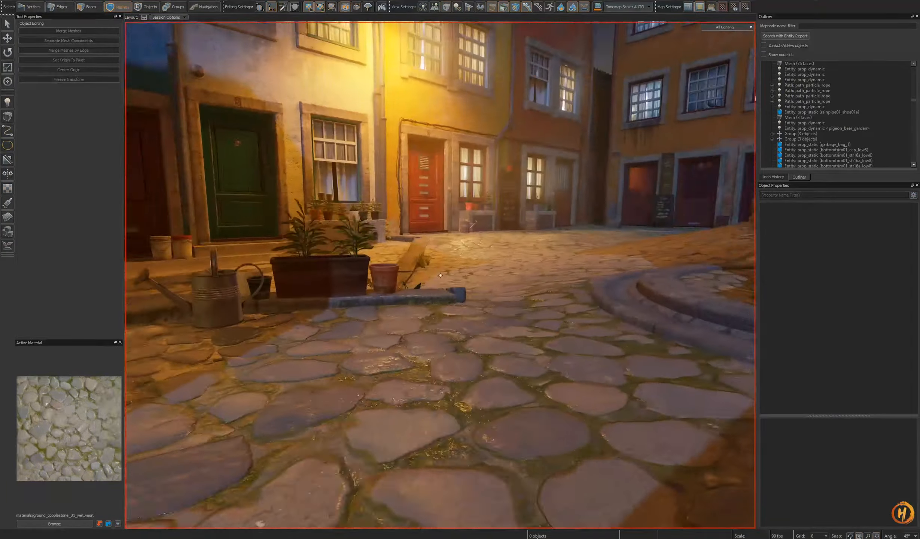
pyautogui.press('w')
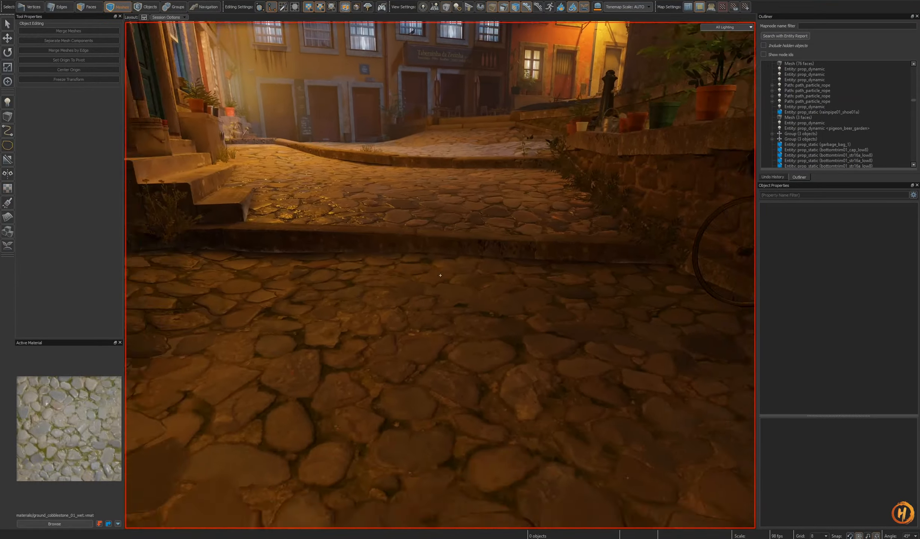
# Apply the ground_cobblestone_01_wet material to all faces of the lower alley's cobblestone ground mesh
pyautogui.press('z')
pyautogui.click(421, 353)
pyautogui.press('3')
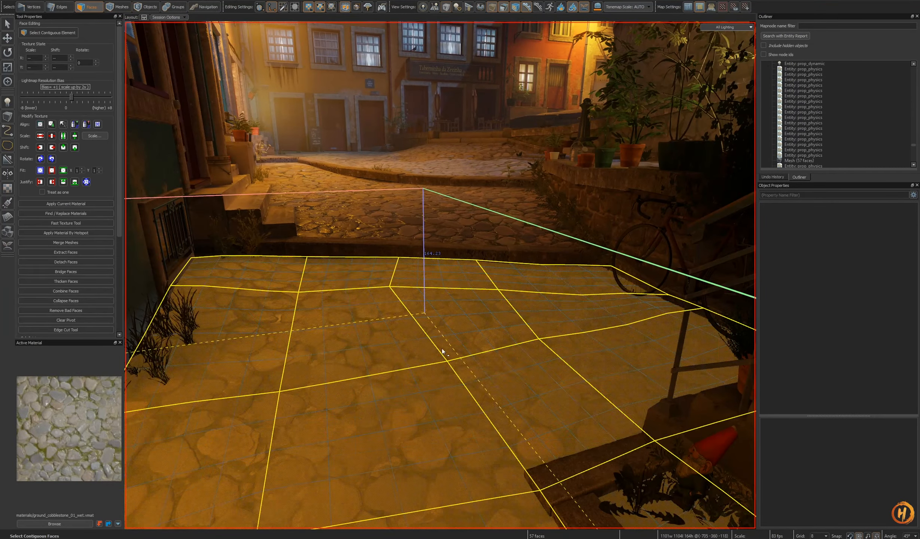
pyautogui.press('z')
pyautogui.press('z')
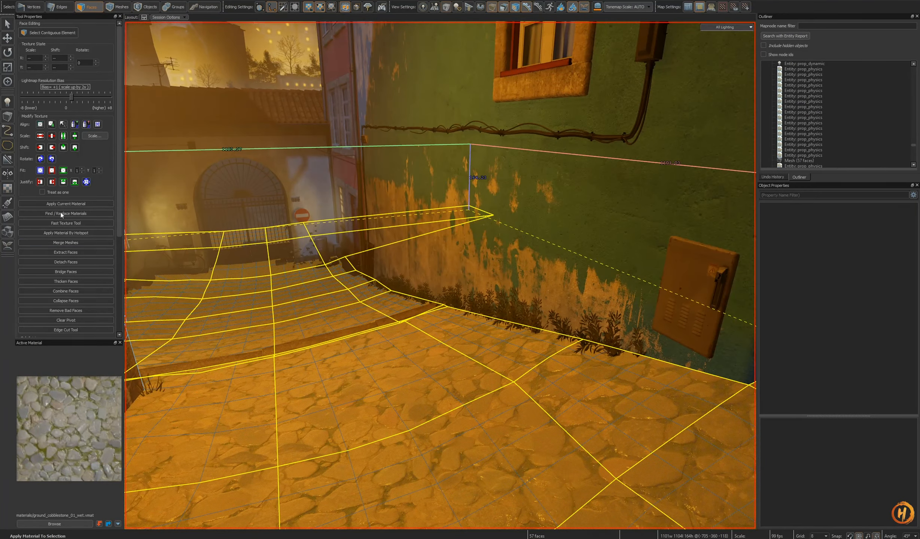
# Rescale the texture on the selected alley ground faces to 0.0625 in X and Y and clear the selection
pyautogui.click(40, 136)
pyautogui.click(40, 136)
pyautogui.click(75, 136)
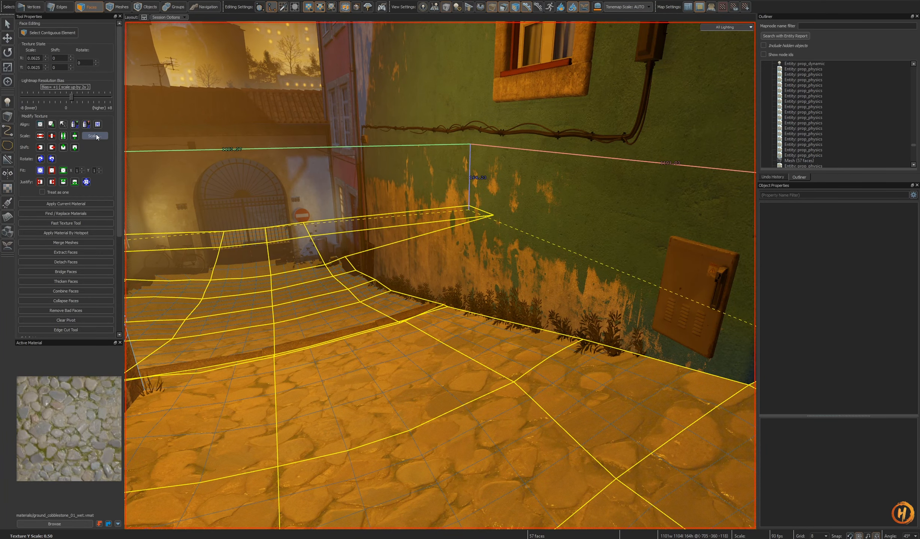
pyautogui.click(94, 135)
pyautogui.press('Return')
pyautogui.press('Escape')
pyautogui.press('4')
# Compare the wet cobblestones in the lower alley with the reference photo of a night-lit Porto alley
pyautogui.press('z')
pyautogui.press('w')
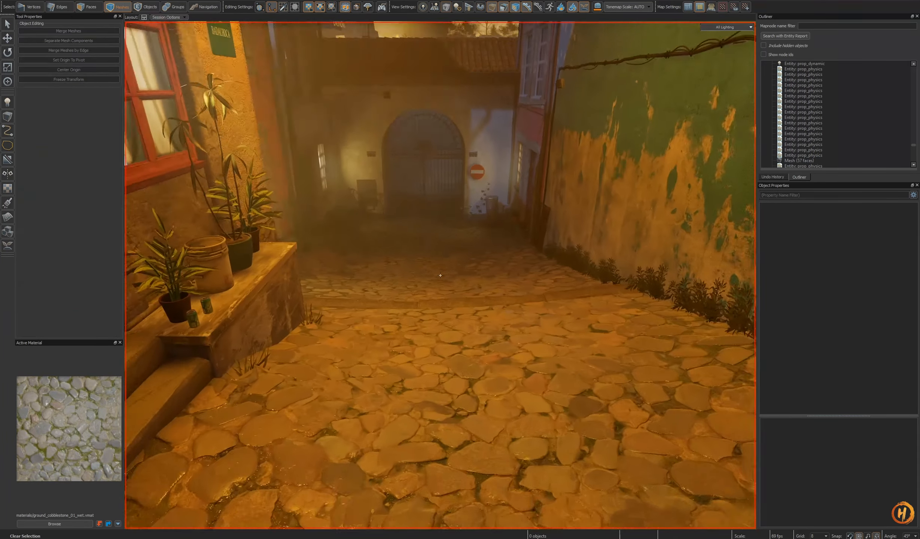
pyautogui.press('w')
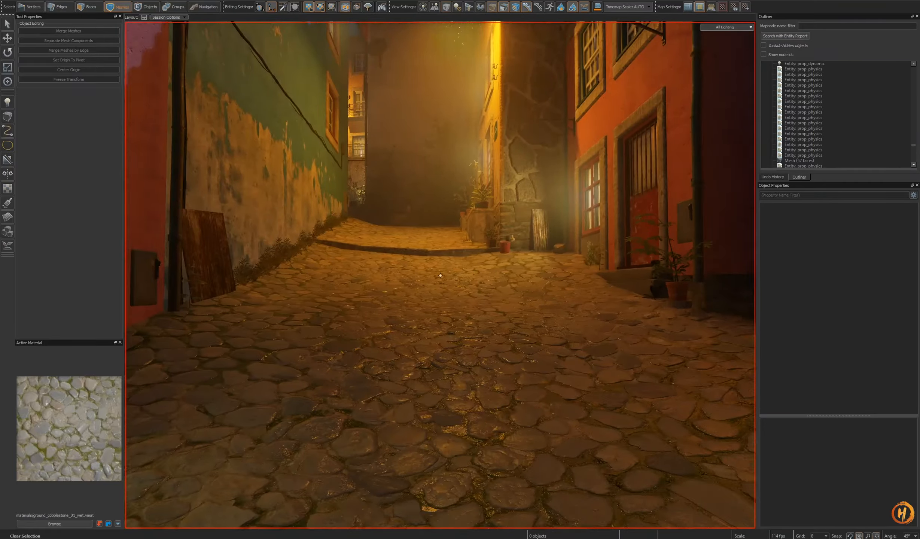
pyautogui.press('w')
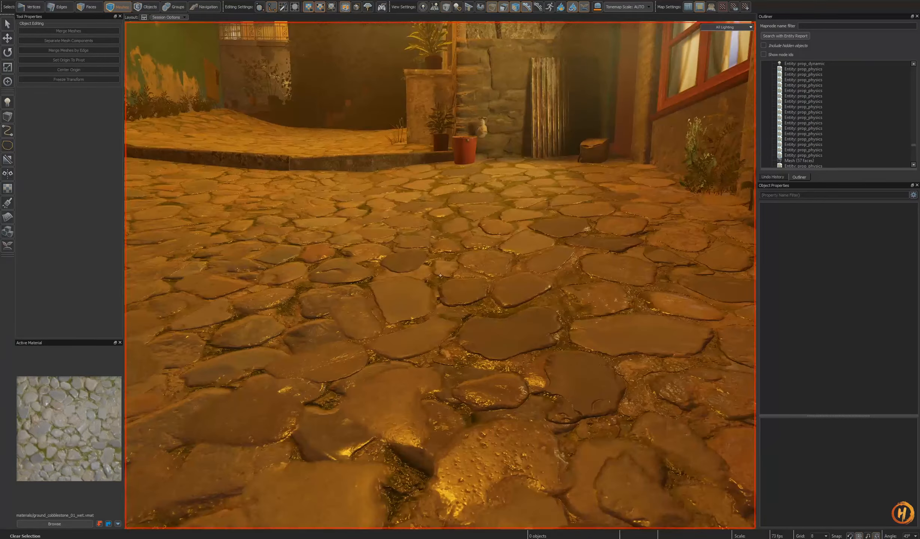
pyautogui.press('w')
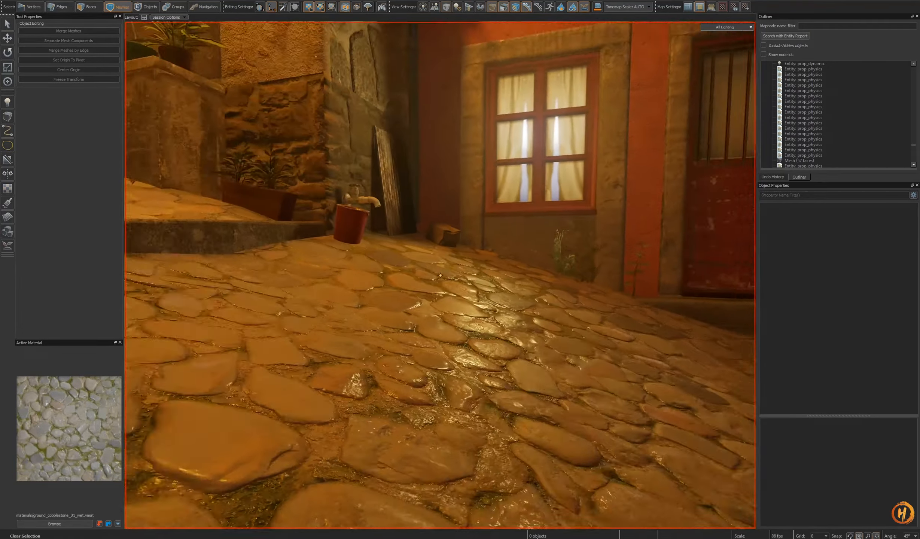
pyautogui.moveTo(440, 275); pyautogui.dragTo(427, 523, button='right')
pyautogui.hotkey('alt', 'Tab')
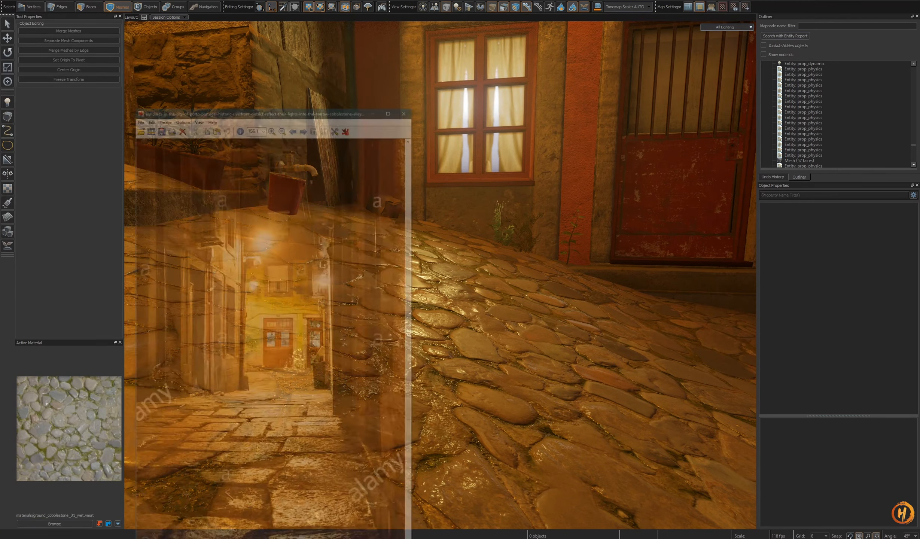
pyautogui.moveTo(224, 378); pyautogui.dragTo(252, 227, button='right')
pyautogui.moveTo(432, 311); pyautogui.dragTo(518, 349, button='right')
pyautogui.hotkey('alt', 'Tab')
pyautogui.moveTo(194, 358); pyautogui.dragTo(214, 329, button='right')
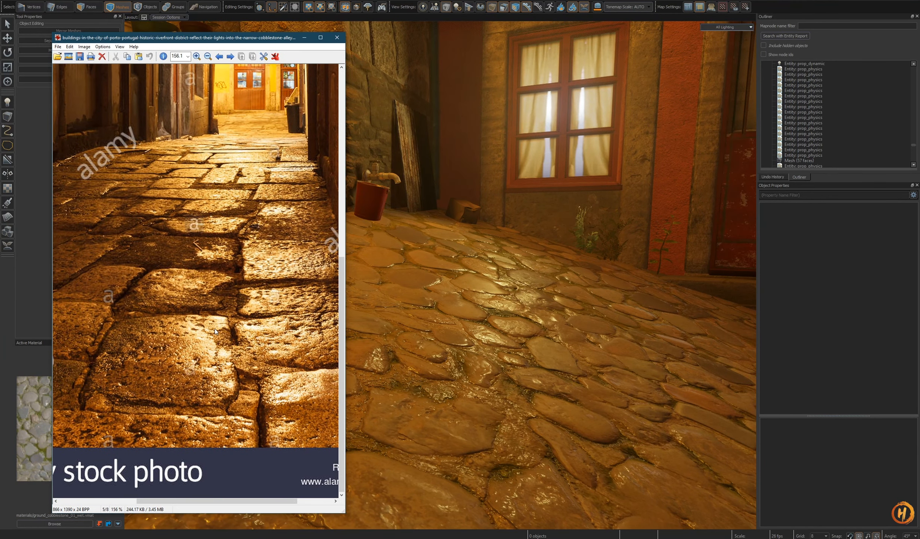
pyautogui.moveTo(512, 356); pyautogui.dragTo(440, 275, button='right')
# Select the large cobblestone ground mesh beside the curved curb and try the displacement sculpting tool on it
pyautogui.click(474, 308)
pyautogui.moveTo(474, 308); pyautogui.dragTo(440, 275, button='right')
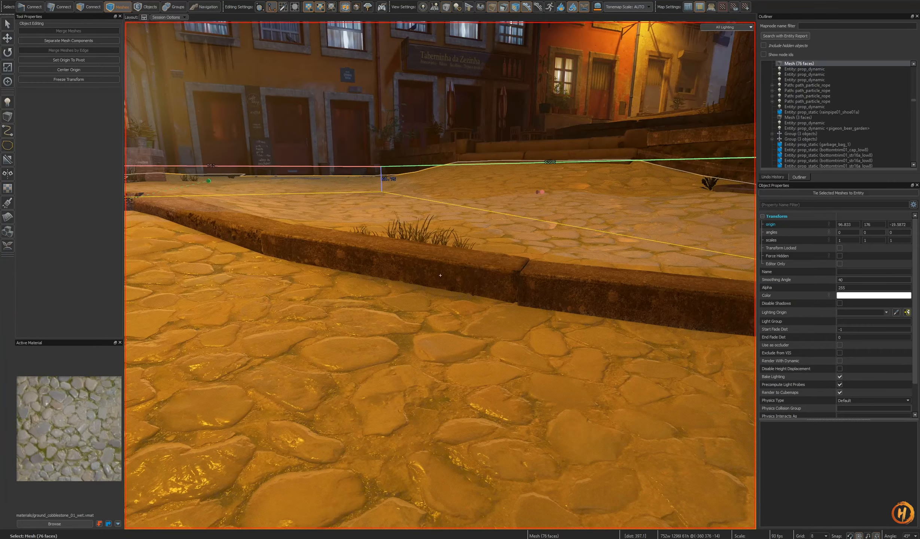
pyautogui.click(8, 221)
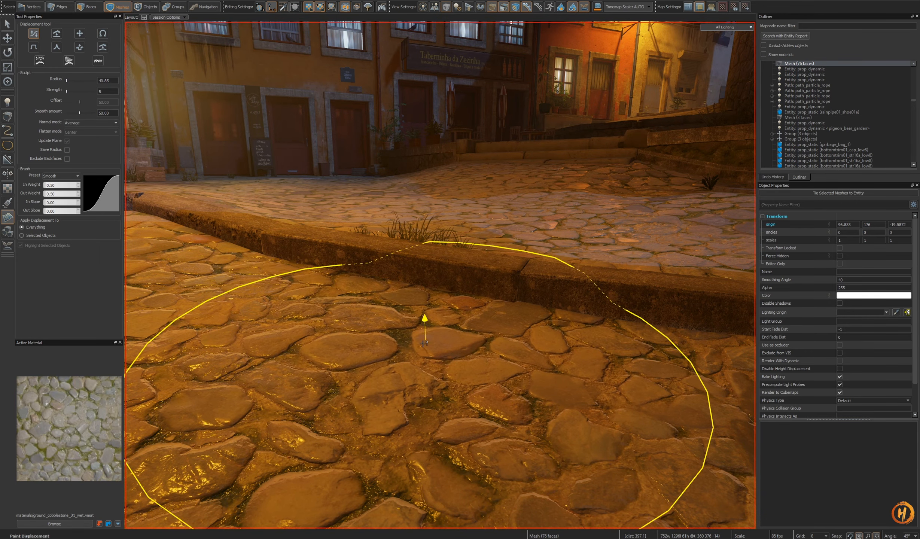
pyautogui.press('s')
pyautogui.moveTo(407, 325)
pyautogui.mouseDown(button='right')
pyautogui.moveTo(441, 275)
pyautogui.moveTo(423, 358)
pyautogui.mouseUp(button='right')
pyautogui.press('w')
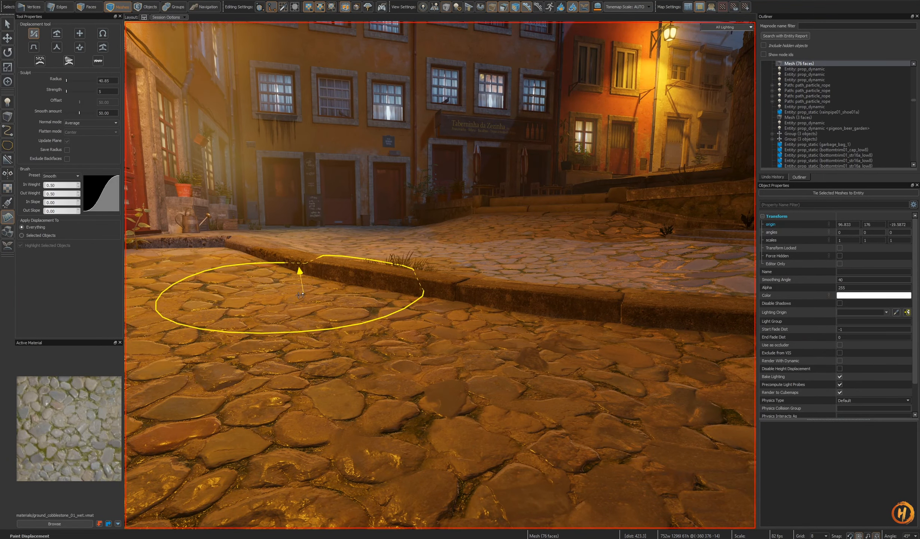
pyautogui.press('Escape')
# Clear the mesh selection and save the porto_night_01 map
pyautogui.press('Escape')
pyautogui.moveTo(486, 363); pyautogui.dragTo(441, 275, button='right')
pyautogui.press('s')
pyautogui.hotkey('ctrl', 's')
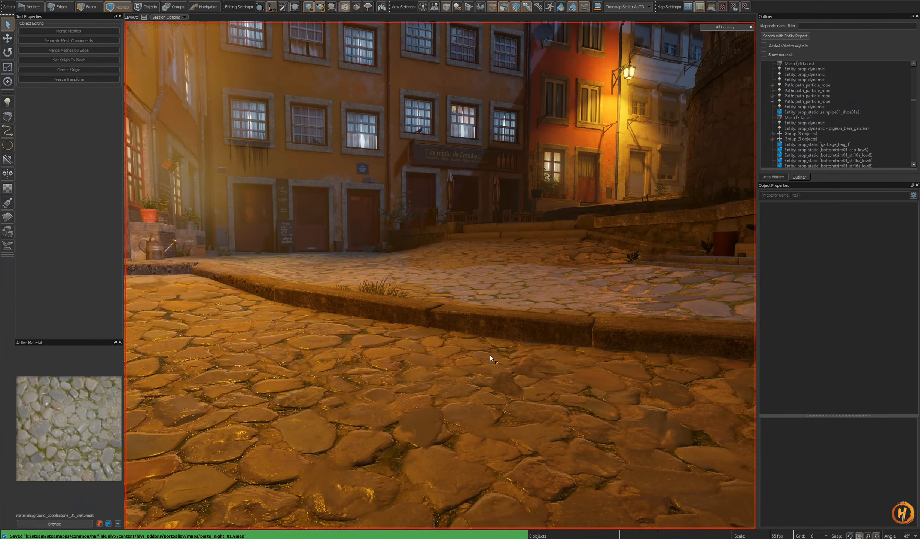
pyautogui.moveTo(491, 355); pyautogui.dragTo(440, 276, button='right')
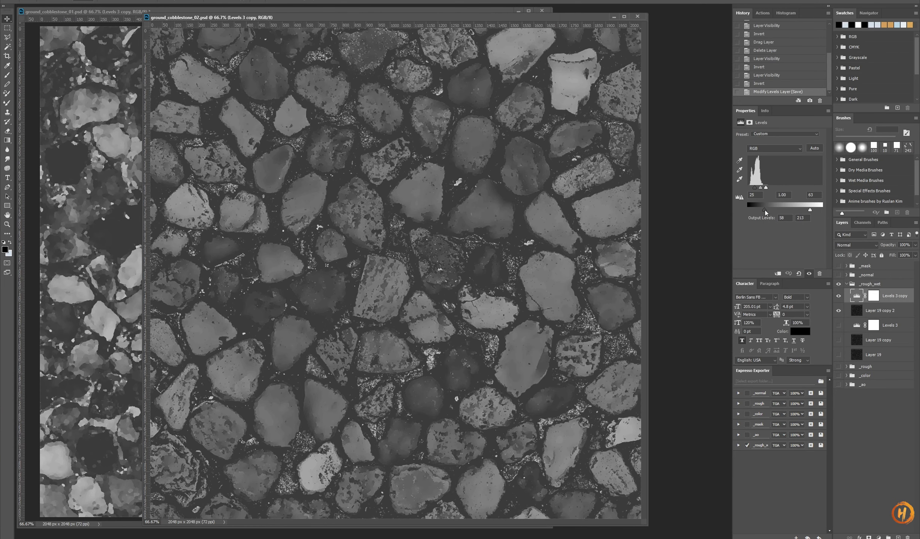
# In Photoshop, set the Levels 3 copy black input to 22 in ground_cobblestone_02.psd and 201 in ground_cobblestone_01.psd, saving the latter
pyautogui.moveTo(755, 187); pyautogui.dragTo(754, 188)
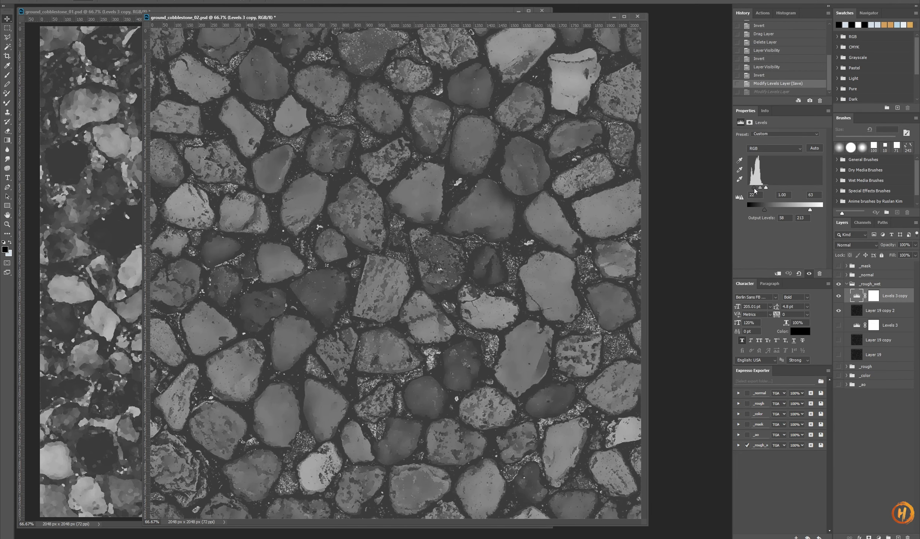
pyautogui.click(115, 206)
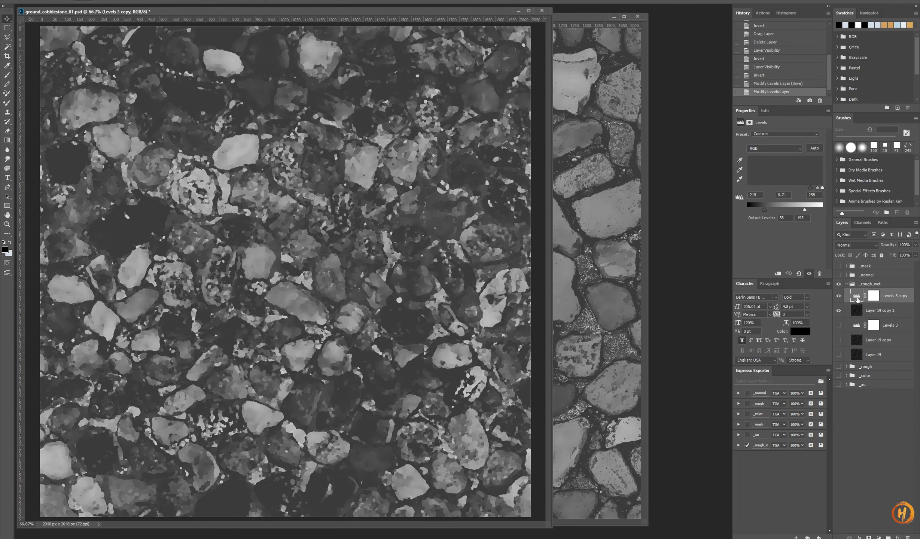
pyautogui.moveTo(811, 191); pyautogui.dragTo(809, 190)
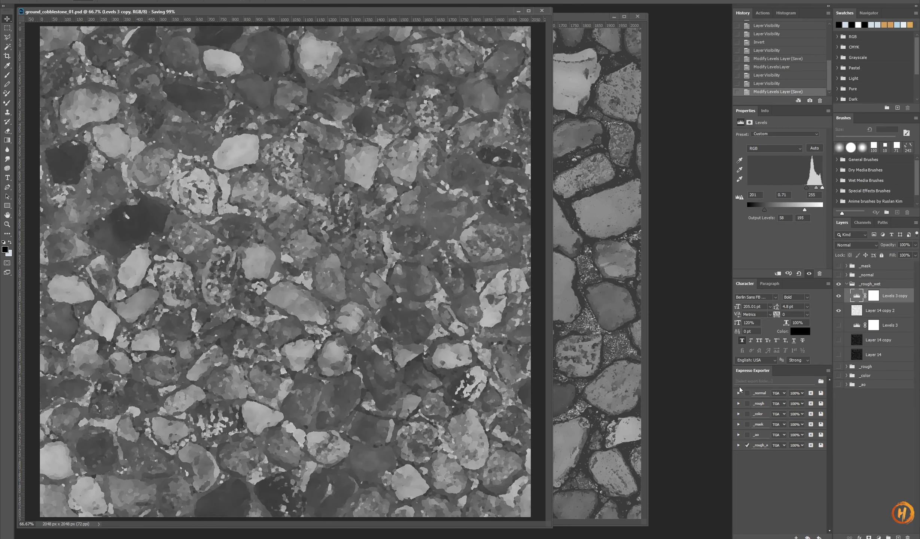
# Collapse the _rough_wet group and toggle its visibility to compare it with the original _rough group
pyautogui.click(839, 284)
pyautogui.click(839, 284)
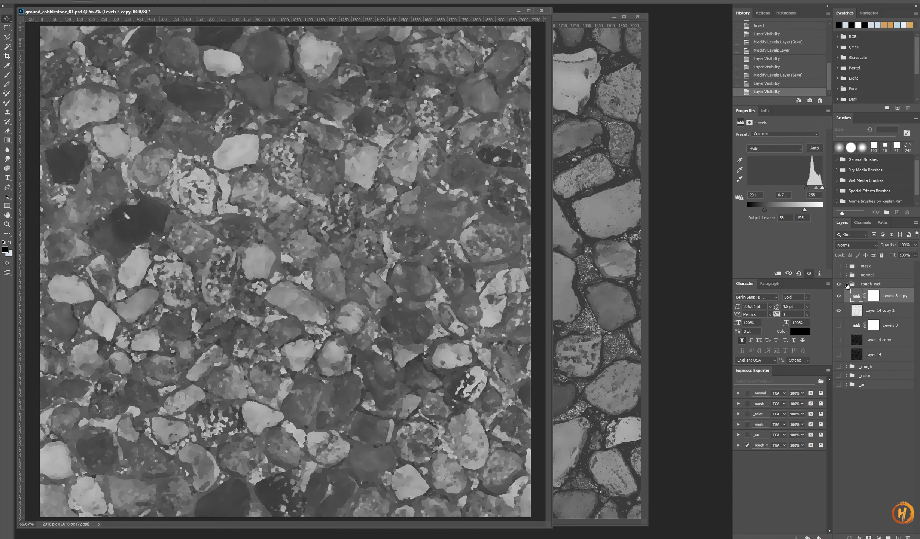
pyautogui.click(846, 284)
pyautogui.click(838, 284)
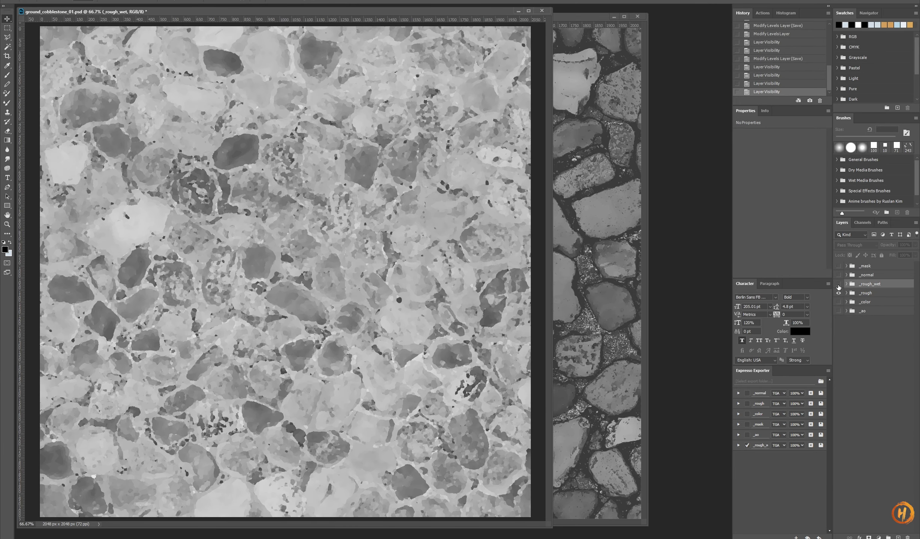
# Undo the recent layer visibility changes and the last Levels 3 copy adjustment in ground_cobblestone_01.psd
pyautogui.click(839, 284)
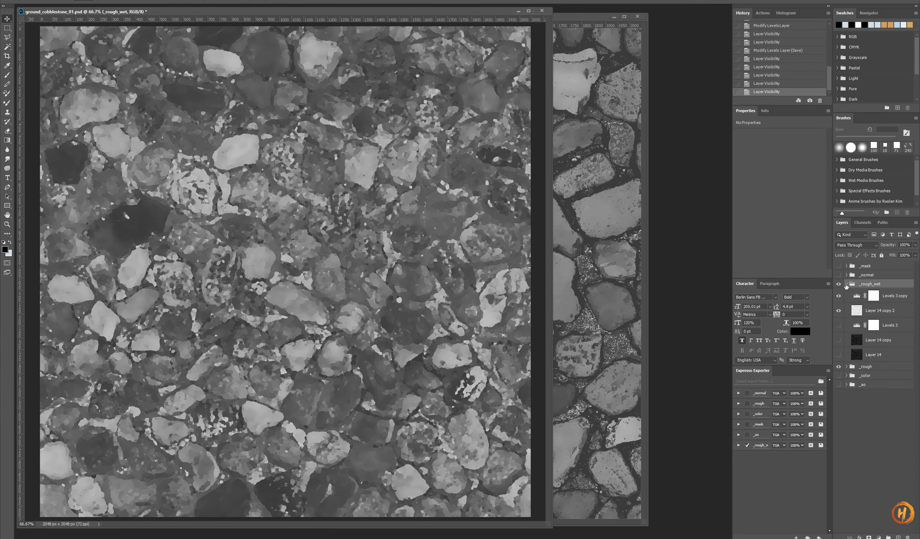
pyautogui.hotkey('ctrl', 'z')
pyautogui.hotkey('ctrl', 'z')
pyautogui.hotkey('ctrl', 'z')
pyautogui.hotkey('ctrl', 'z')
pyautogui.hotkey('ctrl', 'z')
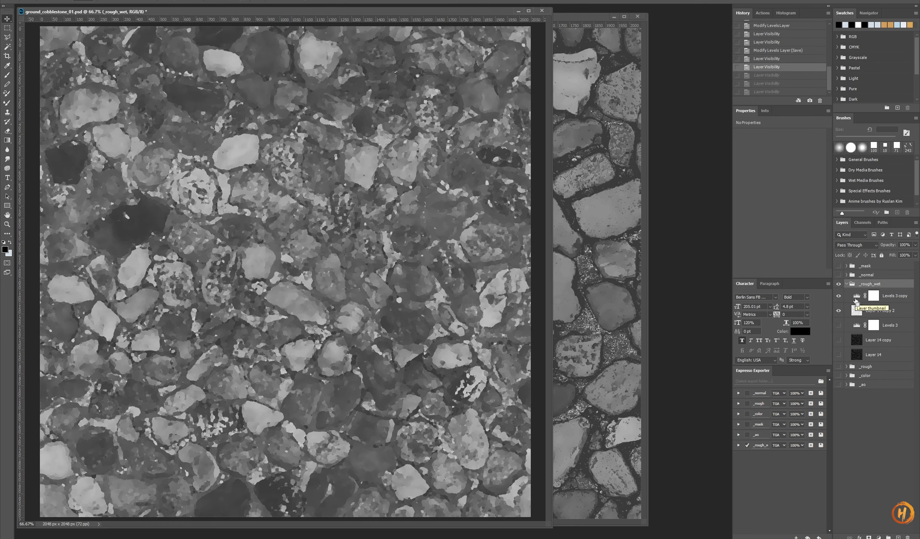
pyautogui.hotkey('ctrl', 'z')
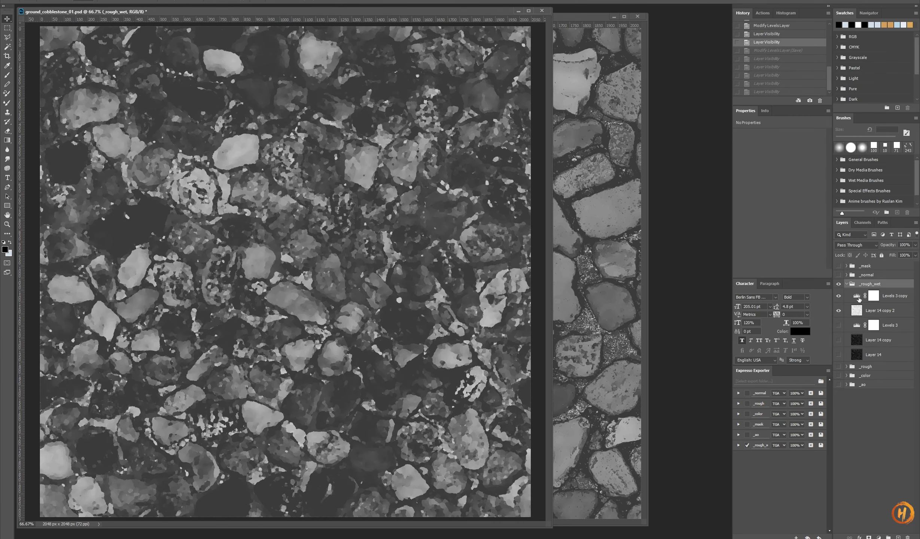
# Set the Levels 3 copy black input to 212 in ground_cobblestone_01.psd and export the wet roughness texture
pyautogui.click(858, 297)
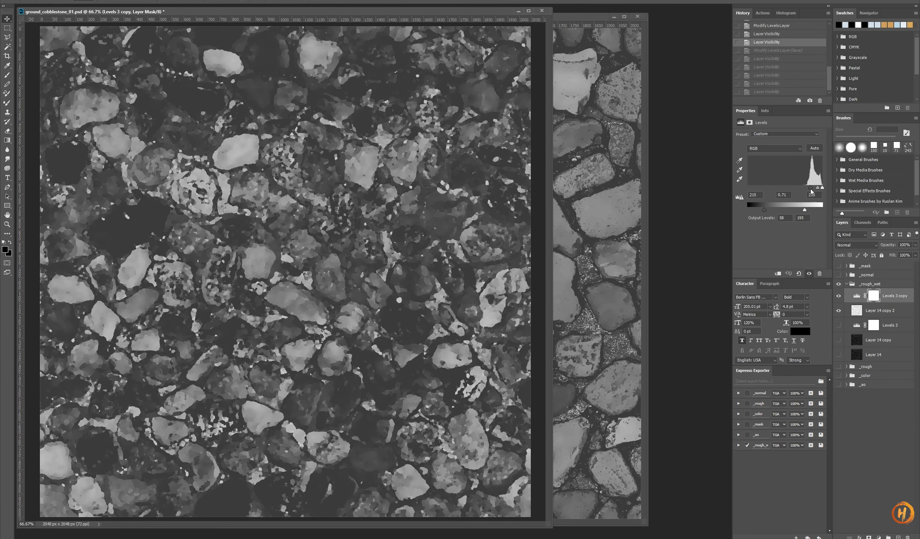
pyautogui.moveTo(811, 191); pyautogui.dragTo(810, 192)
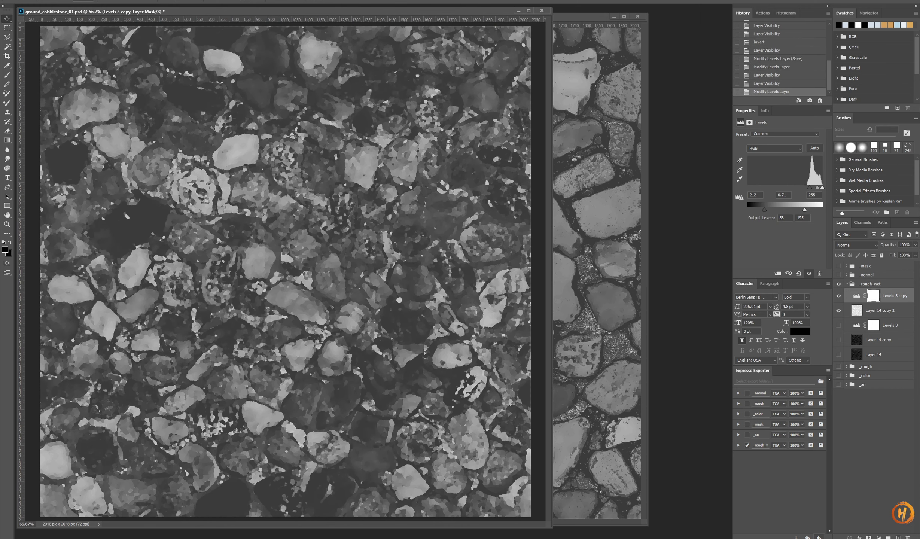
pyautogui.click(819, 538)
# Set the Levels 3 copy white input to 59 in ground_cobblestone_02.psd, save it and export the wet roughness texture
pyautogui.click(605, 330)
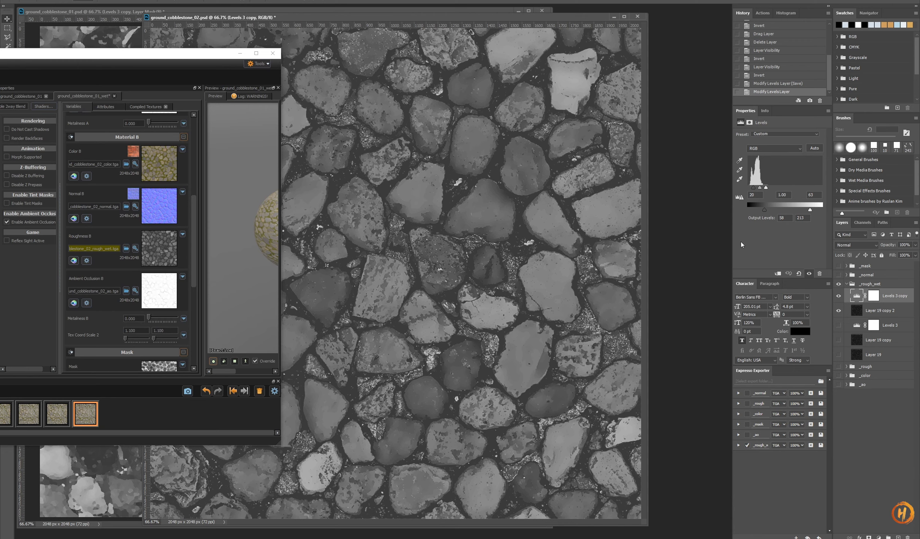
pyautogui.moveTo(767, 192); pyautogui.dragTo(765, 190)
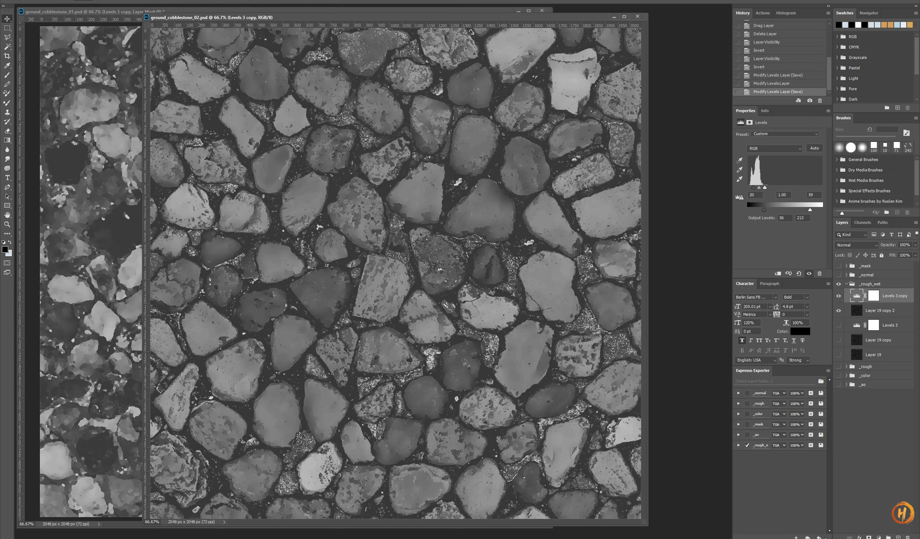
pyautogui.click(819, 537)
# Check the Porto night alley reference photo and the Material Editor, then examine the wet cobblestones around the streets and plaza in Hammer
pyautogui.hotkey('alt', 'Tab')
pyautogui.scroll(10, 529, 336)
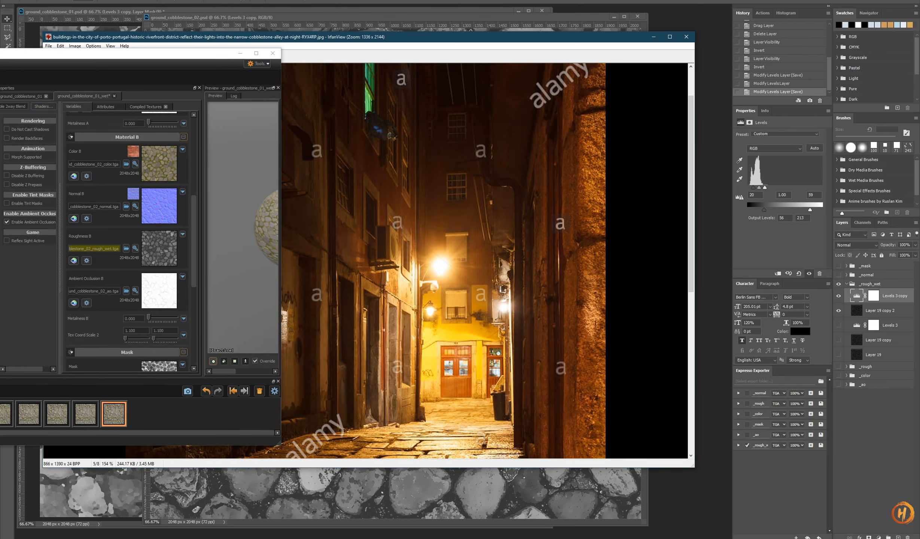
pyautogui.click(109, 56)
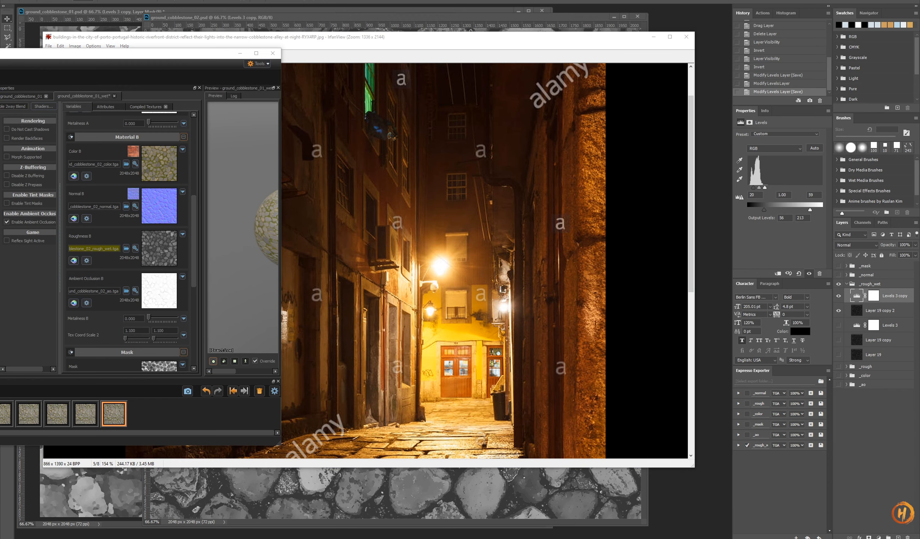
pyautogui.hotkey('alt', 'Tab')
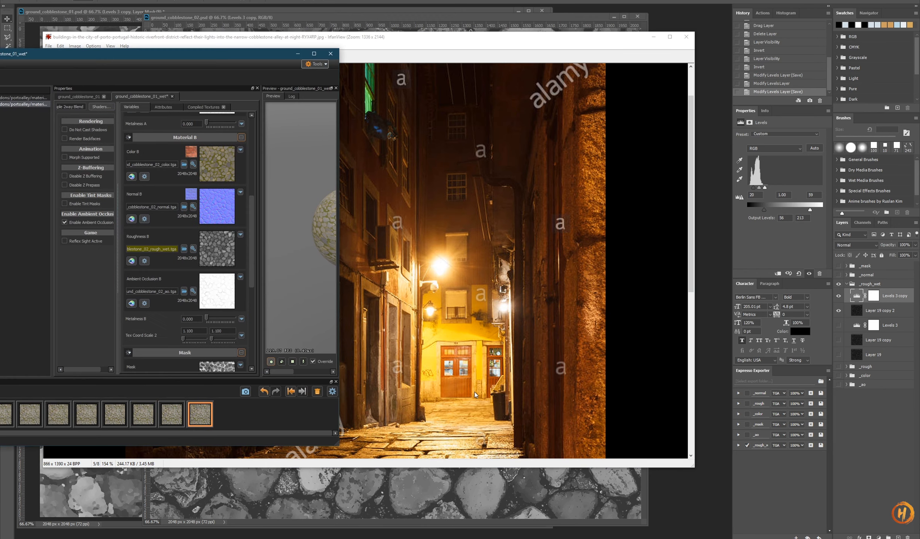
pyautogui.moveTo(150, 57); pyautogui.dragTo(266, 60)
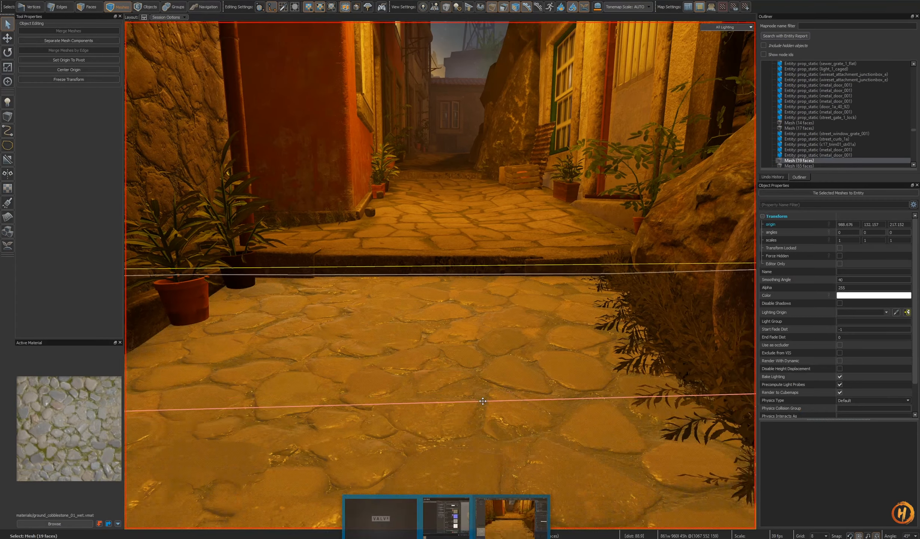
pyautogui.press('w')
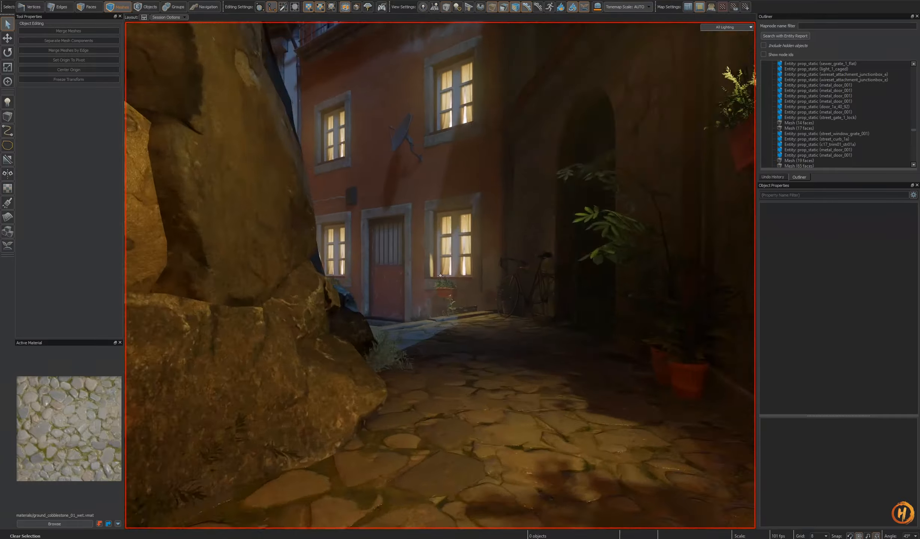
pyautogui.press('w')
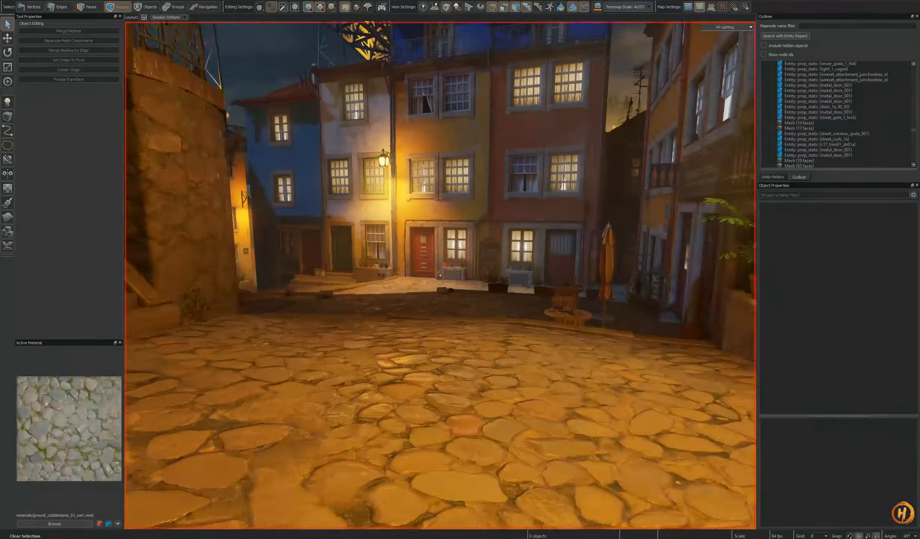
pyautogui.press('w')
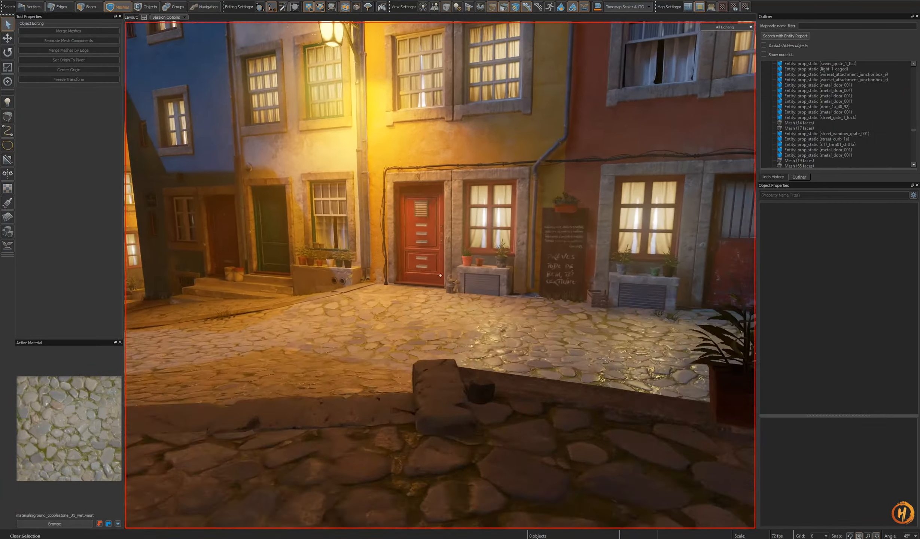
pyautogui.press('w')
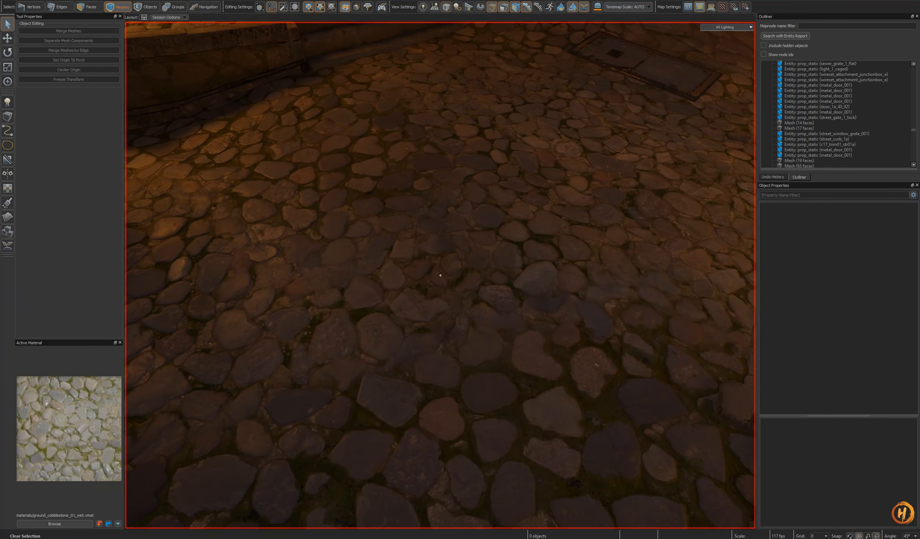
pyautogui.press('w')
# Isolate the large plaza ground mesh by hiding everything else and display the viewport in Fullbright
pyautogui.click(506, 291)
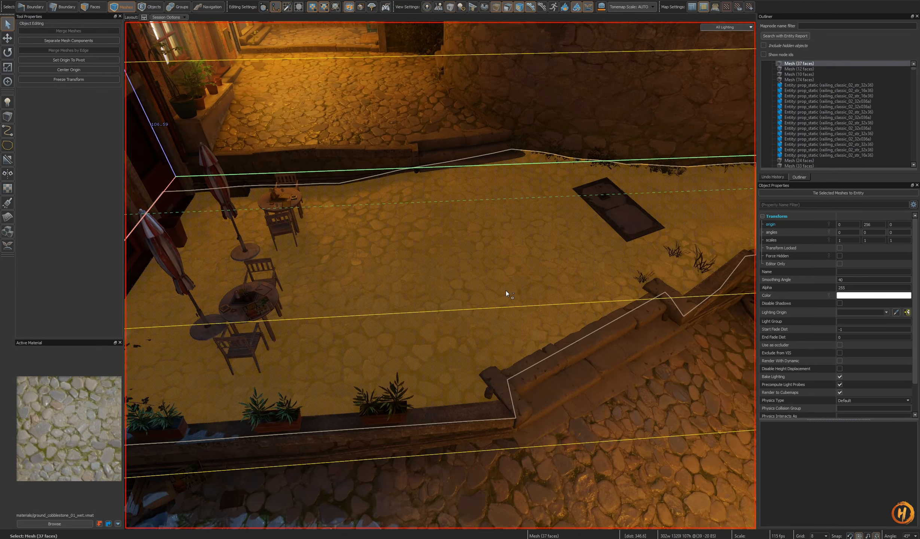
pyautogui.hotkey('shift', 'h')
pyautogui.press('Escape')
pyautogui.press('w')
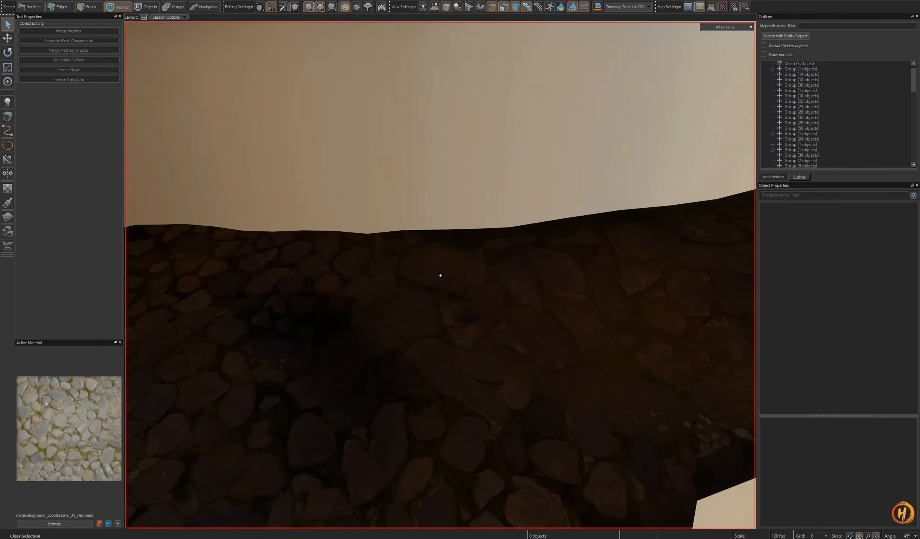
pyautogui.press('F2')
pyautogui.press('s')
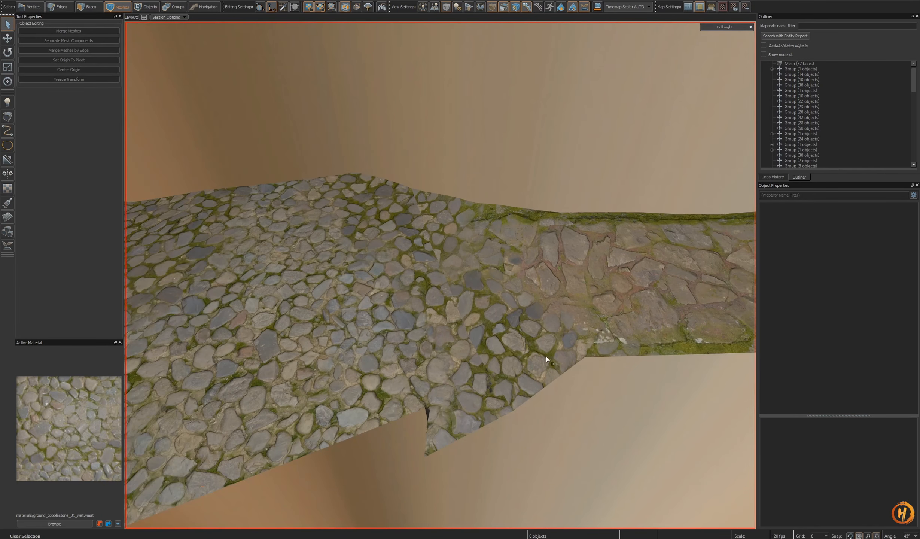
# Select the plaza's cobblestone faces on the isolated ground mesh, leaving out the adjoining narrow section
pyautogui.moveTo(546, 357); pyautogui.dragTo(462, 299, button='right')
pyautogui.press('a')
pyautogui.press('d')
pyautogui.press('s')
pyautogui.press('3')
pyautogui.moveTo(476, 323)
pyautogui.mouseDown()
pyautogui.moveTo(511, 307)
pyautogui.moveTo(312, 330)
pyautogui.moveTo(166, 301)
pyautogui.moveTo(140, 336)
pyautogui.mouseUp()
pyautogui.hotkey('shift', 't')
pyautogui.moveTo(401, 332); pyautogui.dragTo(252, 218, button='right')
pyautogui.press('w')
pyautogui.keyDown('ctrl'); pyautogui.click(169, 221); pyautogui.keyUp('ctrl')
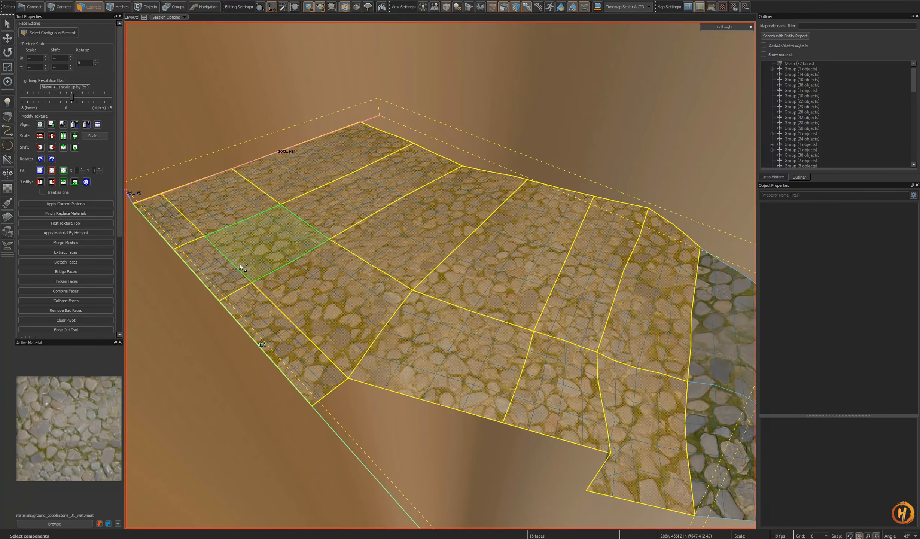
# Realign the texture on the selected plaza faces and rescale it, reducing the Y scale to 0.0625 and the X scale likewise
pyautogui.hotkey('shift', 't')
pyautogui.click(39, 123)
pyautogui.click(75, 136)
pyautogui.click(74, 136)
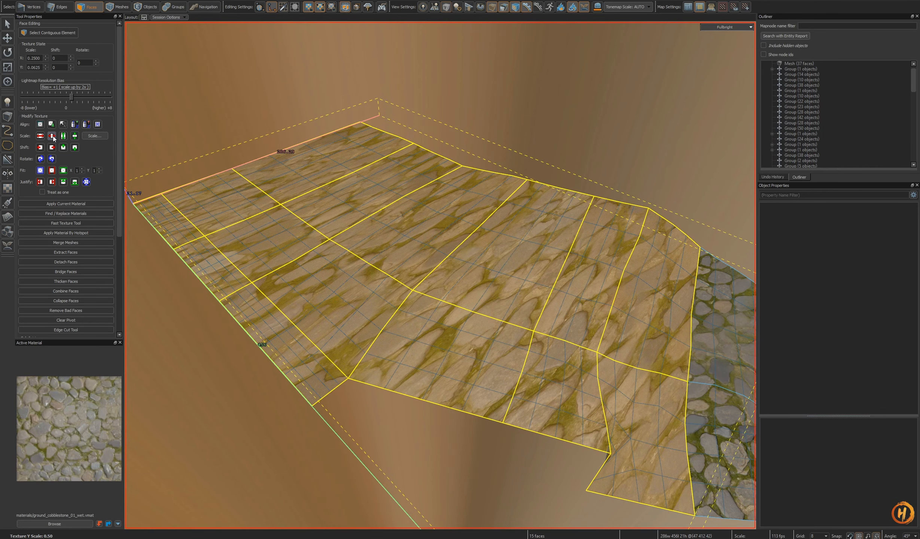
pyautogui.click(51, 136)
pyautogui.click(51, 136)
pyautogui.click(94, 136)
pyautogui.press('Return')
# Clear the selection, unhide the rest of the map, restore the All Lighting view and save porto_night_01.vmap
pyautogui.press('4')
pyautogui.moveTo(417, 315); pyautogui.dragTo(440, 275, button='right')
pyautogui.press('Escape')
pyautogui.press('u')
pyautogui.press('F5')
pyautogui.moveTo(441, 275); pyautogui.dragTo(422, 365, button='right')
pyautogui.hotkey('ctrl', 's')
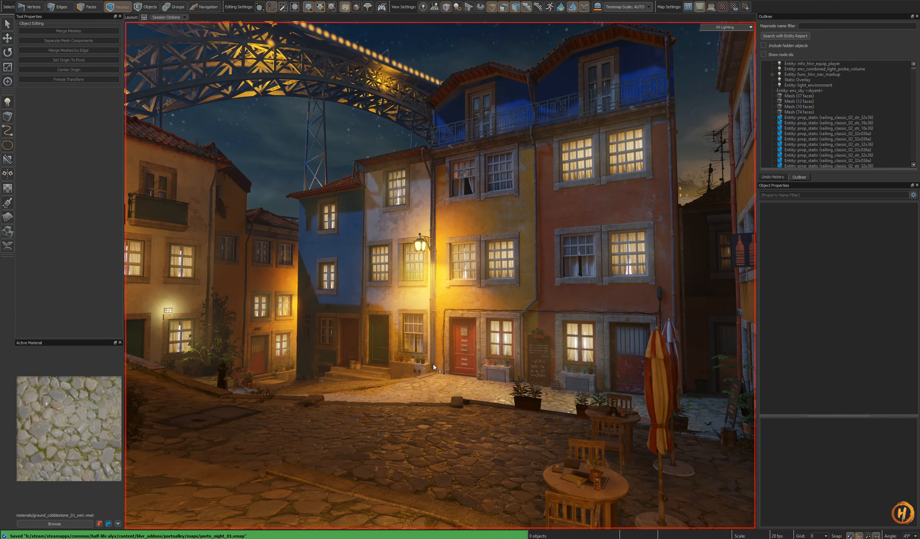
# Compare the wet plaza cobblestones under the street lamp with the night alley reference photo
pyautogui.moveTo(479, 370); pyautogui.dragTo(441, 275, button='right')
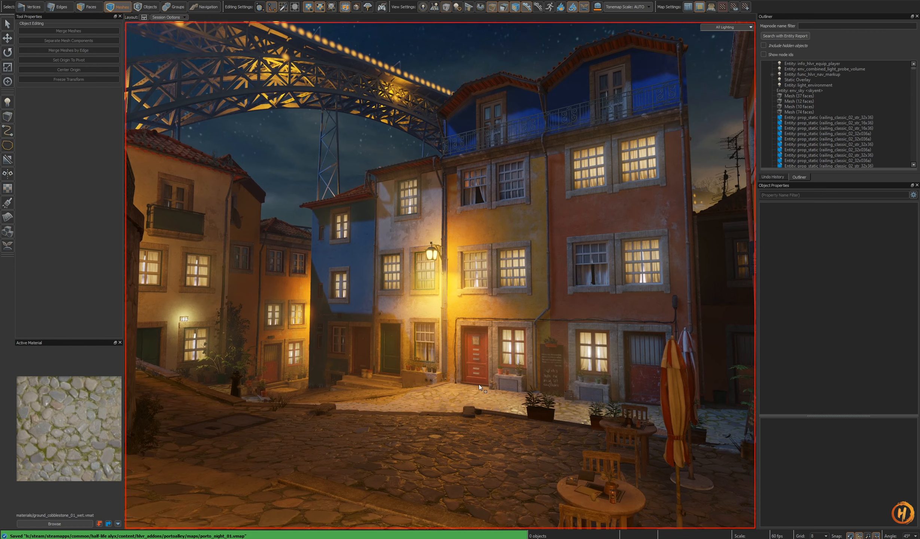
pyautogui.hotkey('alt', 'Tab')
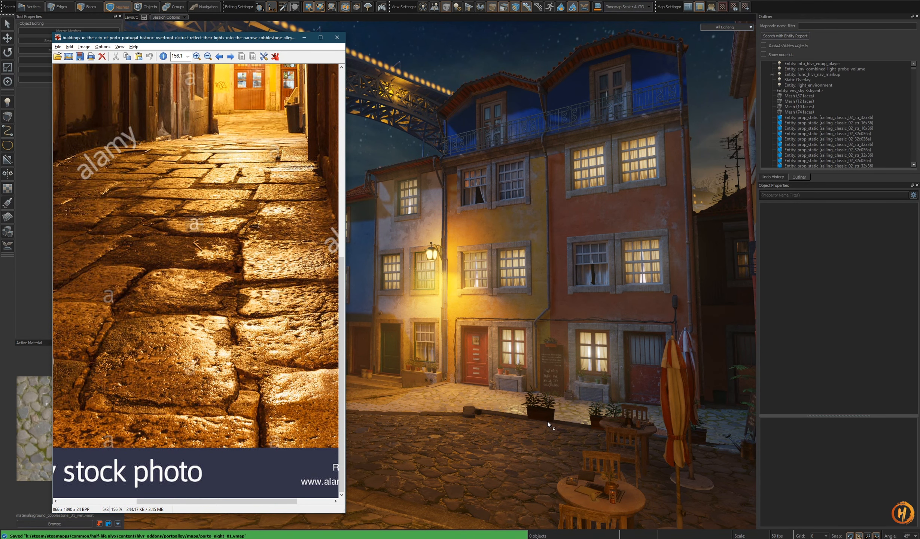
pyautogui.moveTo(519, 429); pyautogui.dragTo(440, 276, button='right')
pyautogui.press('w')
pyautogui.press('s')
pyautogui.hotkey('alt', 'Tab')
pyautogui.hotkey('alt', 'Tab')
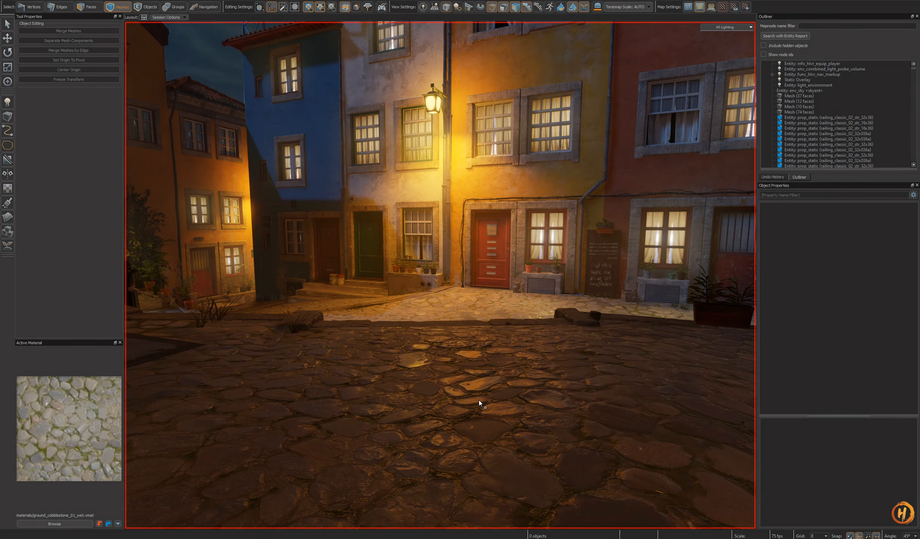
pyautogui.click(479, 400)
# Switch to Photoshop, close ground_cobblestone_02.psd and return to Hammer
pyautogui.hotkey('alt', 'Tab')
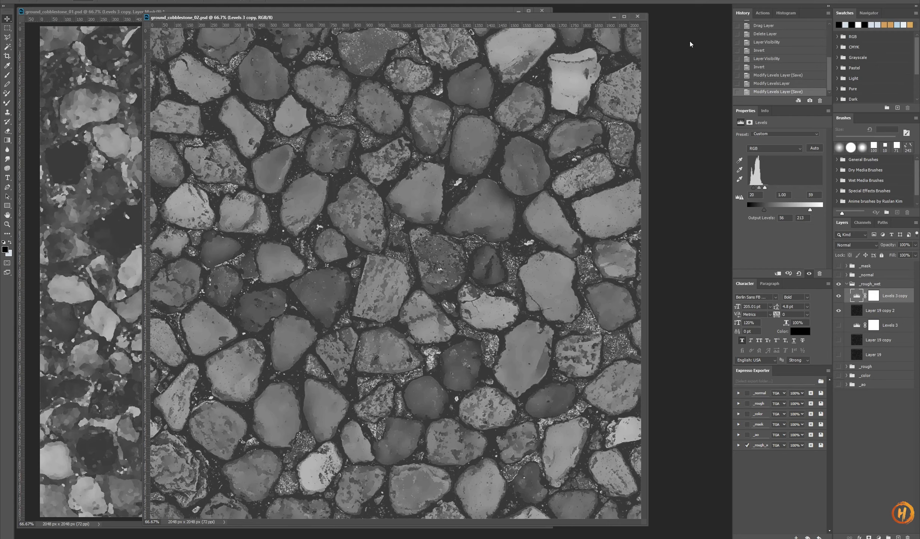
pyautogui.click(638, 16)
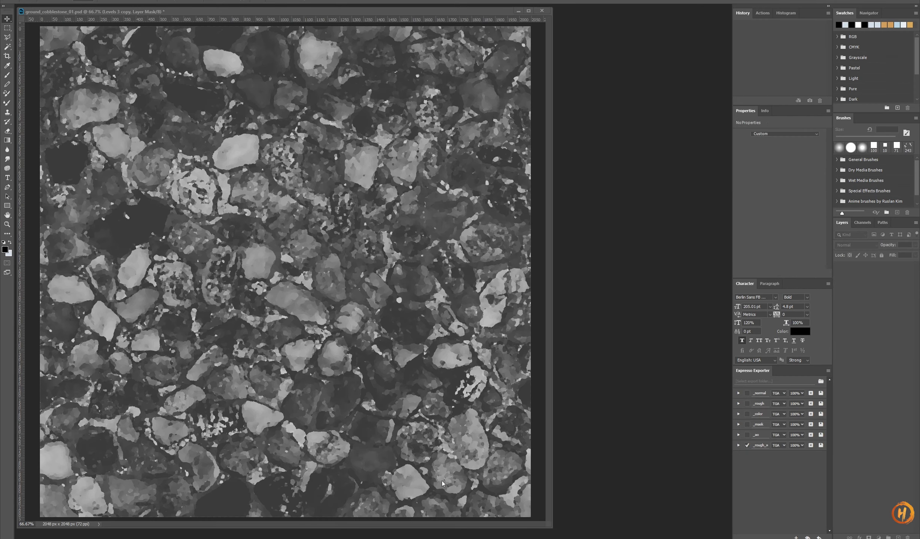
pyautogui.hotkey('alt', 'Tab')
# Quick-hide the street lamp prefab above the steps and restore it to compare its effect on the wet cobblestones
pyautogui.moveTo(440, 262); pyautogui.dragTo(440, 276, button='right')
pyautogui.press('w')
pyautogui.click(419, 60)
pyautogui.press('h')
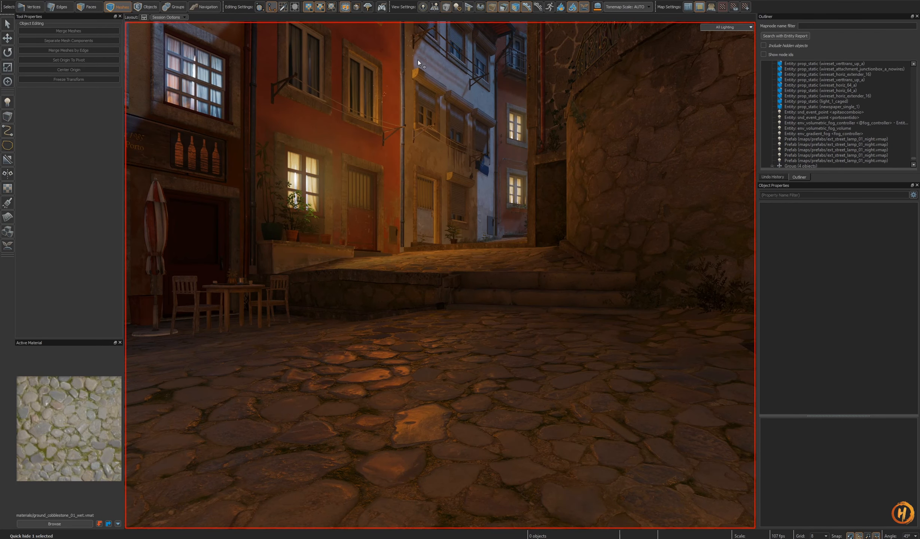
pyautogui.hotkey('ctrl', 'z')
pyautogui.hotkey('ctrl', 'y')
pyautogui.hotkey('ctrl', 'z')
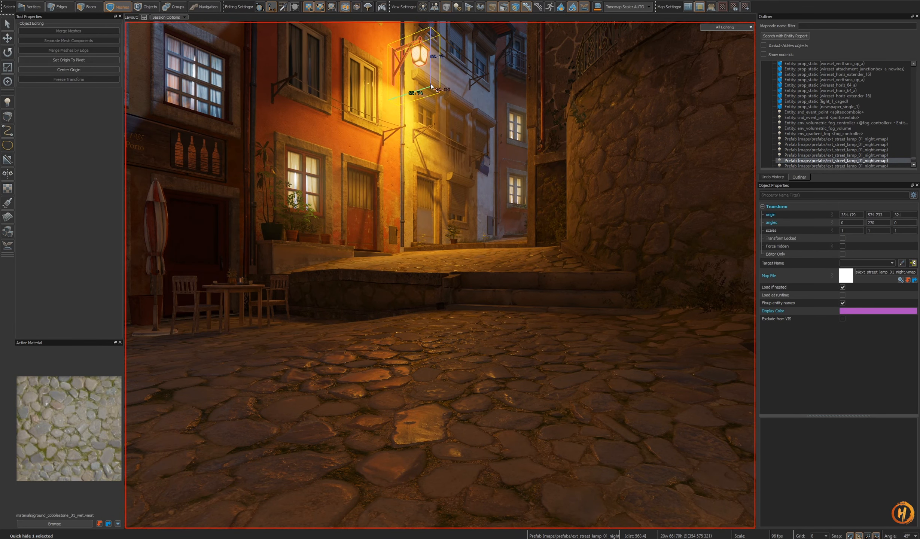
# Open the ext_street_lamp_01_night prefab in place, select its light_spot entity, and hide and restore that light
pyautogui.doubleClick(418, 60)
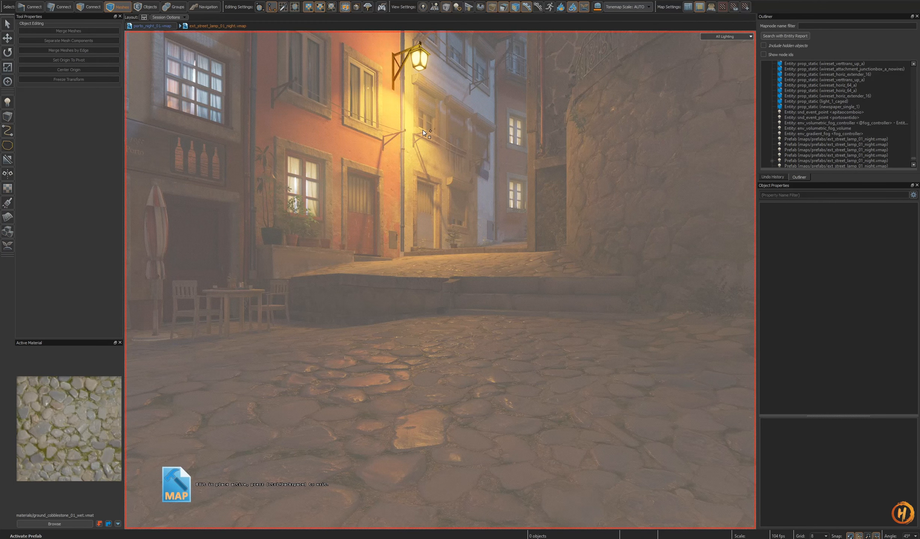
pyautogui.click(420, 77)
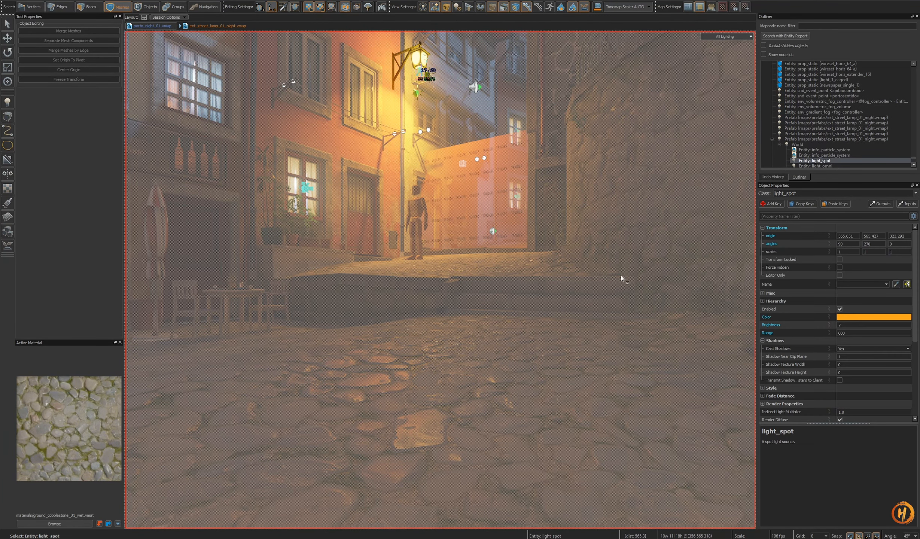
pyautogui.press('h')
pyautogui.hotkey('ctrl', 'z')
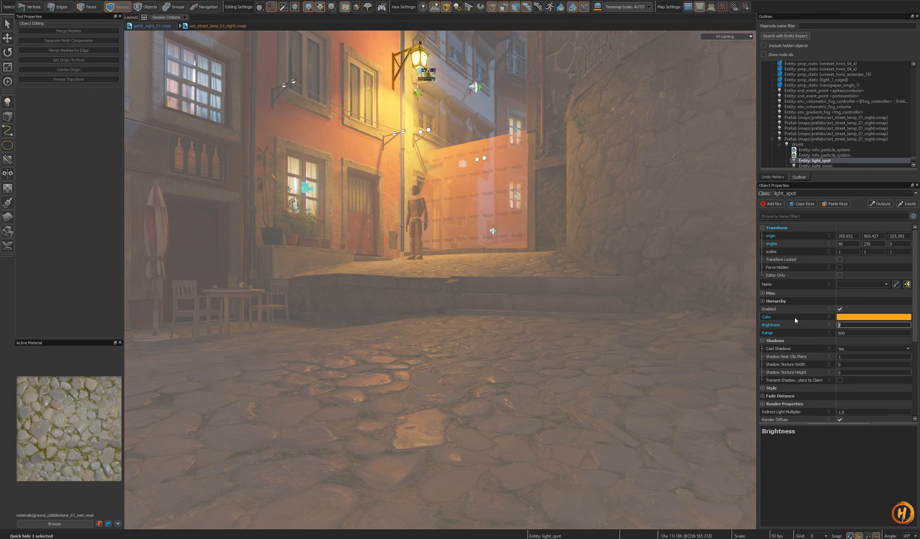
# Try a brightness of 50 on the street lamp's light_spot and undo it
pyautogui.write('50')
pyautogui.press('Return')
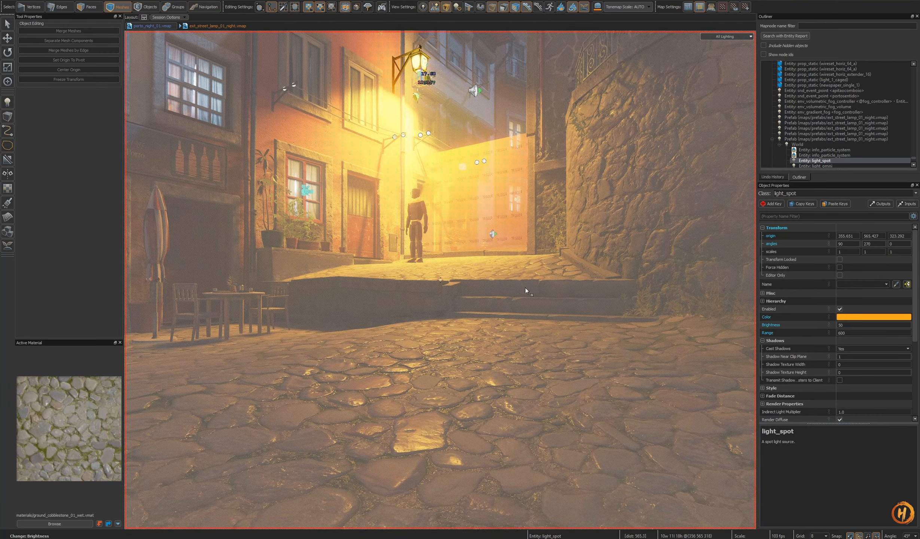
pyautogui.hotkey('ctrl', 'z')
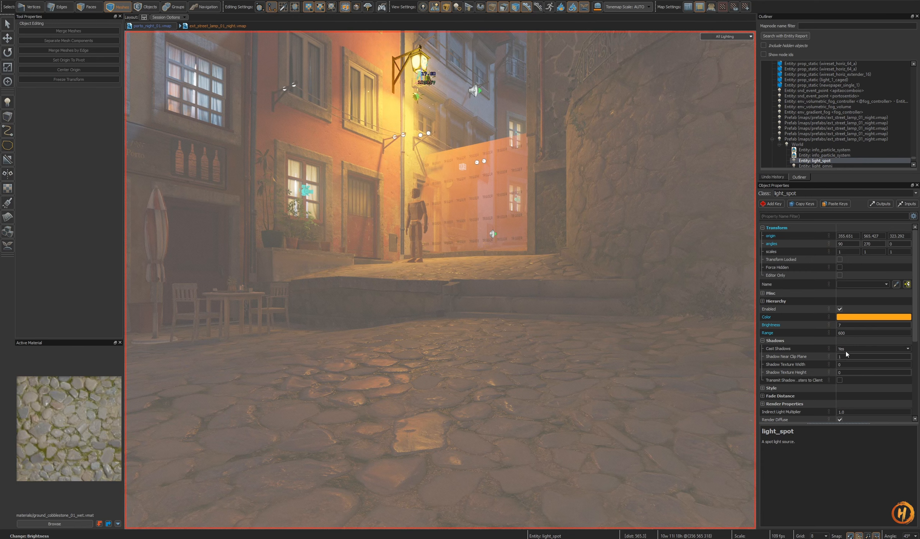
# Set the range of the street lamp's light_spot to 1000 and exit the prefab
pyautogui.write('0')
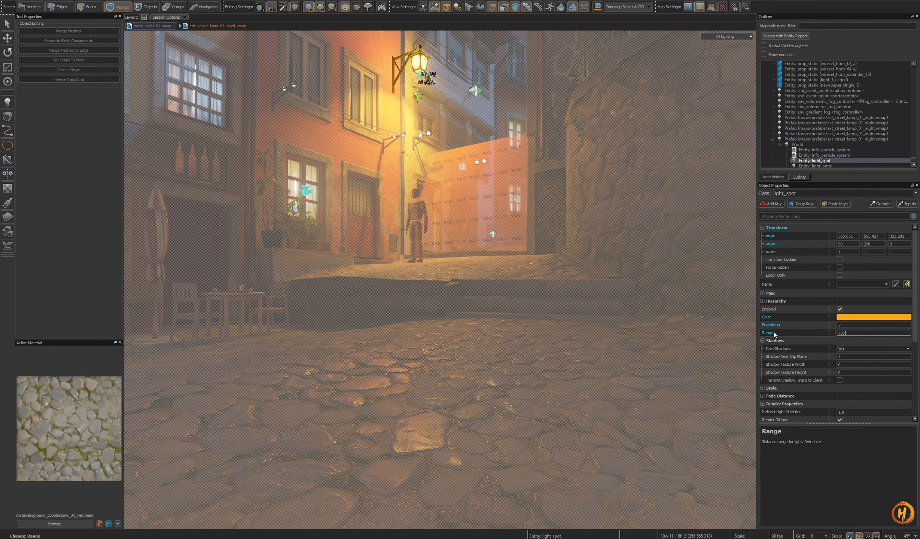
pyautogui.write('1000')
pyautogui.press('Return')
pyautogui.moveTo(420, 280); pyautogui.dragTo(453, 280, button='right')
pyautogui.press('Escape')
pyautogui.press('Escape')
# Inspect the wet cobblestones before the red door and select the Window_Spots light_spot at the window beside it
pyautogui.moveTo(476, 338); pyautogui.dragTo(440, 275, button='right')
pyautogui.press('s')
pyautogui.press('w')
pyautogui.press('w')
pyautogui.press('w')
pyautogui.click(354, 204)
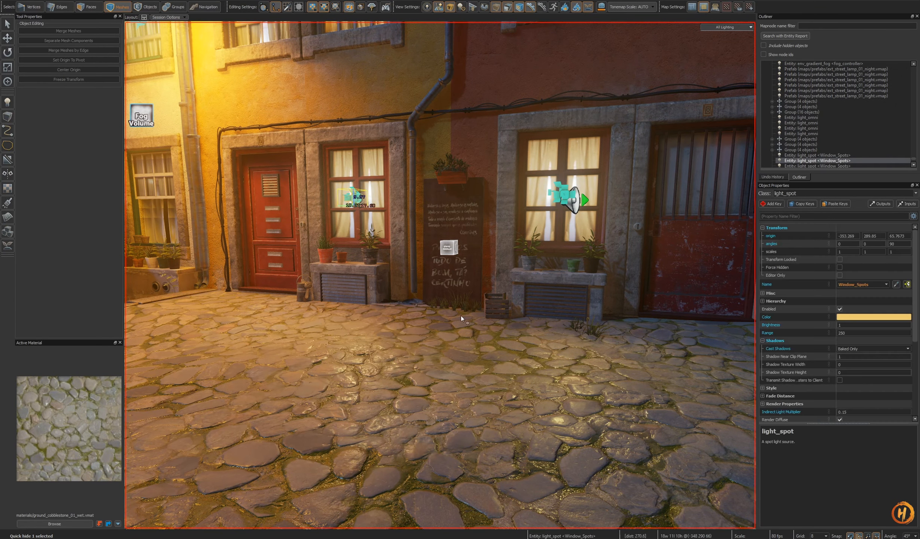
# Add the neighbouring window's Window_Spots light to the selection, change both lights' brightness, deselect them and save the map
pyautogui.keyDown('ctrl'); pyautogui.click(565, 197); pyautogui.keyUp('ctrl')
pyautogui.press('h')
pyautogui.hotkey('ctrl', 'z')
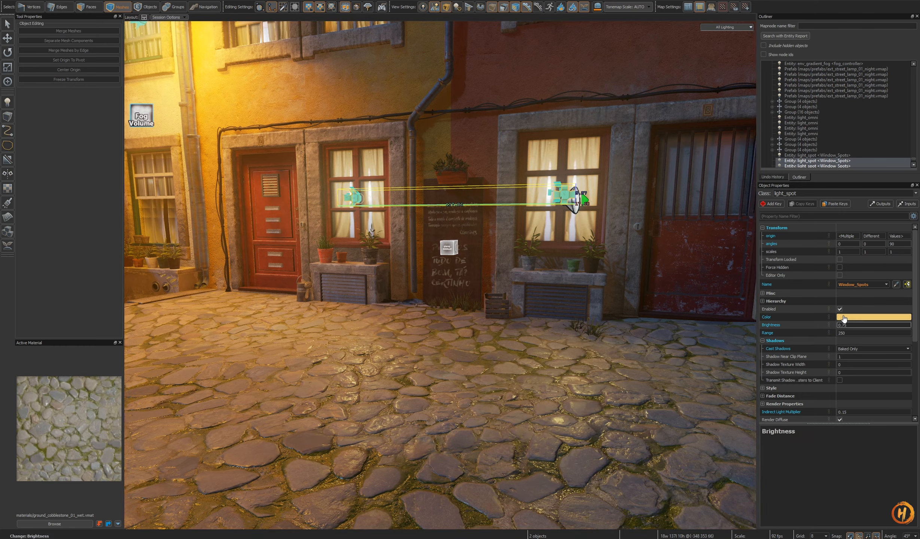
pyautogui.scroll(-2, 802, 391)
pyautogui.moveTo(440, 275); pyautogui.dragTo(440, 275, button='right')
pyautogui.press('Escape')
pyautogui.press('s')
pyautogui.hotkey('ctrl', 's')
pyautogui.hotkey('ctrl', 's')
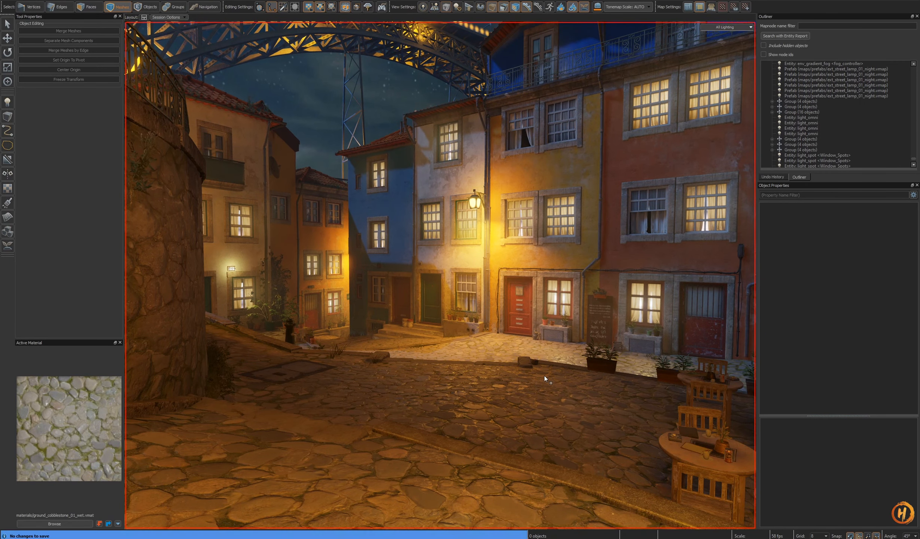
# Select the light by the stairway, then hide and restore it to judge its effect
pyautogui.press('w')
pyautogui.moveTo(544, 376); pyautogui.dragTo(441, 275, button='right')
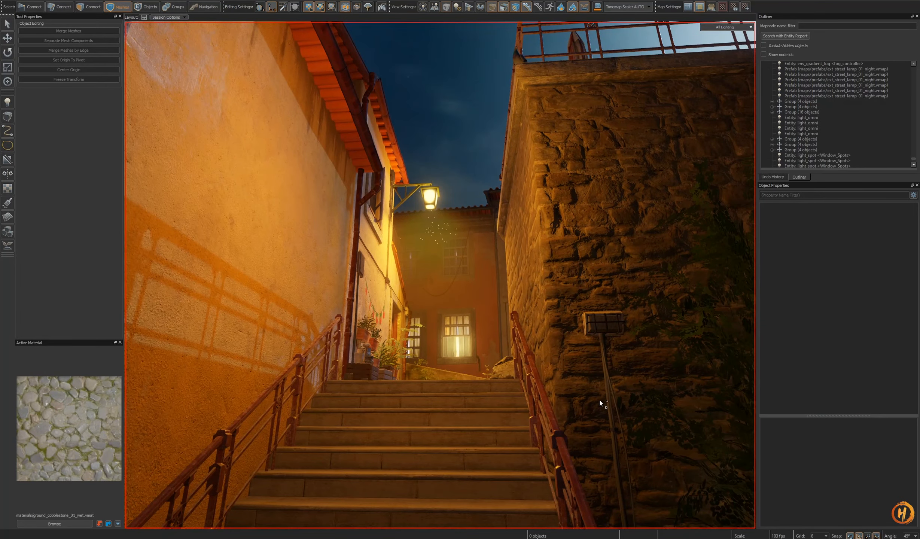
pyautogui.click(476, 276)
pyautogui.click(413, 176)
pyautogui.press('h')
pyautogui.moveTo(413, 176); pyautogui.dragTo(414, 175, button='right')
pyautogui.hotkey('ctrl', 'z')
# Reposition the light_omni beside the stairway railing, deselect it and save the map
pyautogui.press('t')
pyautogui.moveTo(438, 227); pyautogui.dragTo(438, 227, button='right')
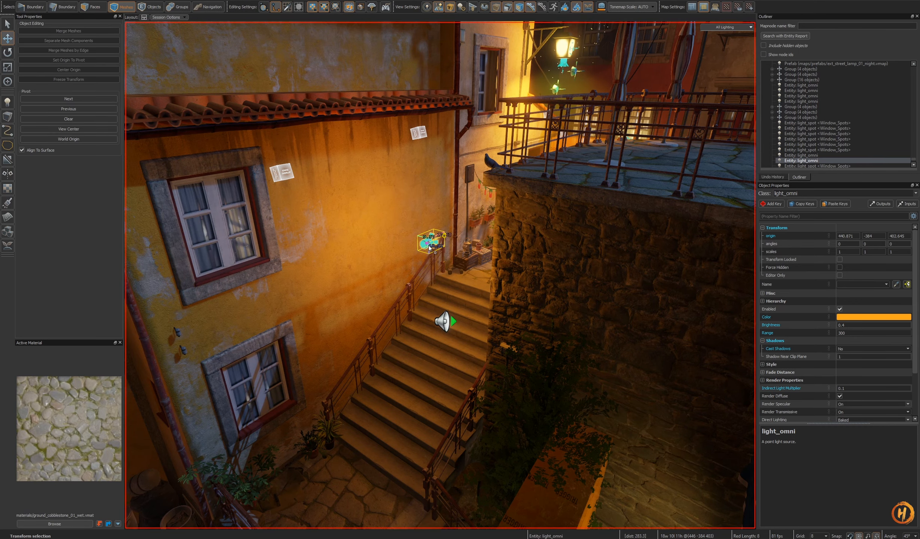
pyautogui.click(496, 368)
pyautogui.press('Escape')
pyautogui.moveTo(497, 368); pyautogui.dragTo(440, 275, button='right')
pyautogui.moveTo(510, 332); pyautogui.dragTo(440, 275, button='right')
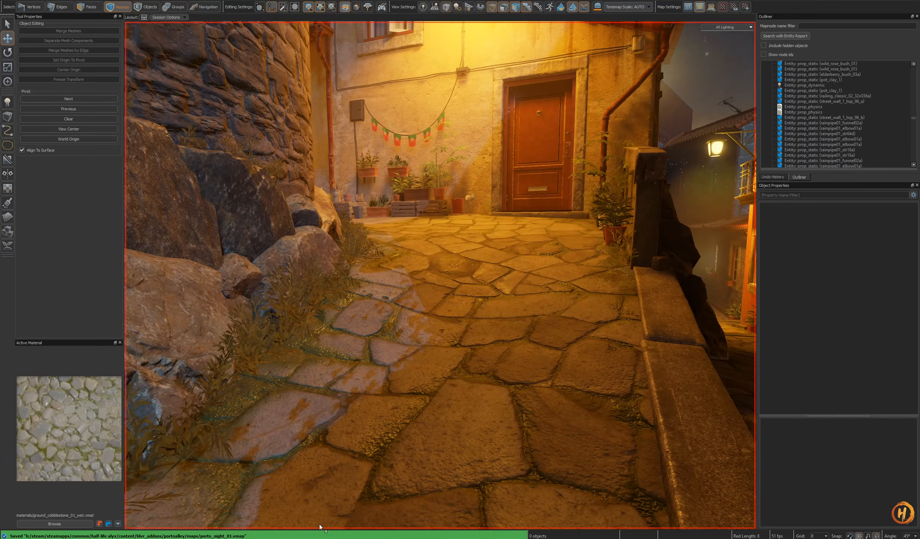
# Open the alley paving's ground_cobblestone_04 material in the Material Editor and save a copy as ground_cobblestone_04_wet.vmat
pyautogui.keyDown('shift'); pyautogui.rightClick(448, 361); pyautogui.keyUp('shift')
pyautogui.rightClick(85, 426)
pyautogui.click(92, 430)
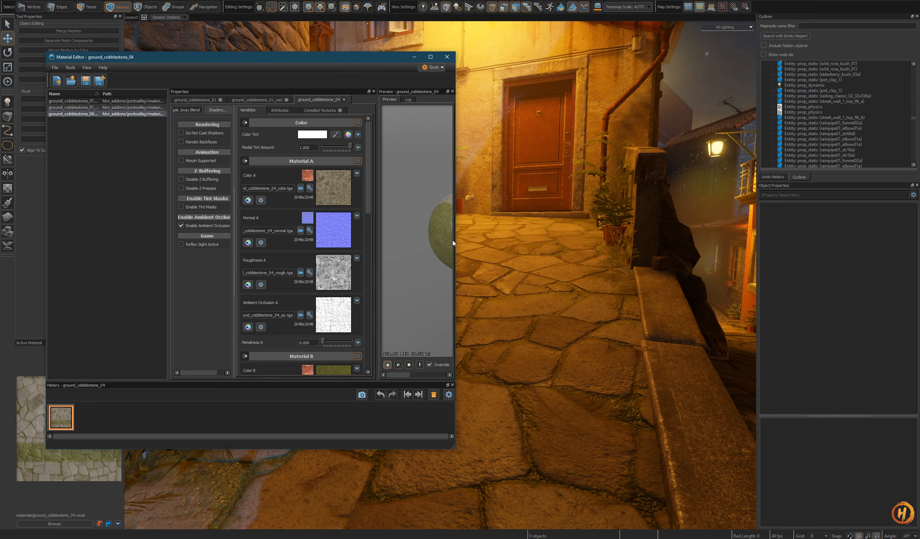
pyautogui.moveTo(454, 240)
pyautogui.mouseDown()
pyautogui.moveTo(470, 244)
pyautogui.moveTo(439, 245)
pyautogui.mouseUp()
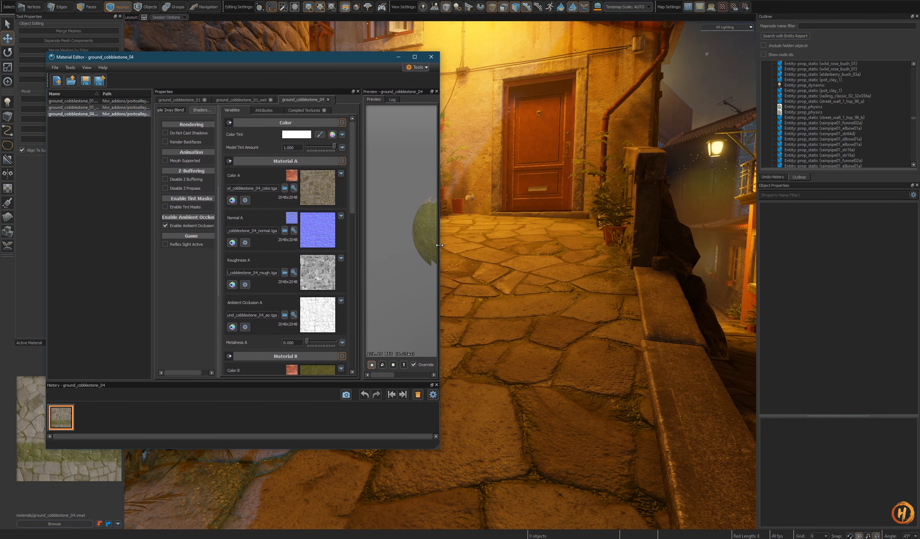
pyautogui.rightClick(90, 114)
pyautogui.click(117, 149)
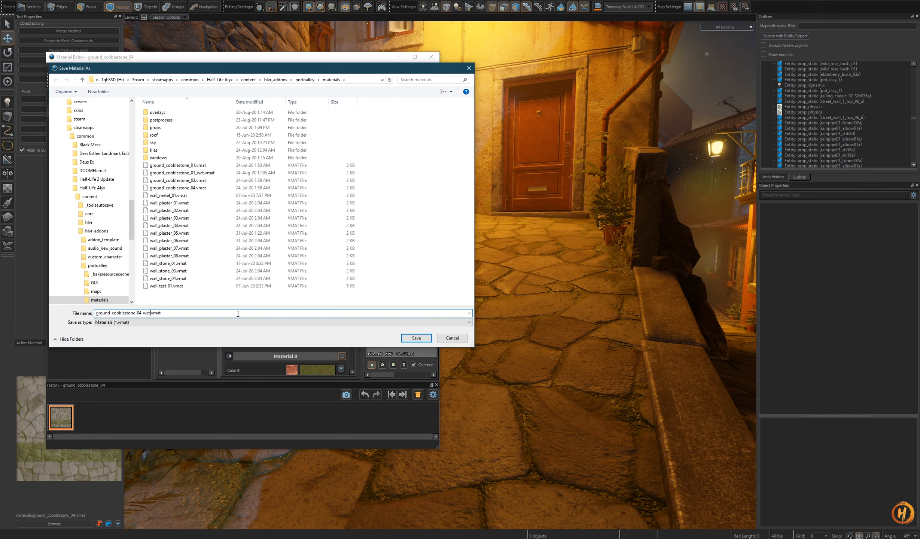
pyautogui.click(417, 338)
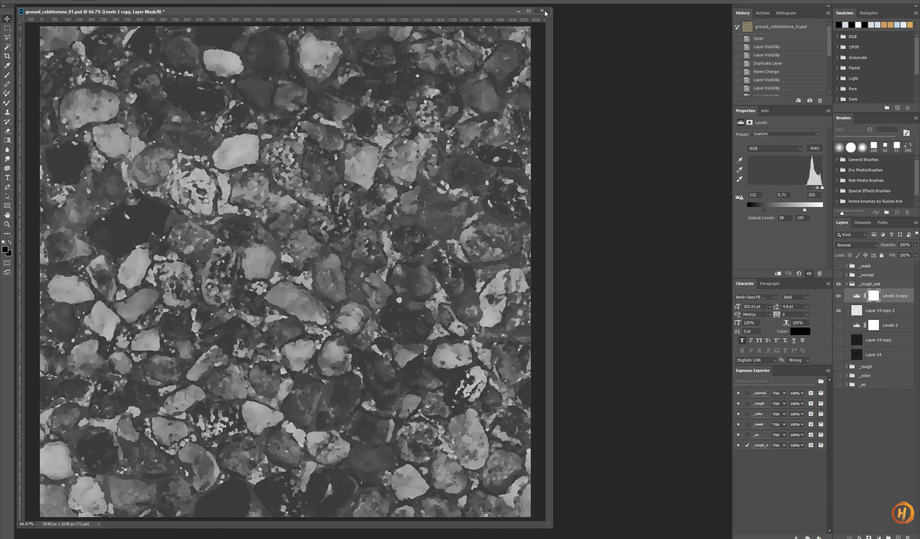
# Switch to Photoshop, close ground_cobblestone_01.psd and open ground_cobblestone_04.psd
pyautogui.click(542, 10)
pyautogui.click(426, 186)
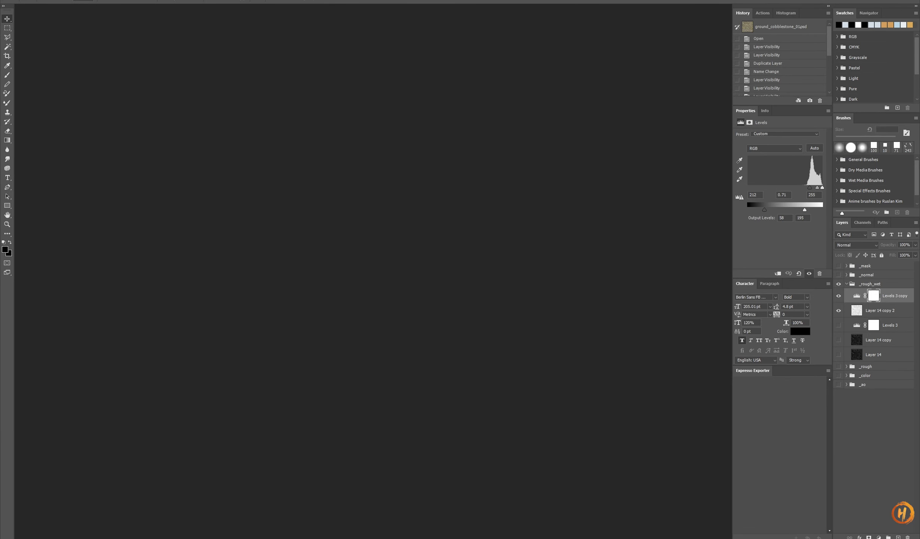
pyautogui.hotkey('alt', 'Tab')
pyautogui.doubleClick(571, 299)
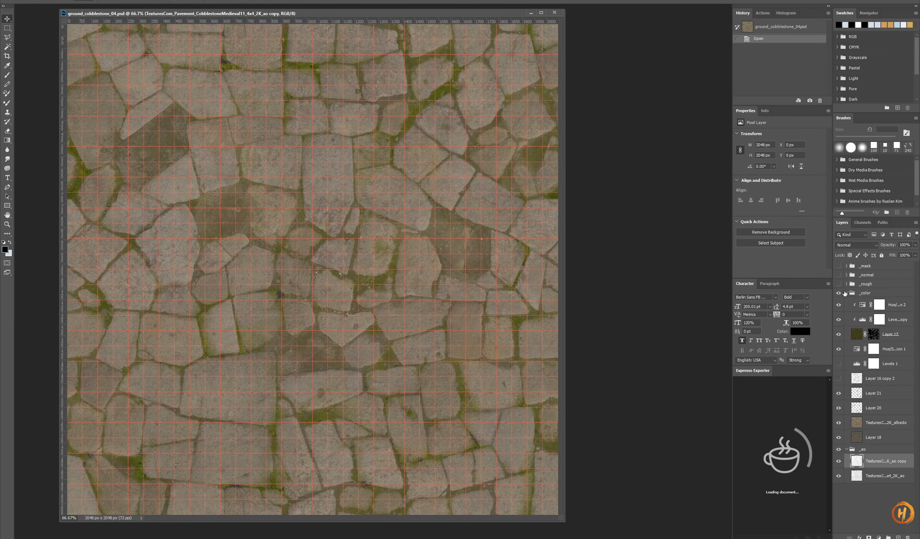
# Collapse the _color and _ao groups and leave only the _rough group visible
pyautogui.click(847, 293)
pyautogui.click(839, 293)
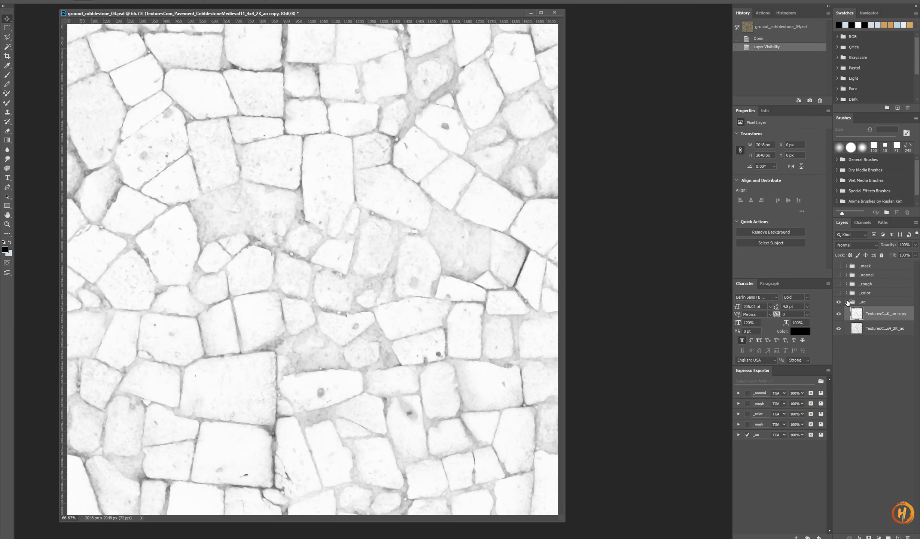
pyautogui.click(847, 301)
pyautogui.click(839, 284)
pyautogui.click(838, 301)
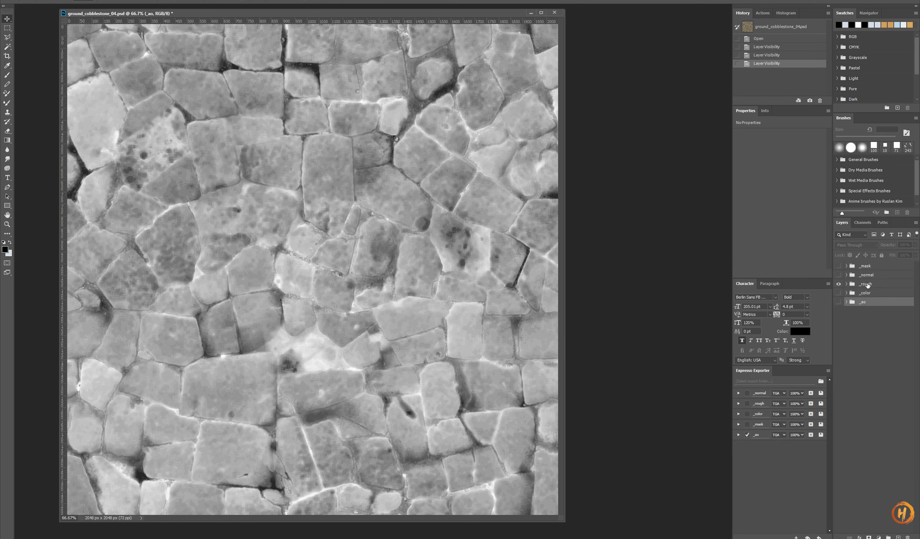
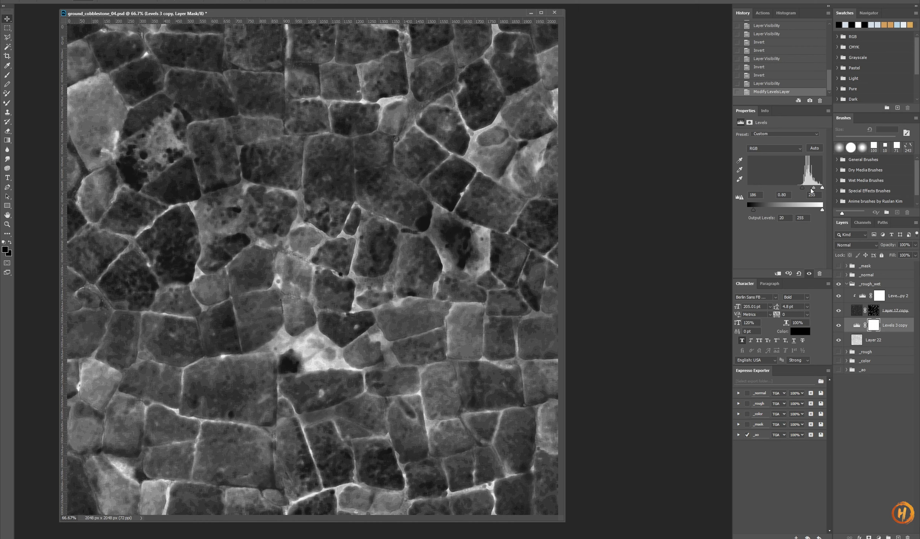
# Adjust the Levels 3 copy layer in the _rough_wet group to midtone 0.85 and output levels 28 to 238
pyautogui.moveTo(813, 191); pyautogui.dragTo(819, 212)
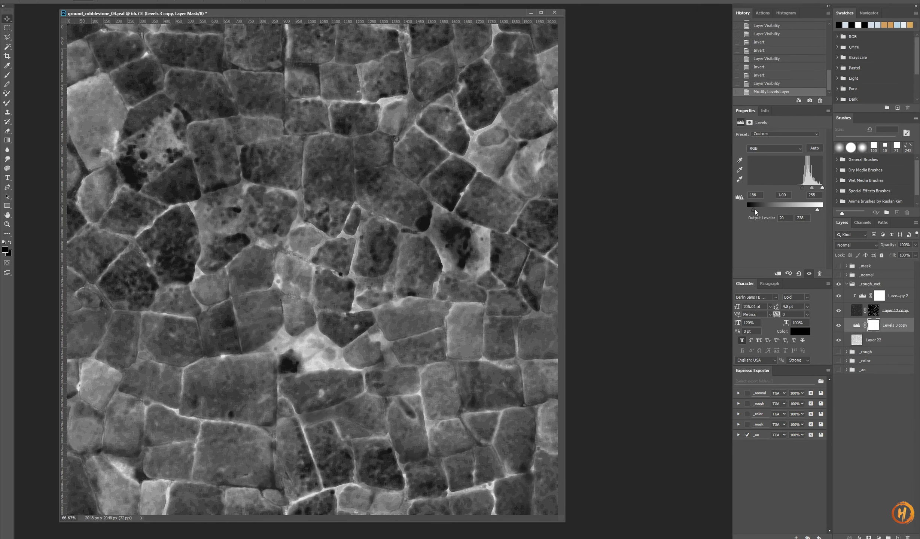
pyautogui.moveTo(754, 210); pyautogui.dragTo(756, 210)
pyautogui.moveTo(811, 187); pyautogui.dragTo(815, 188)
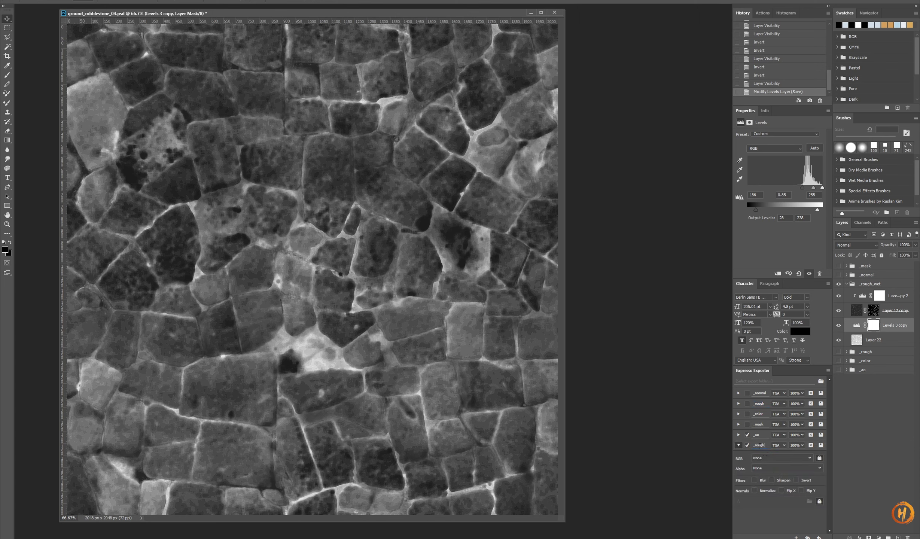
# Set the _rough_wet export's RGB source to the _rough_wet group, enable only that export and run it
pyautogui.click(762, 459)
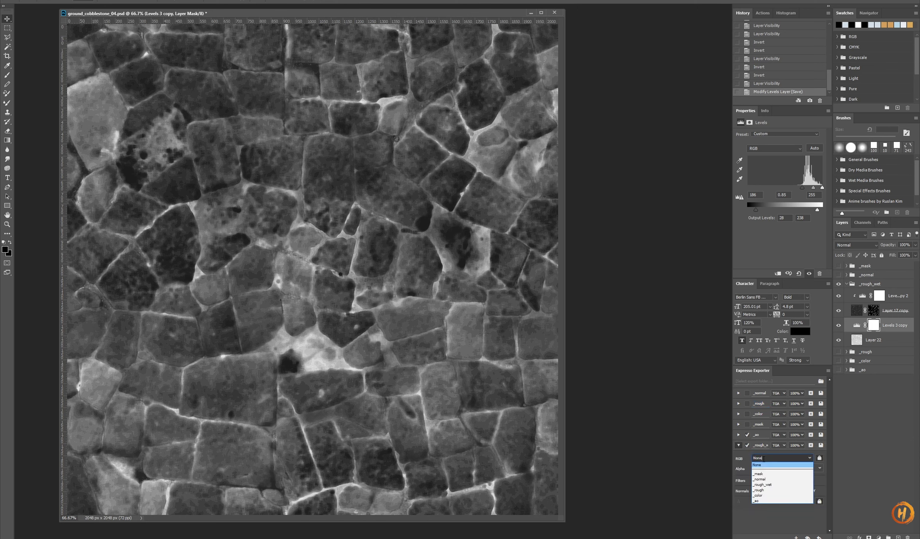
pyautogui.click(771, 486)
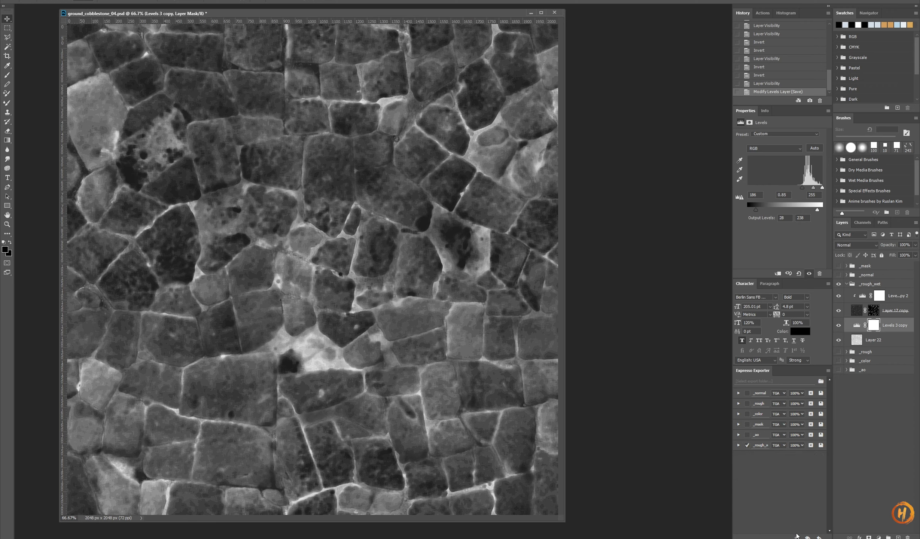
pyautogui.click(819, 537)
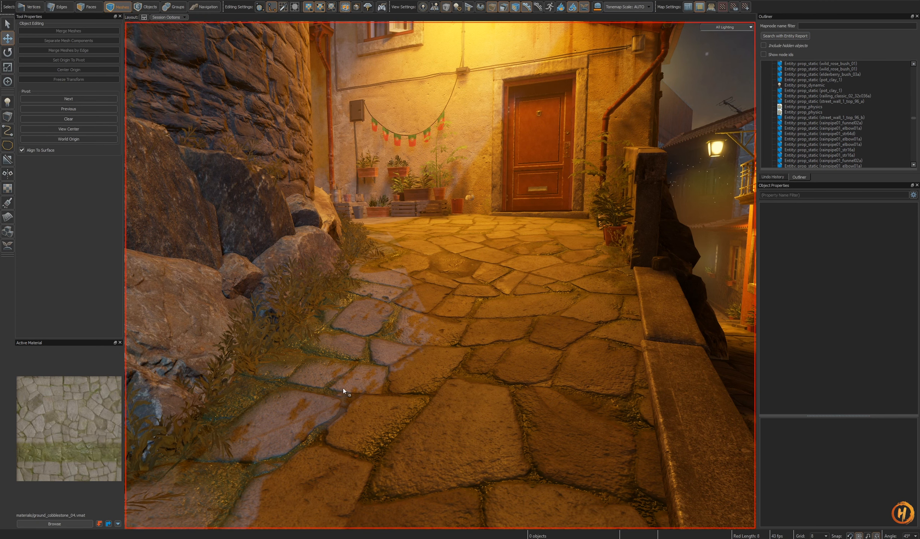
# Assign ground_cobblestone_04_rough_wet.tga as Roughness A of the ground_cobblestone_04_wet material in Hammer's Material Editor and save it
pyautogui.rightClick(66, 429)
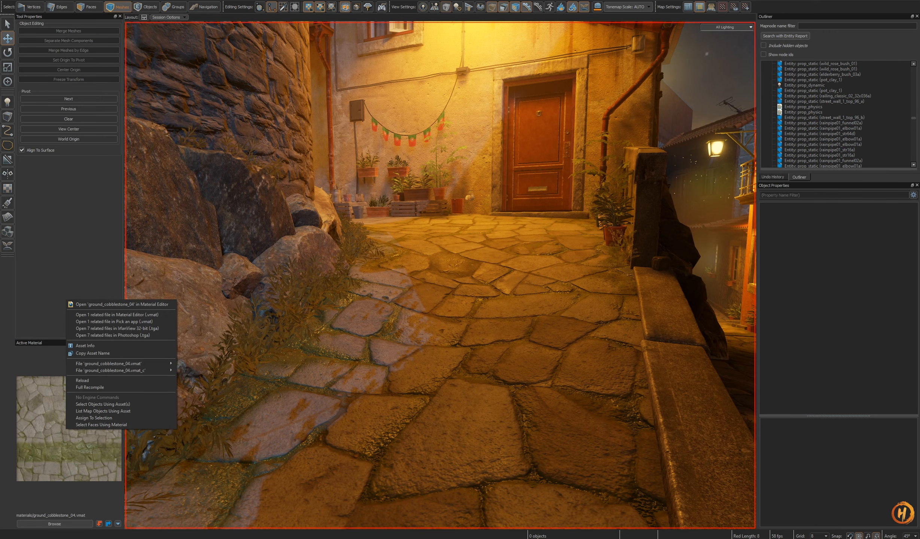
pyautogui.click(122, 304)
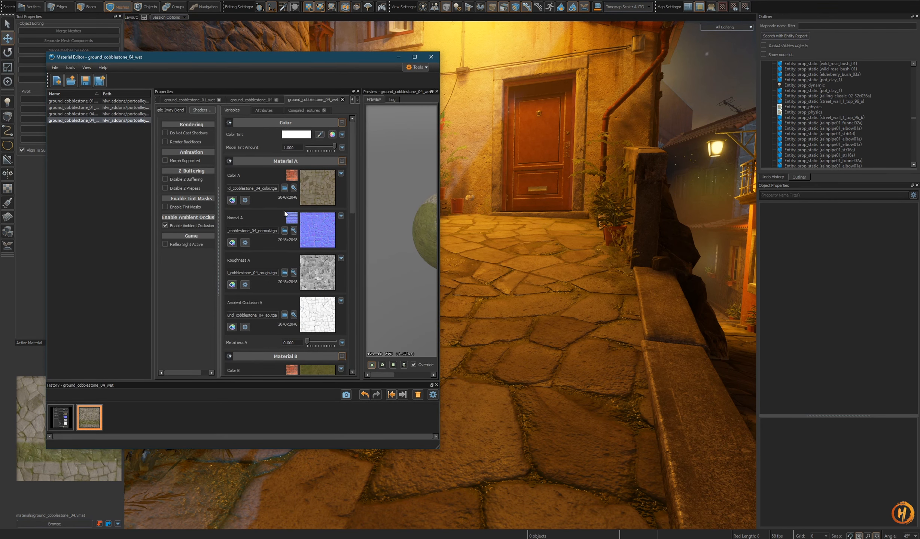
pyautogui.click(285, 273)
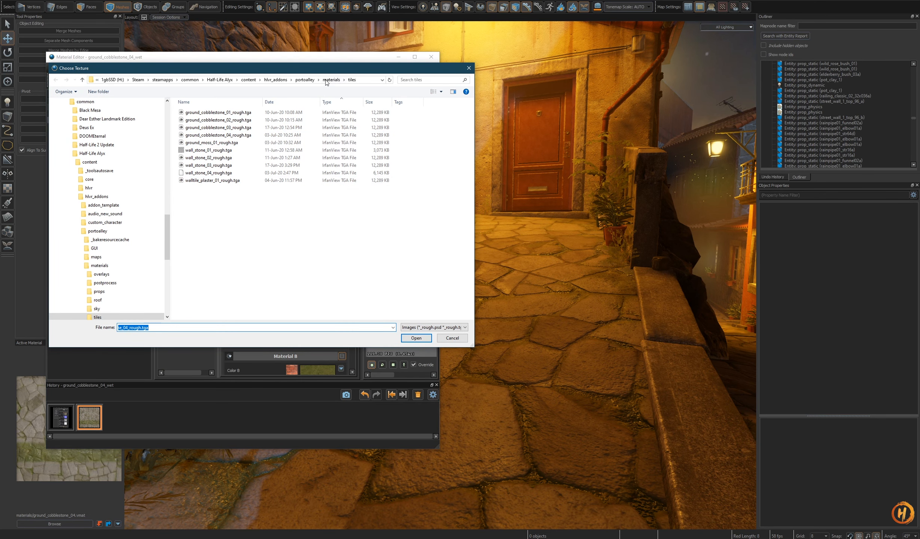
pyautogui.click(432, 328)
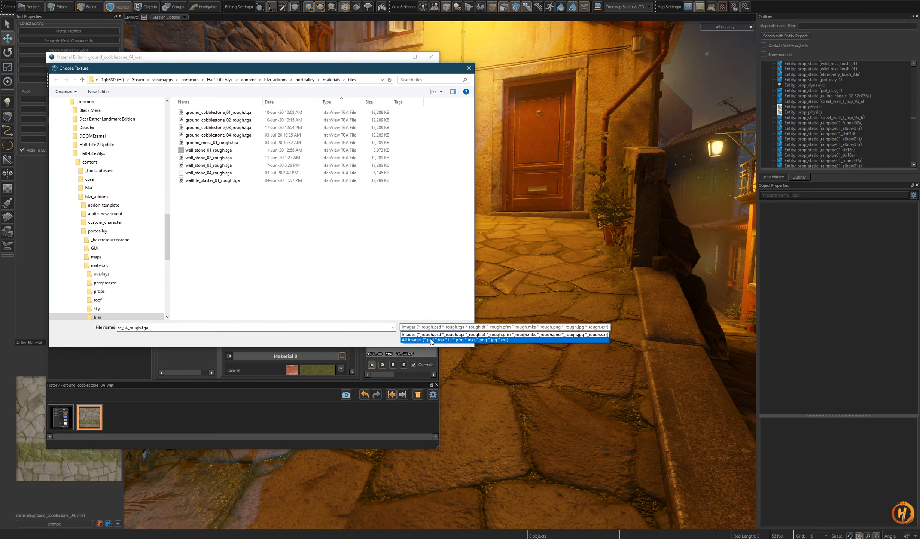
pyautogui.click(431, 342)
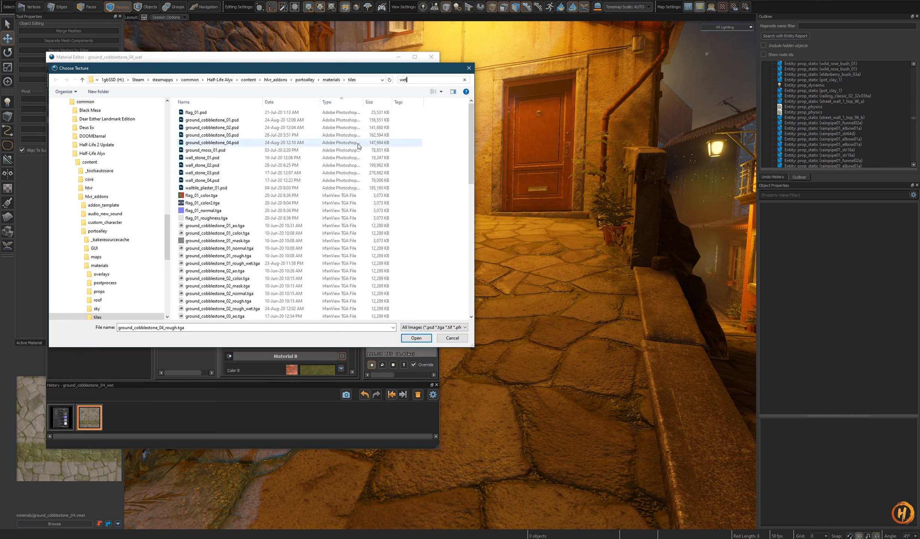
pyautogui.click(223, 134)
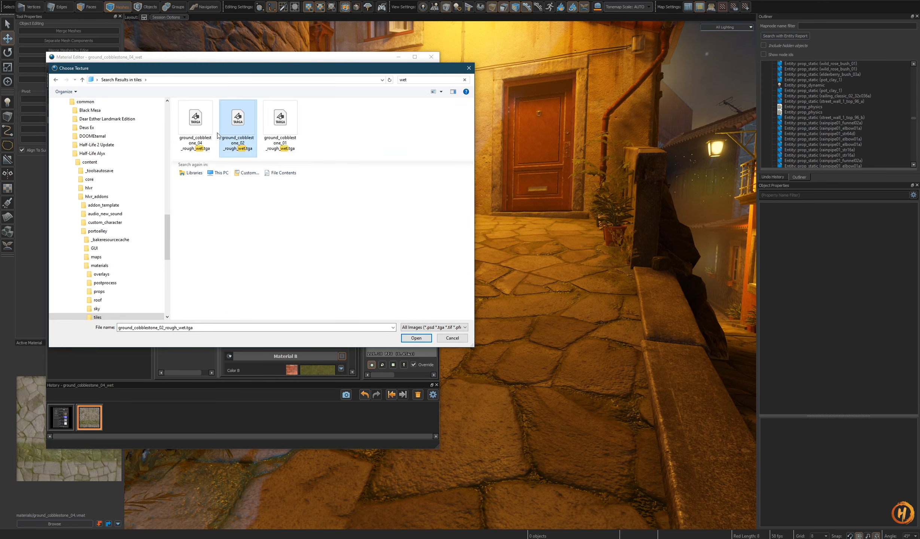
pyautogui.click(414, 338)
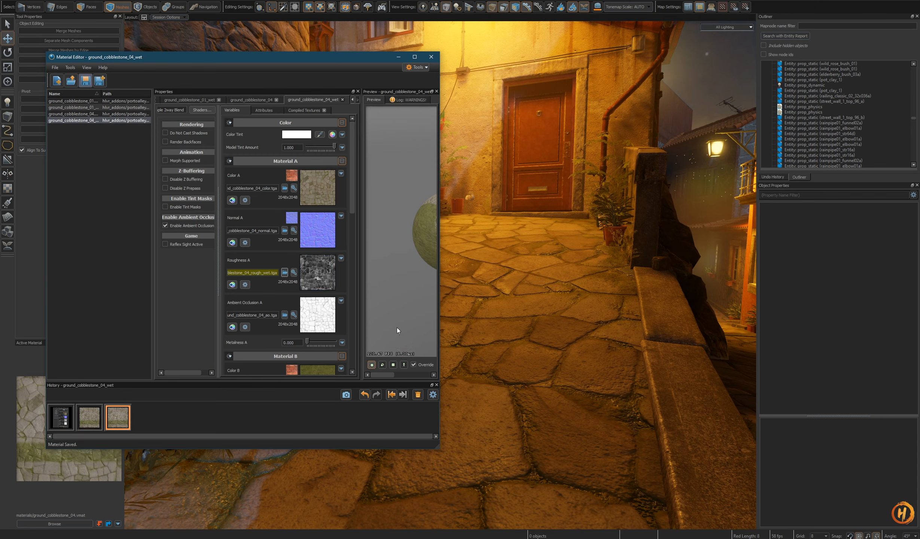
# Filter the materials to the portoalley addon's "wet" ones and make ground_cobblestone_04_wet the active material
pyautogui.click(493, 341)
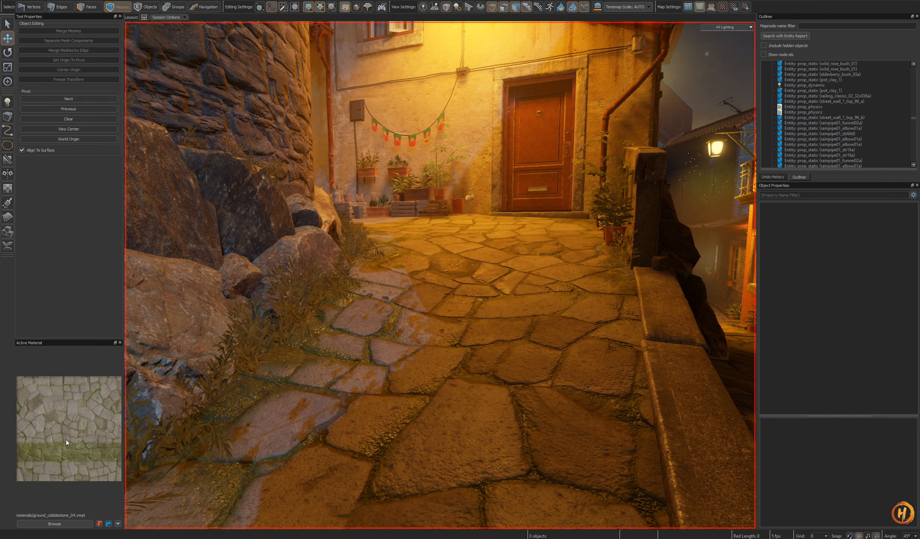
pyautogui.click(73, 525)
pyautogui.click(579, 132)
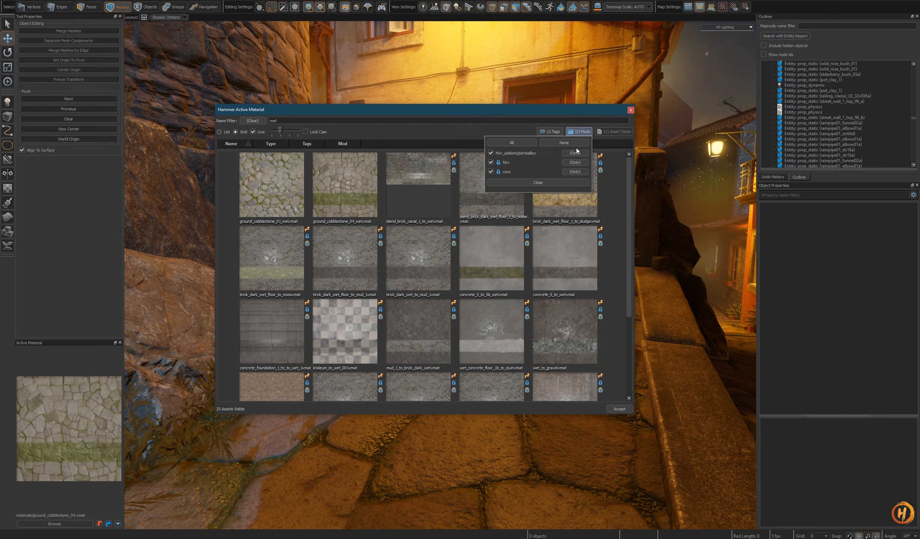
pyautogui.click(505, 163)
pyautogui.click(504, 172)
pyautogui.click(332, 121)
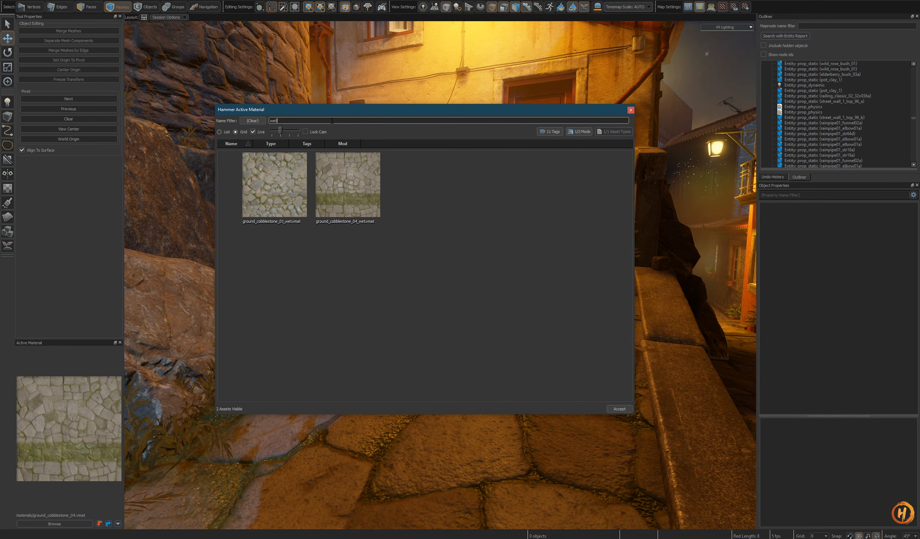
pyautogui.click(333, 181)
pyautogui.click(619, 409)
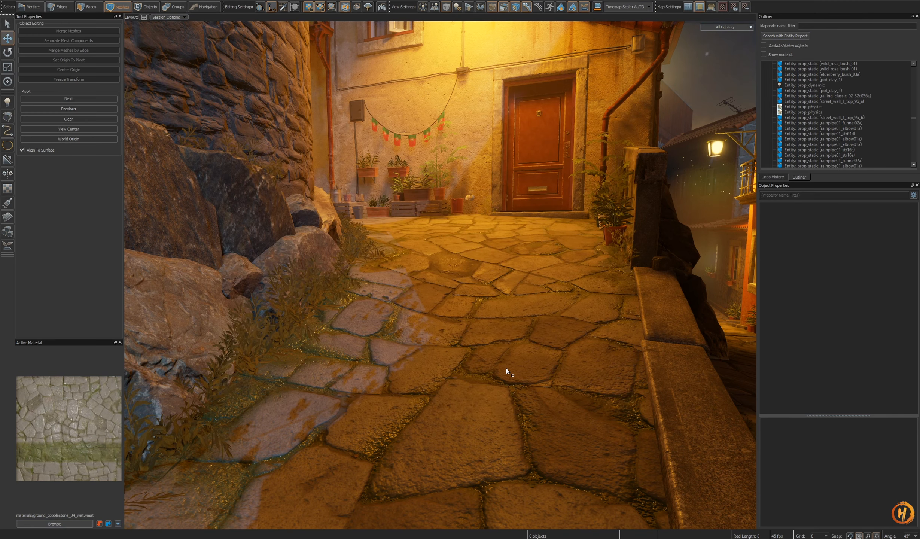
# Apply ground_cobblestone_04_wet to all connected paving faces in front of the orange door
pyautogui.press('3')
pyautogui.click(506, 331)
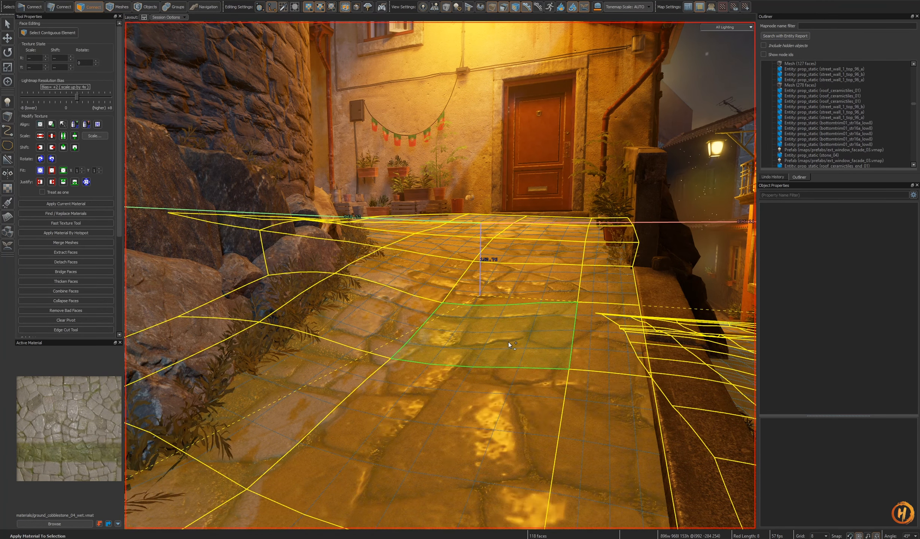
pyautogui.press('5')
# Select the next stretch of alley paving, apply ground_cobblestone_04_wet to its faces and clear the selection
pyautogui.press('s')
pyautogui.moveTo(516, 344); pyautogui.dragTo(440, 275, button='right')
pyautogui.press('3')
pyautogui.click(534, 254)
pyautogui.hotkey('ctrl', 'z')
pyautogui.click(441, 281)
pyautogui.hotkey('shift', 't')
pyautogui.press('5')
pyautogui.press('Escape')
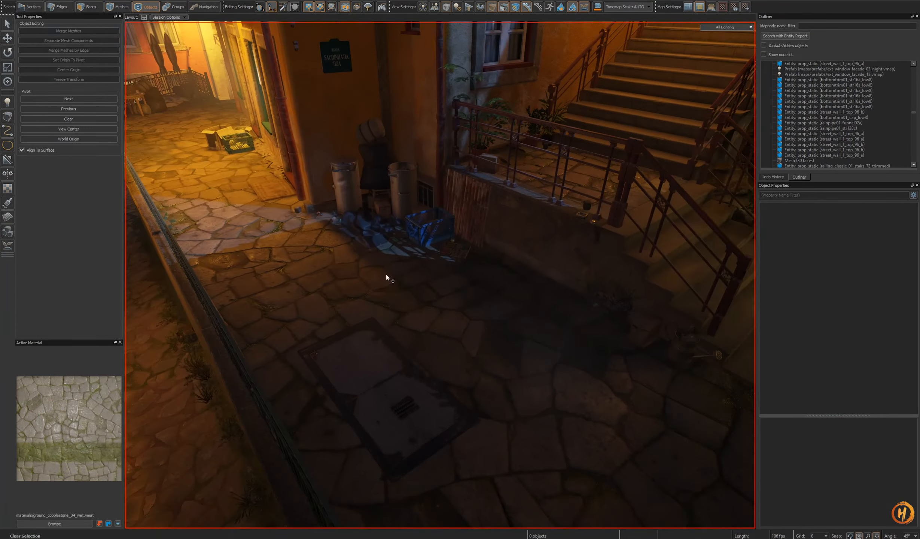
# Select all connected faces of the terrace paving around the manhole cover and apply ground_cobblestone_04_wet in Fullbright view
pyautogui.click(365, 281)
pyautogui.press('3')
pyautogui.doubleClick(333, 289)
pyautogui.moveTo(333, 288); pyautogui.dragTo(440, 275, button='right')
pyautogui.press('F3')
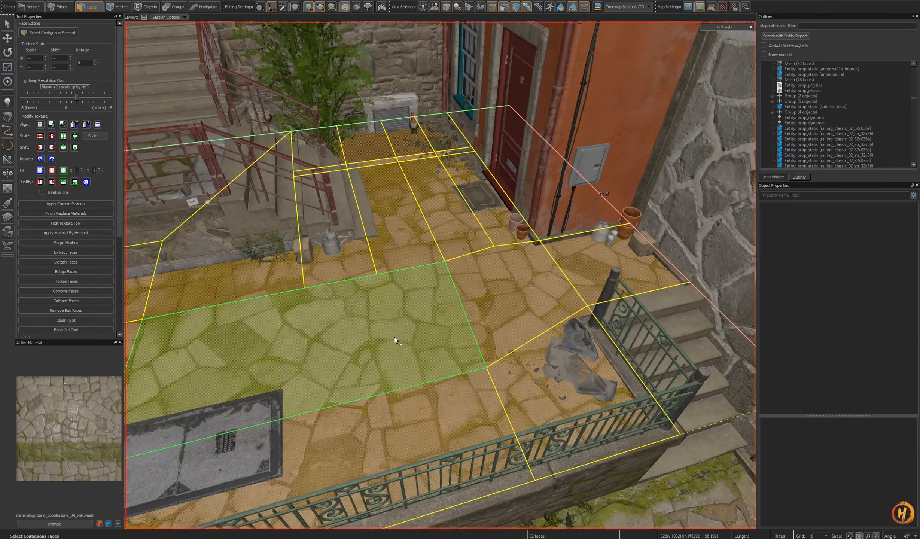
pyautogui.moveTo(393, 337); pyautogui.dragTo(425, 333, button='right')
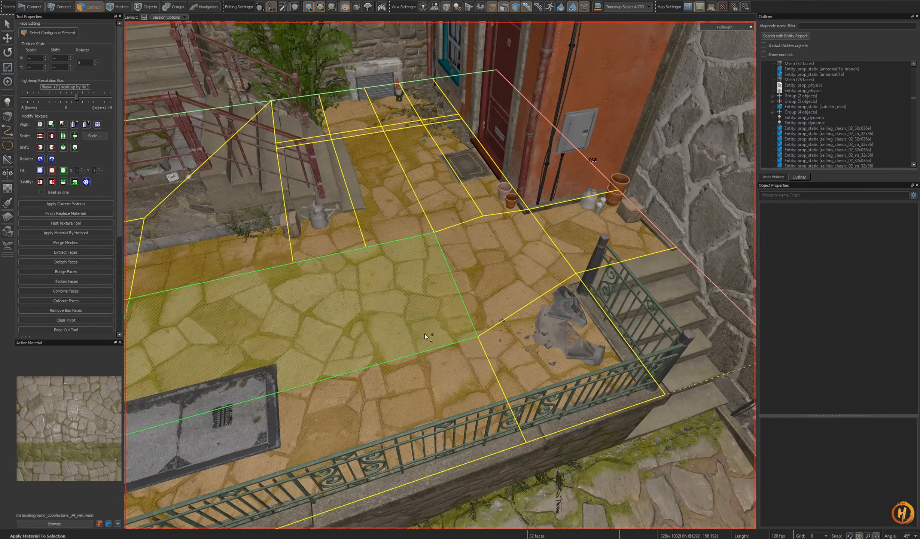
pyautogui.scroll(2, 431, 334)
pyautogui.moveTo(459, 282); pyautogui.dragTo(440, 276, button='right')
# Isolate the terrace paving mesh and apply ground_cobblestone_04_wet to its cobblestone faces, leaving out the dark slab and its light edge strip
pyautogui.press('5')
pyautogui.hotkey('ctrl', 'h')
pyautogui.press('Escape')
pyautogui.press('3')
pyautogui.doubleClick(491, 294)
pyautogui.moveTo(491, 295)
pyautogui.mouseDown(button='right')
pyautogui.moveTo(441, 275)
pyautogui.moveTo(501, 285)
pyautogui.mouseUp(button='right')
pyautogui.keyDown('ctrl'); pyautogui.moveTo(505, 267); pyautogui.dragTo(417, 260); pyautogui.keyUp('ctrl')
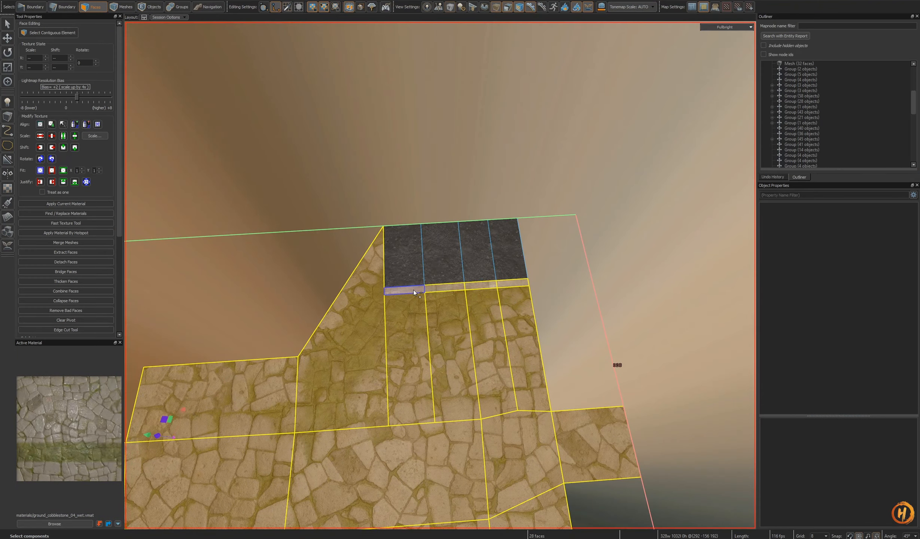
pyautogui.moveTo(504, 283); pyautogui.dragTo(502, 349, button='right')
pyautogui.hotkey('shift', 't')
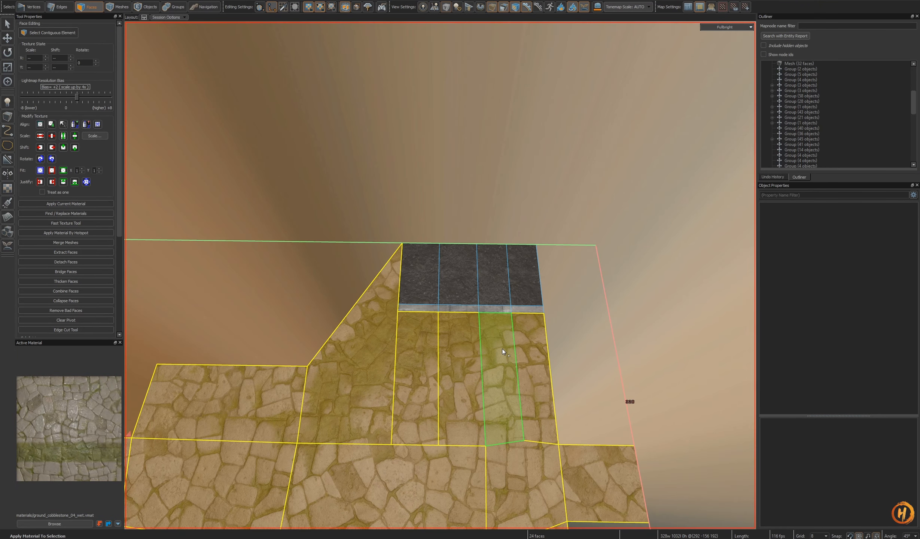
# Restore the hidden objects, return to the All Lighting view and save the map
pyautogui.press('5')
pyautogui.press('Escape')
pyautogui.moveTo(577, 337); pyautogui.dragTo(517, 362, button='right')
pyautogui.press('u')
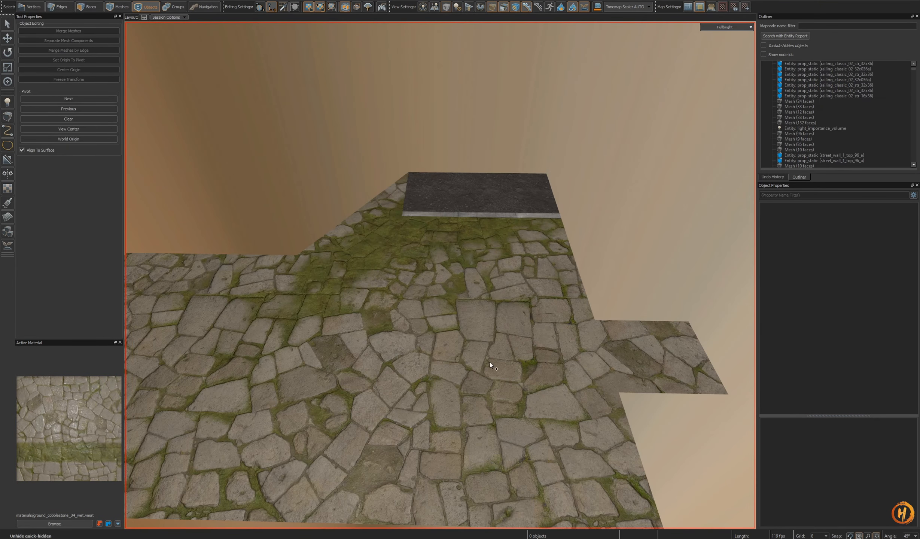
pyautogui.press('F6')
pyautogui.moveTo(441, 275); pyautogui.dragTo(440, 276, button='right')
pyautogui.hotkey('ctrl', 's')
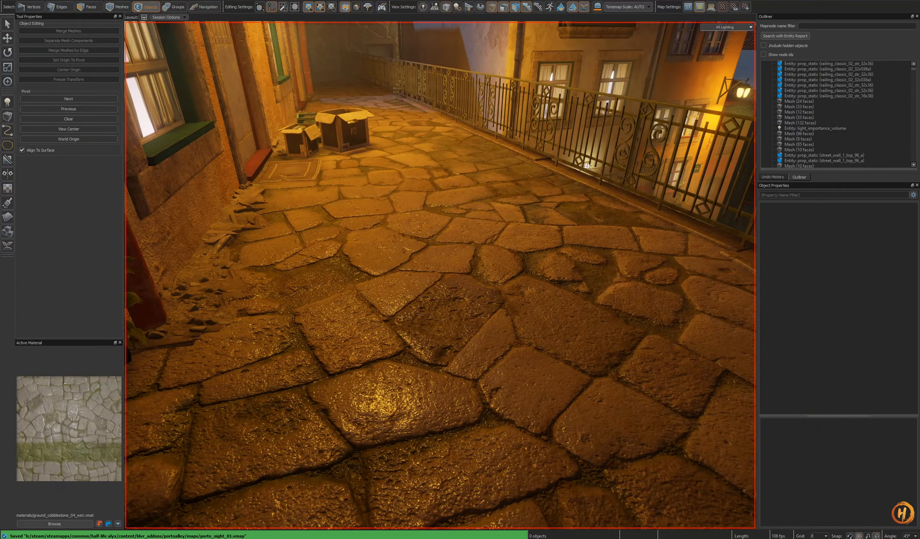
# View the wet paving near the cardboard boxes up close, then switch to ground_cobblestone_04.psd in Photoshop
pyautogui.hotkey('alt', 'Tab')
pyautogui.moveTo(479, 445); pyautogui.dragTo(440, 275, button='right')
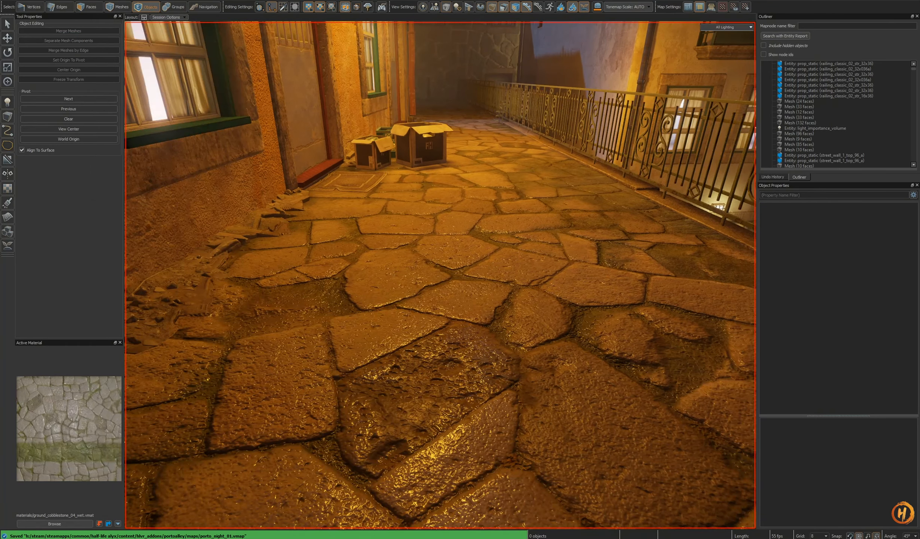
pyautogui.hotkey('alt', 'Tab')
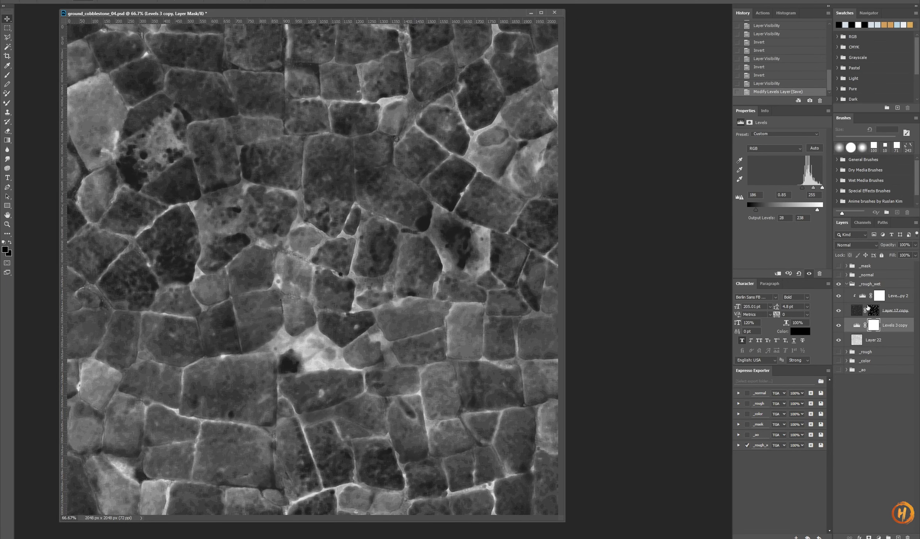
# Try different black output levels on the topmost Levels adjustment of the _rough_wet group, undoing each change
pyautogui.click(865, 299)
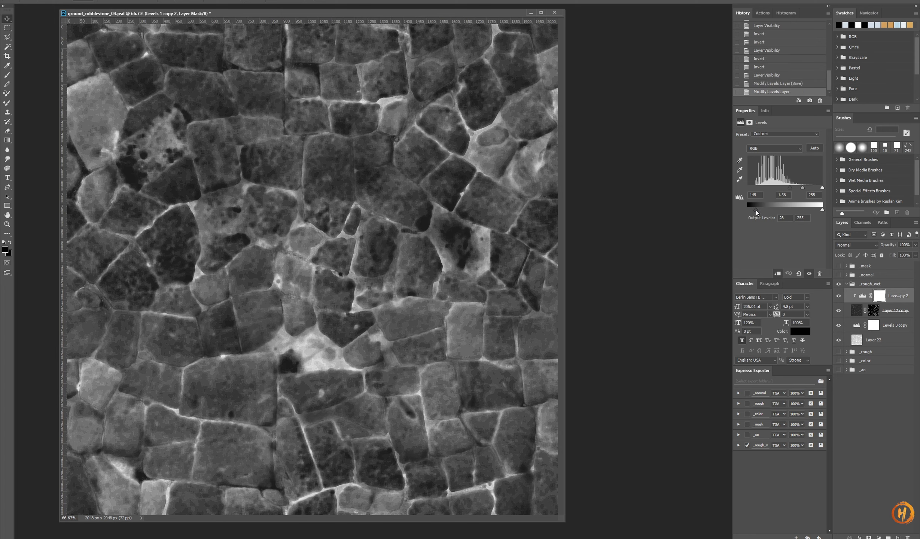
pyautogui.hotkey('ctrl', 'z')
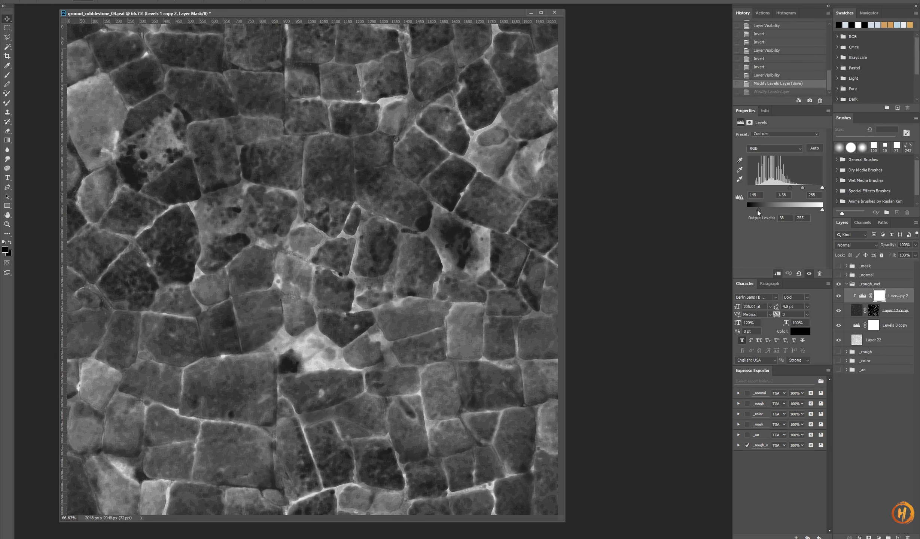
pyautogui.moveTo(757, 210); pyautogui.dragTo(724, 211)
pyautogui.hotkey('ctrl', 'z')
pyautogui.moveTo(762, 209)
pyautogui.mouseDown()
pyautogui.moveTo(743, 212)
pyautogui.moveTo(754, 212)
pyautogui.mouseUp()
pyautogui.hotkey('ctrl', 'z')
# Try lowering the white output level of the Levels 3 copy adjustment to 205 and undo it
pyautogui.moveTo(821, 211); pyautogui.dragTo(818, 211)
pyautogui.moveTo(818, 211); pyautogui.dragTo(808, 212)
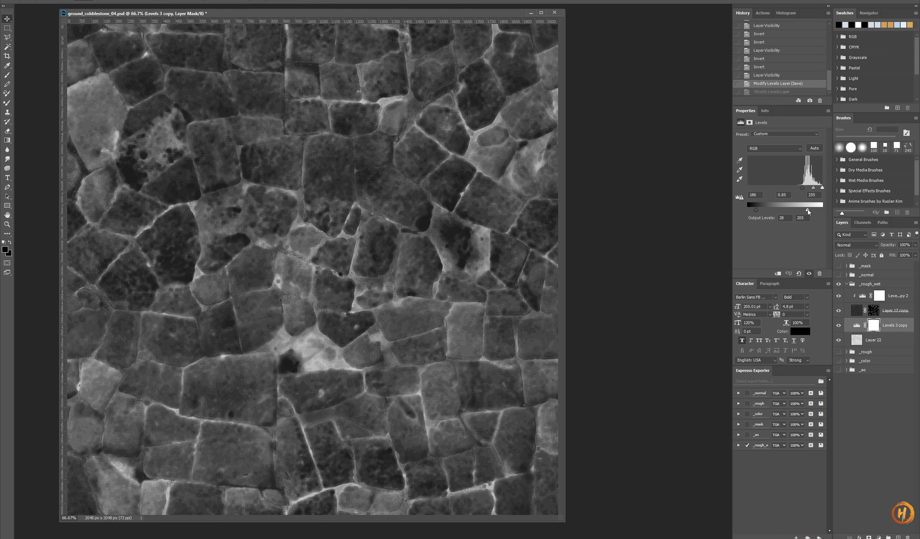
pyautogui.hotkey('ctrl', 'z')
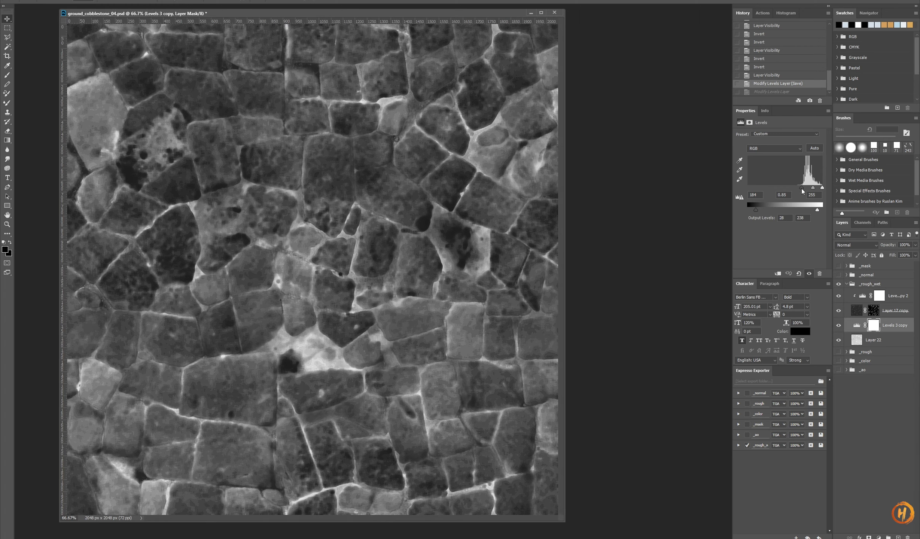
# Set the Levels 3 copy adjustment's black input to 184 and black output to 42, and export the _rough_wet texture
pyautogui.moveTo(757, 210); pyautogui.dragTo(761, 209)
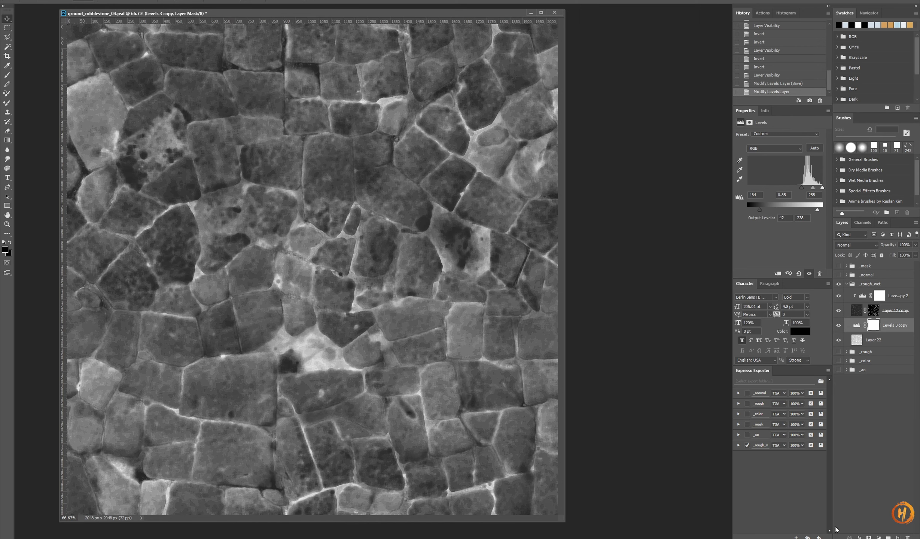
pyautogui.click(819, 538)
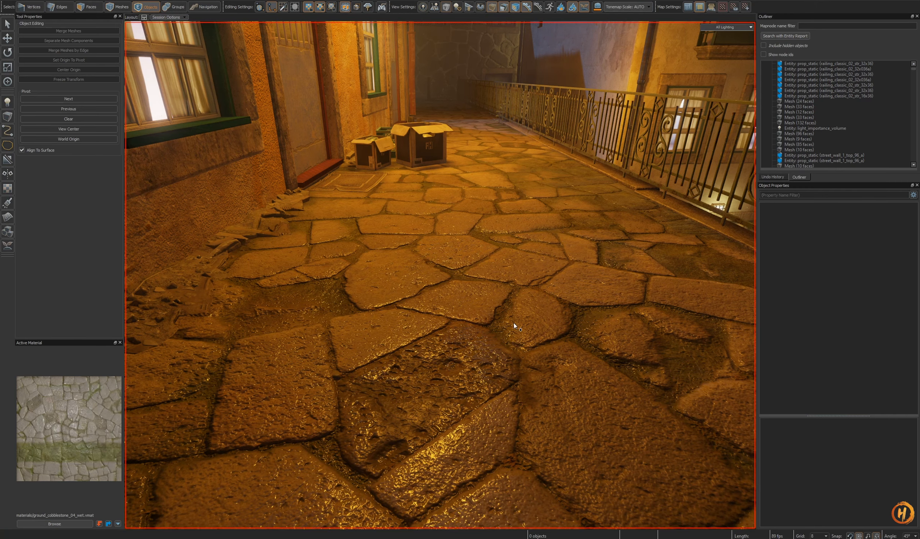
# Back in Hammer, fly through the alleys, stairs, terrace and square to examine the wet cobblestones under the lamp lighting
pyautogui.click(423, 138)
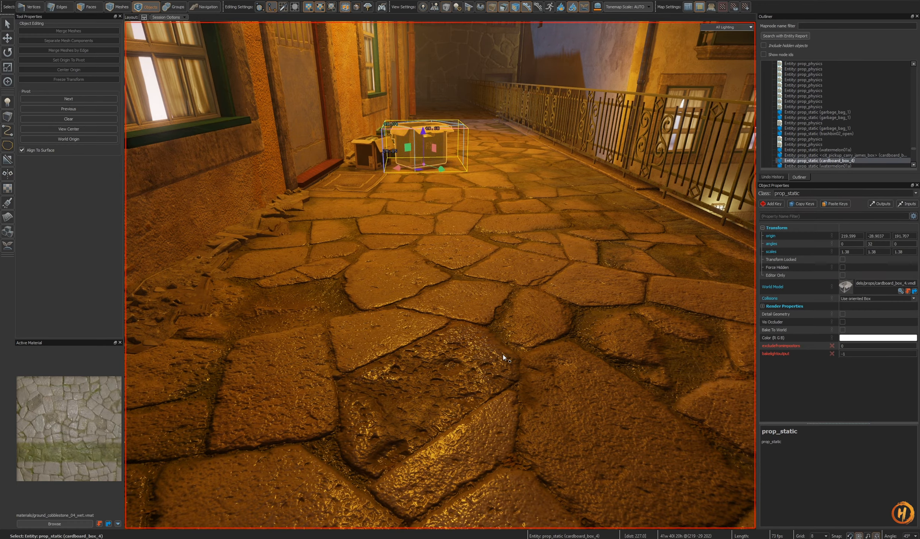
pyautogui.press('Escape')
pyautogui.press('s')
pyautogui.press('w')
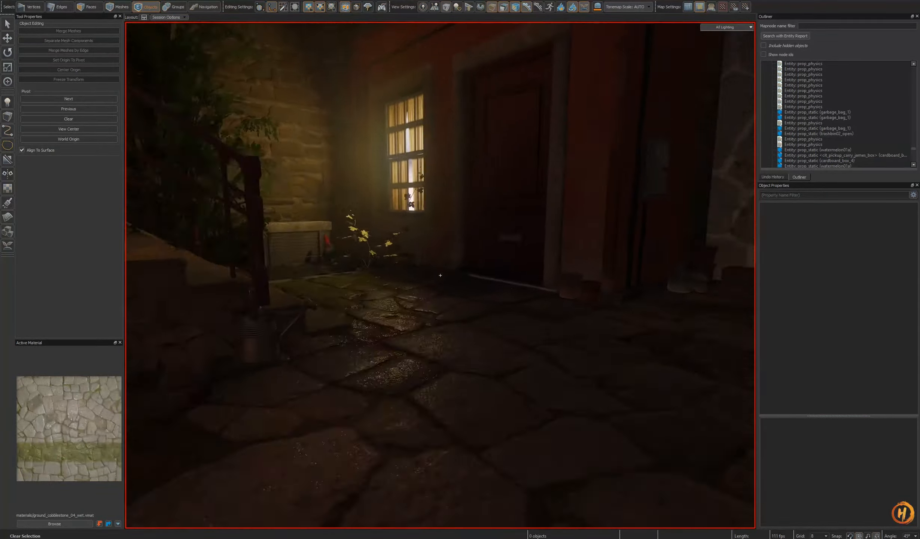
pyautogui.press('w')
pyautogui.press('w')
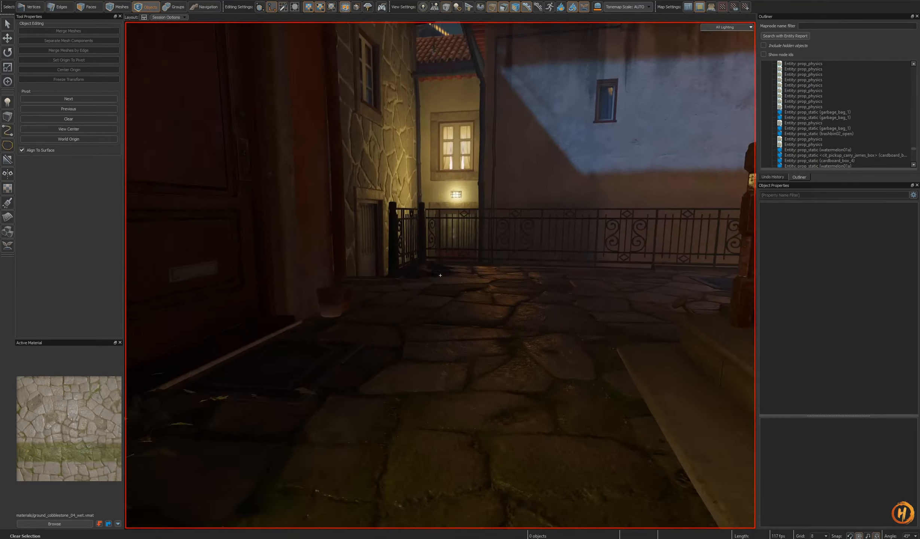
pyautogui.press('w')
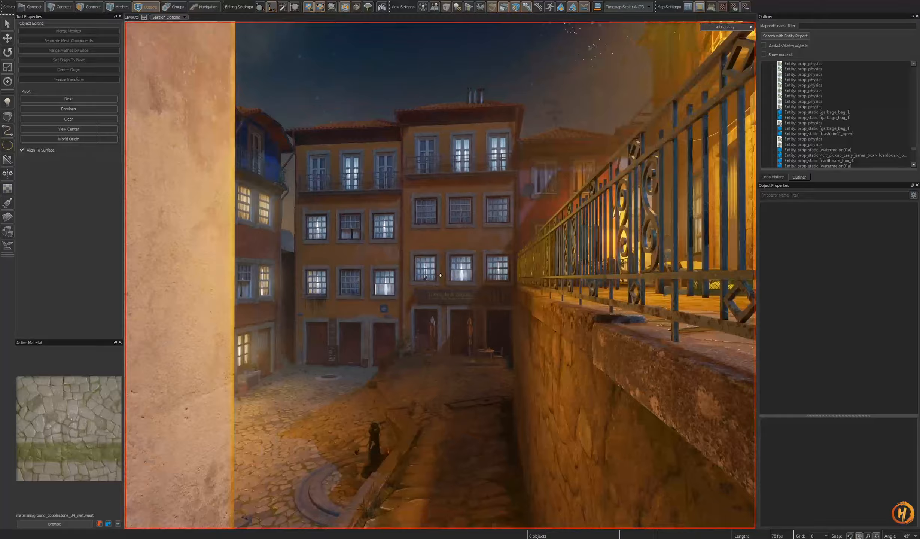
pyautogui.press('w')
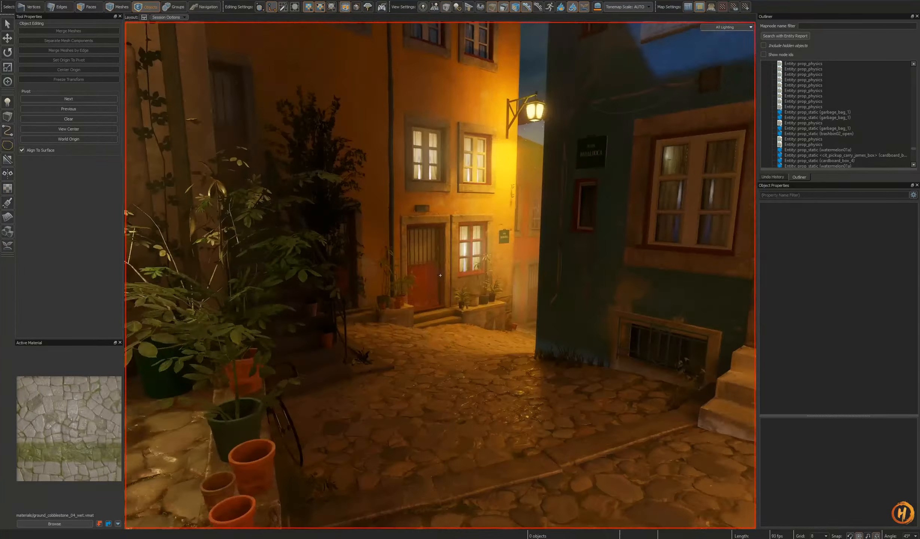
pyautogui.press('w')
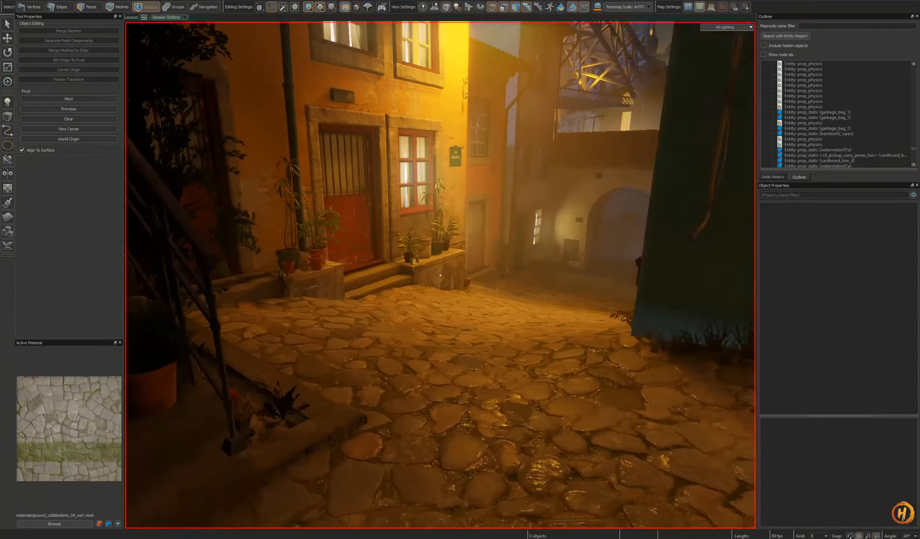
pyautogui.press('w')
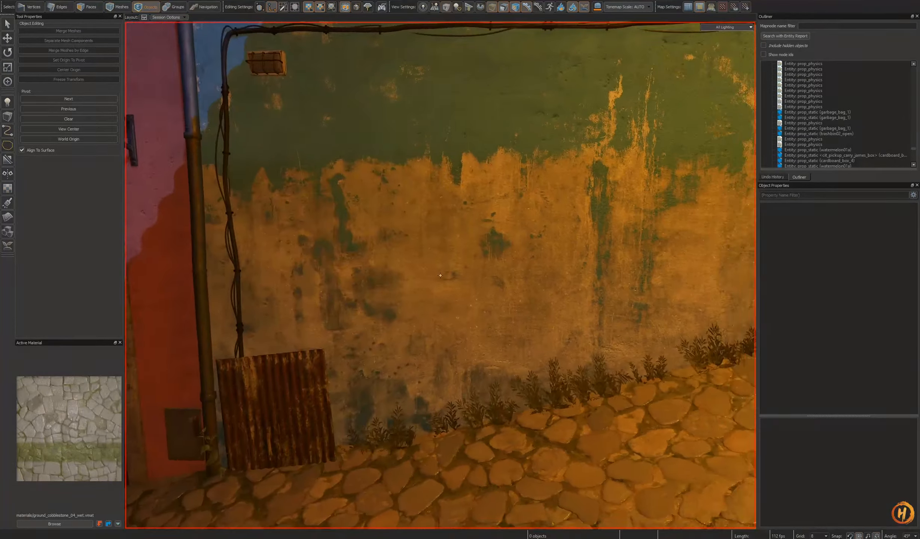
pyautogui.press('s')
pyautogui.press('w')
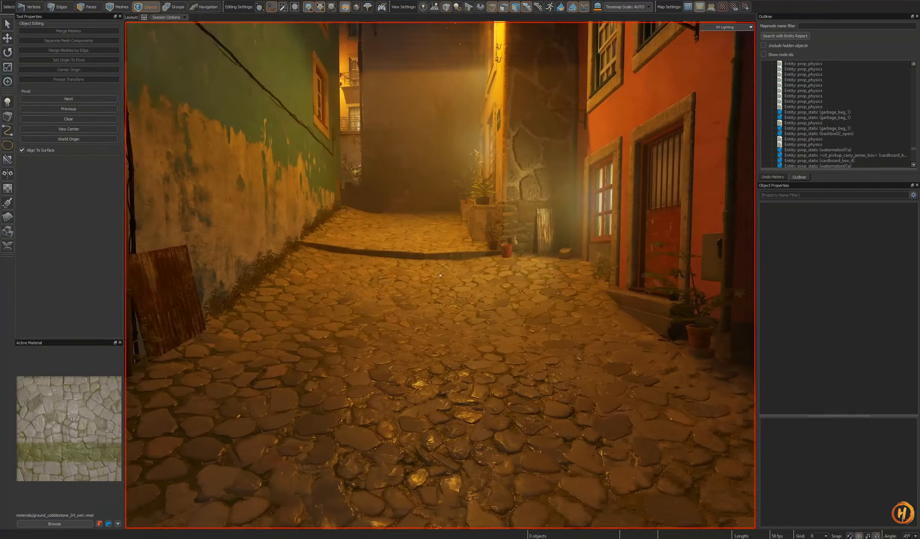
pyautogui.press('w')
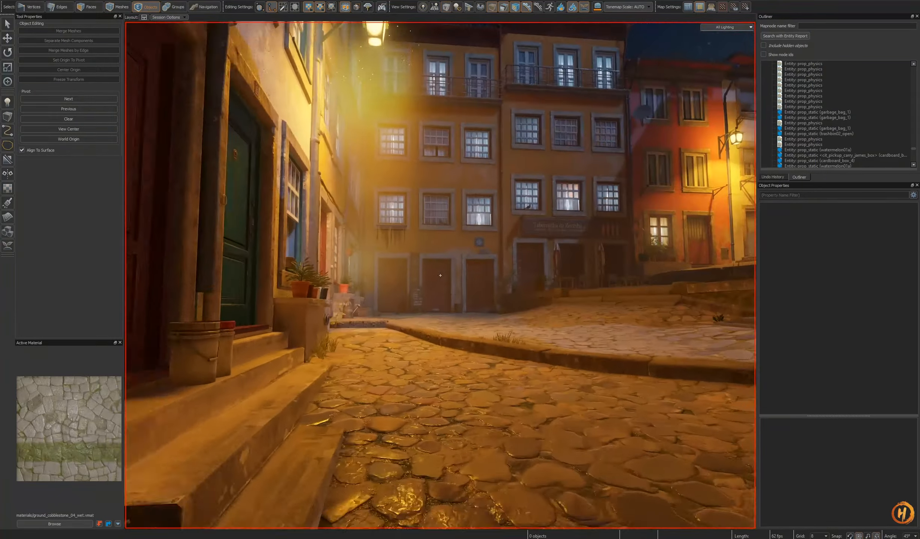
pyautogui.press('w')
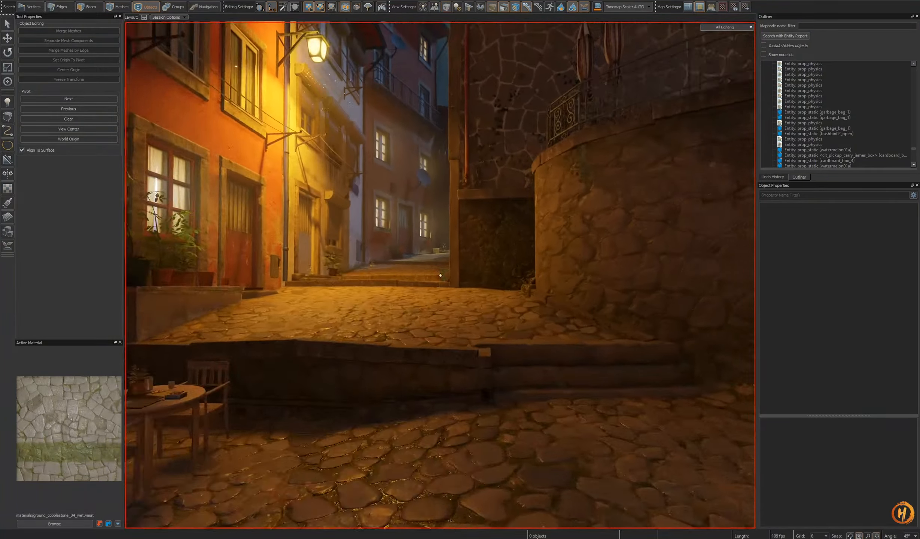
pyautogui.press('w')
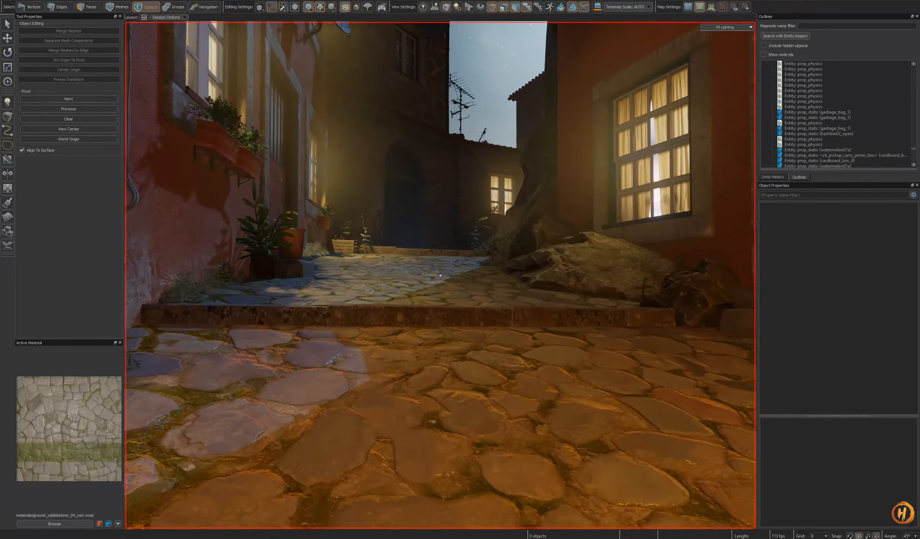
pyautogui.press('w')
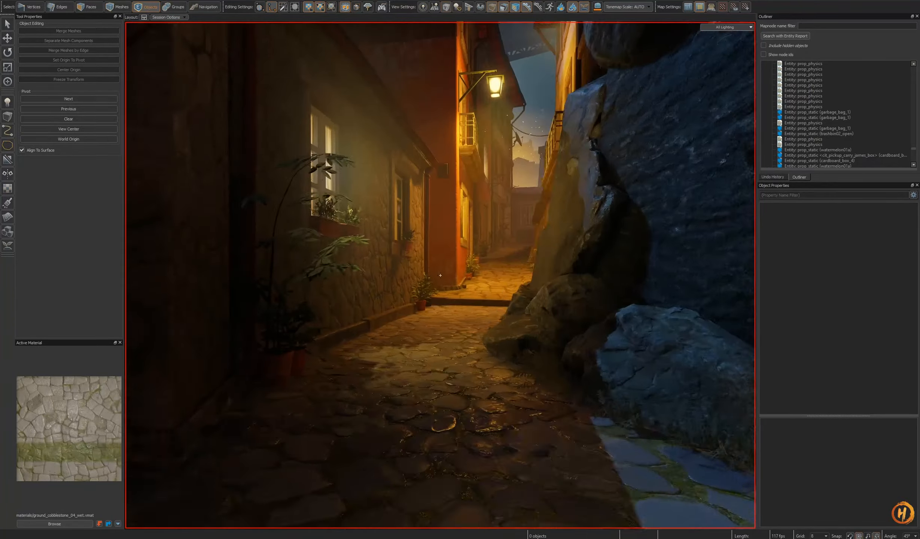
pyautogui.press('w')
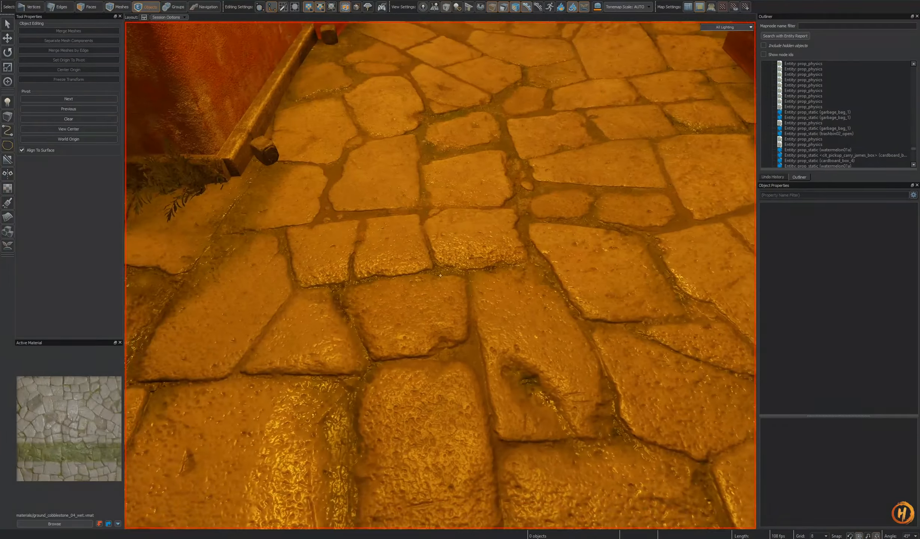
pyautogui.press('w')
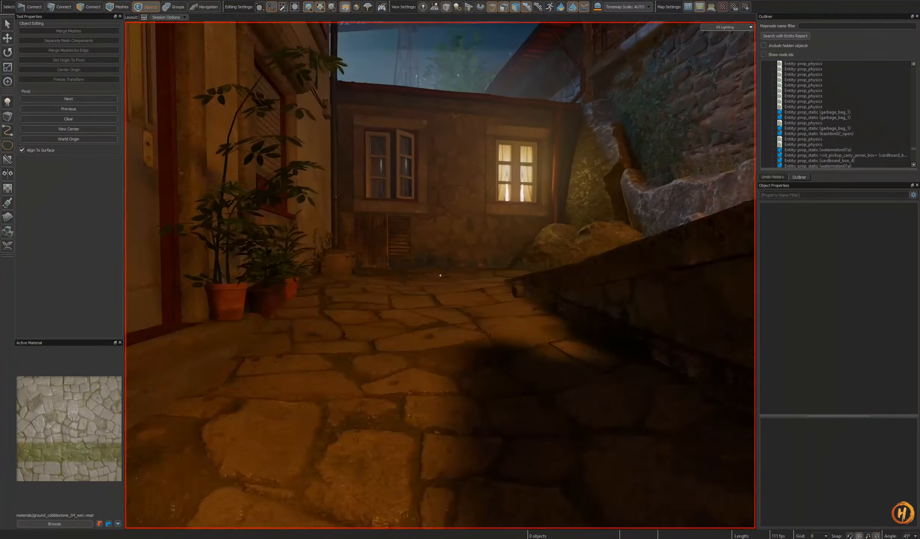
pyautogui.press('w')
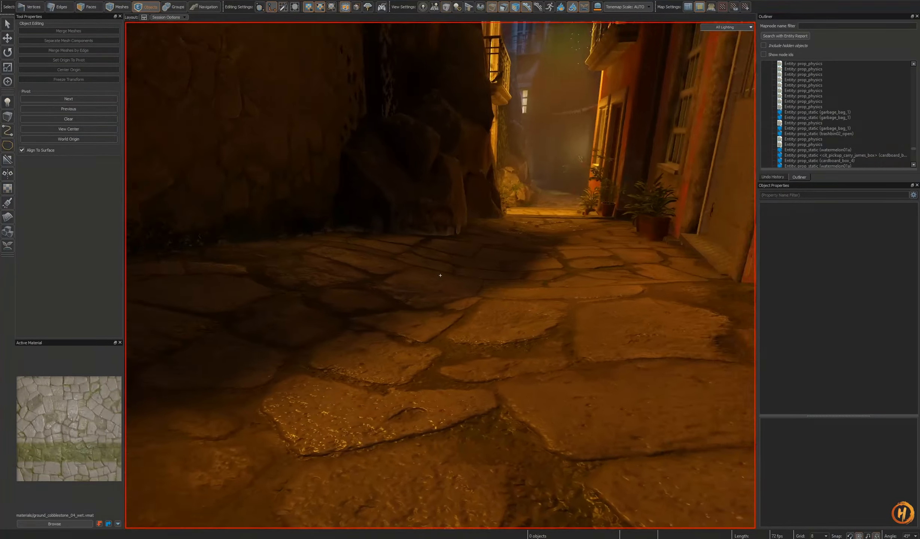
pyautogui.press('s')
pyautogui.press('s')
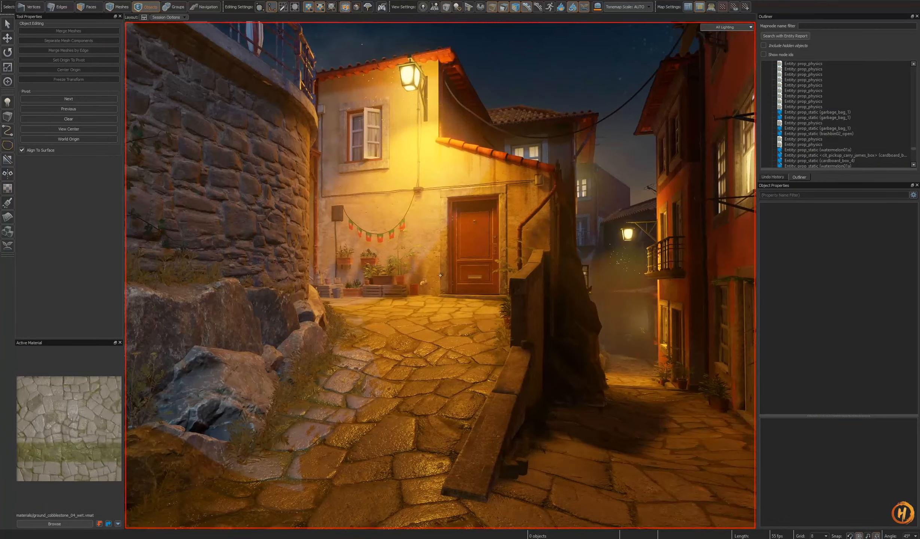
pyautogui.press('w')
pyautogui.press('w')
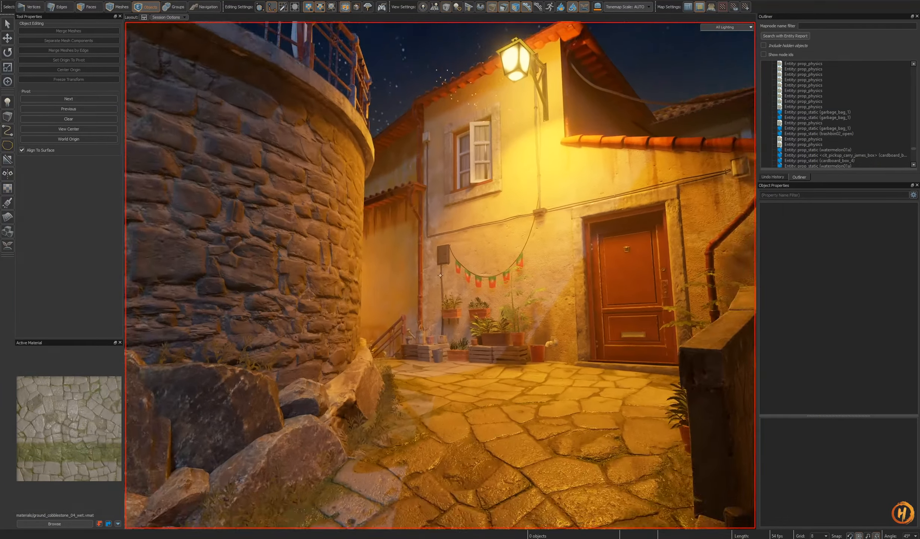
pyautogui.press('w')
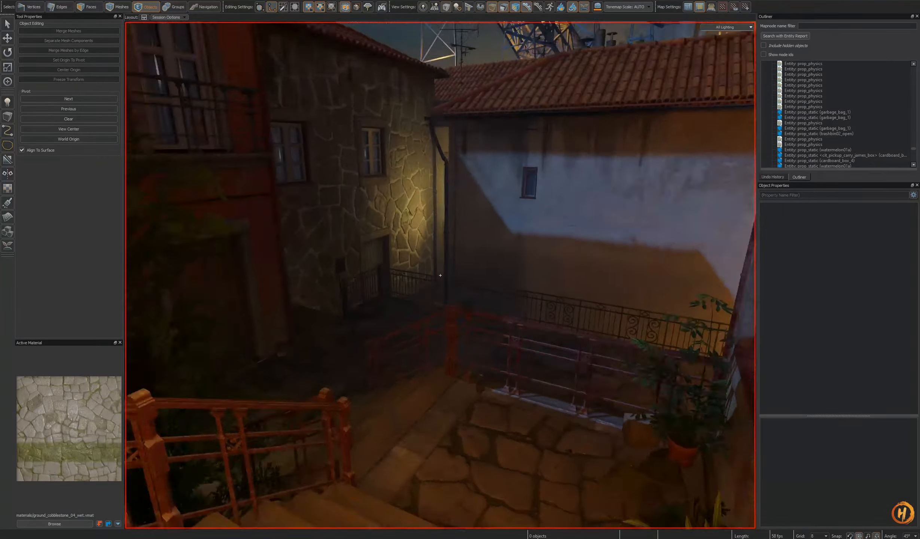
pyautogui.press('w')
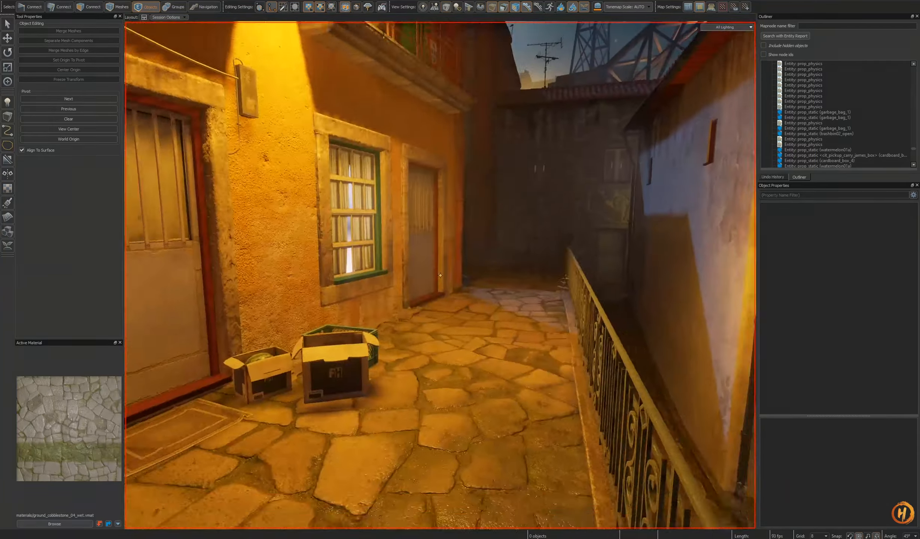
pyautogui.press('d')
pyautogui.press('s')
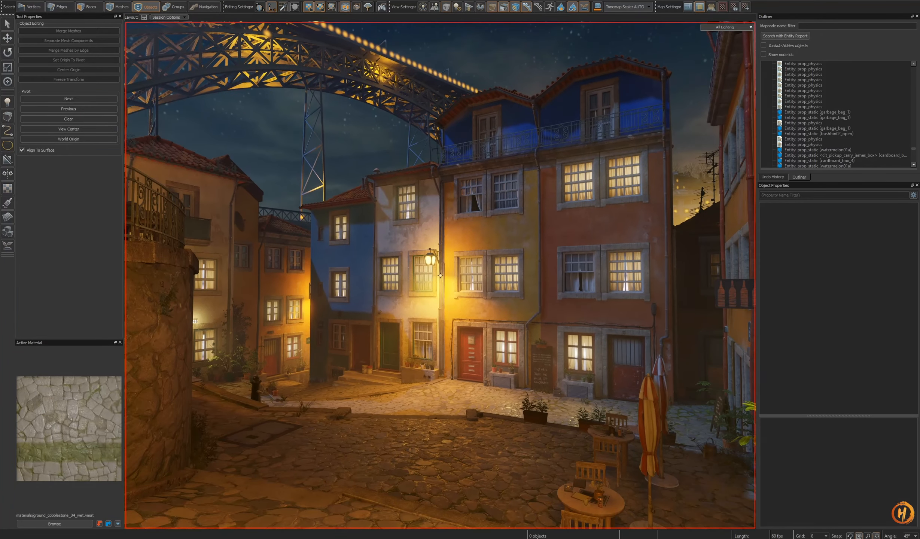
pyautogui.moveTo(440, 275); pyautogui.dragTo(400, 261, button='right')
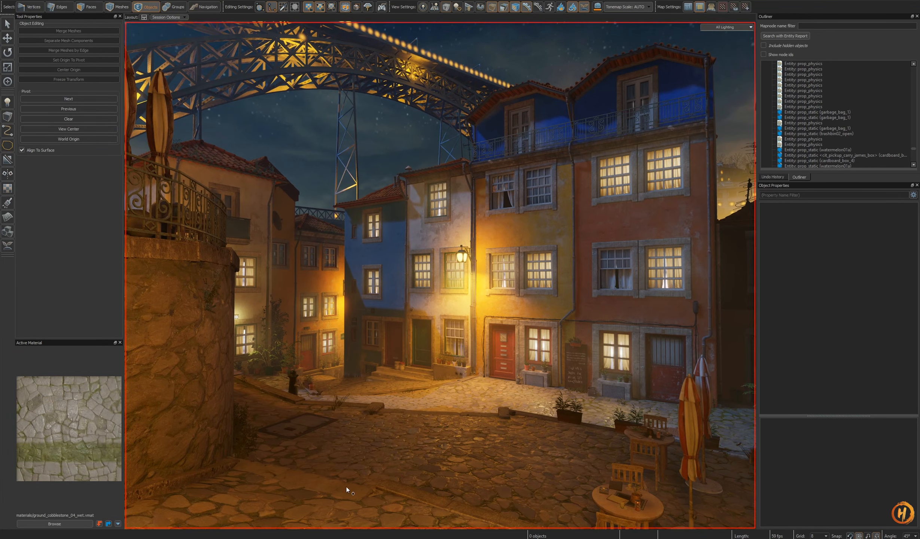
# Delete the small prop at the front corner of the placemat on the café table beside the striped umbrella
pyautogui.hotkey('alt', 'Tab')
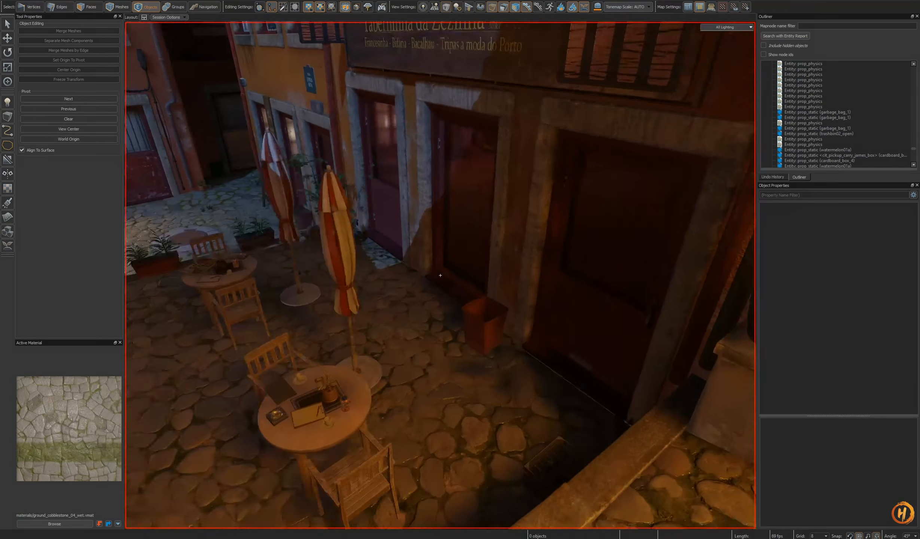
pyautogui.moveTo(440, 276); pyautogui.dragTo(458, 354, button='right')
pyautogui.press('w')
pyautogui.click(447, 365)
pyautogui.press('Delete')
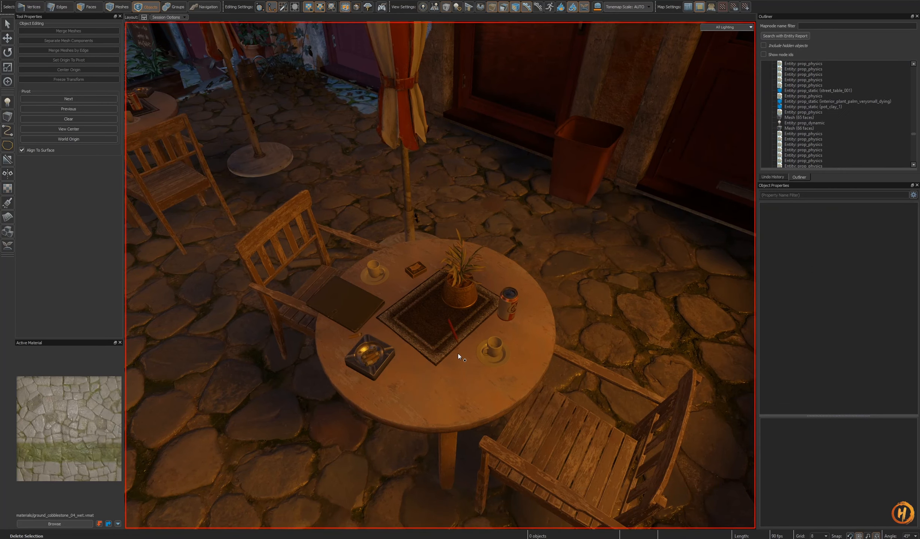
# Delete the near cup and plate, pen, drink can, potted plant and its pot from the first café table
pyautogui.click(491, 349)
pyautogui.press('Delete')
pyautogui.click(455, 336)
pyautogui.press('Delete')
pyautogui.click(490, 351)
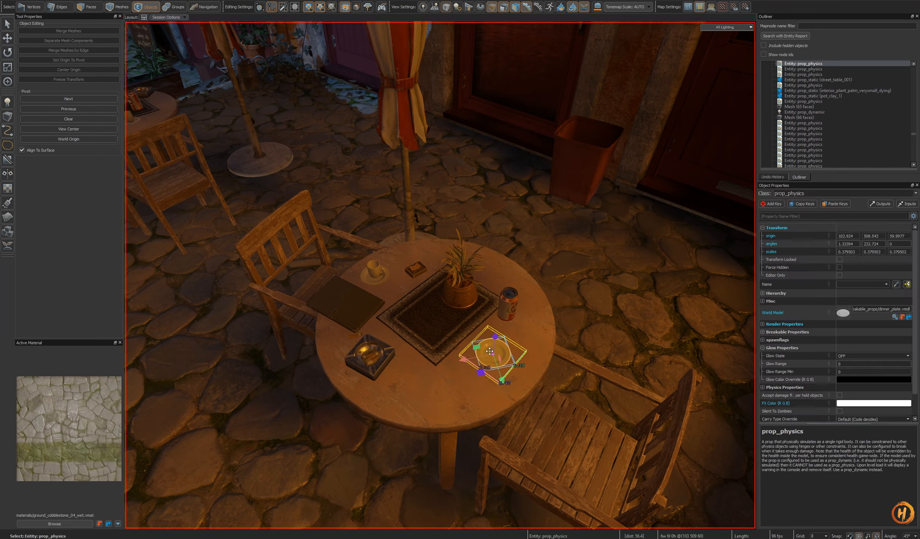
pyautogui.press('Delete')
pyautogui.click(510, 305)
pyautogui.press('Delete')
pyautogui.click(464, 278)
pyautogui.press('Delete')
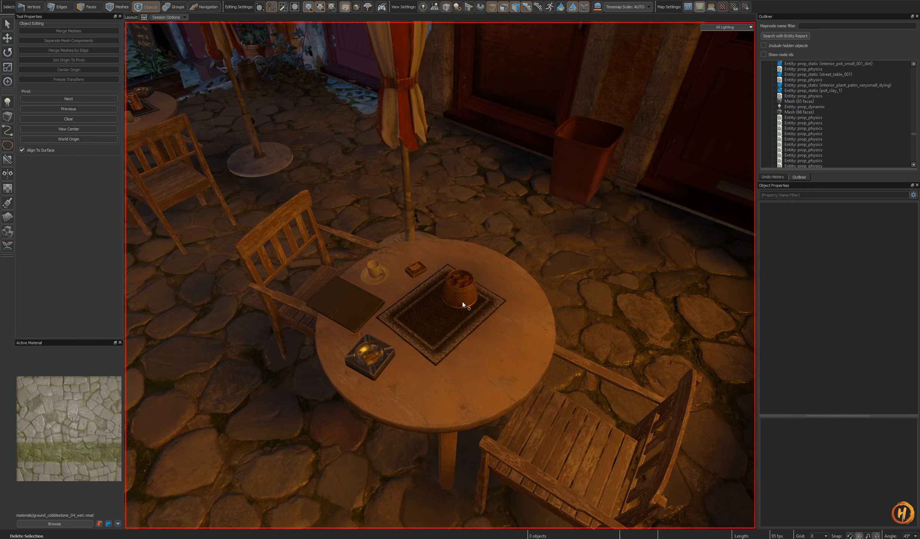
pyautogui.click(463, 302)
pyautogui.press('Delete')
# Clear the remaining cup, cigarette box, dark notebook, ashtray and cigarette butts from the first café table, keeping the rug
pyautogui.click(378, 284)
pyautogui.press('Delete')
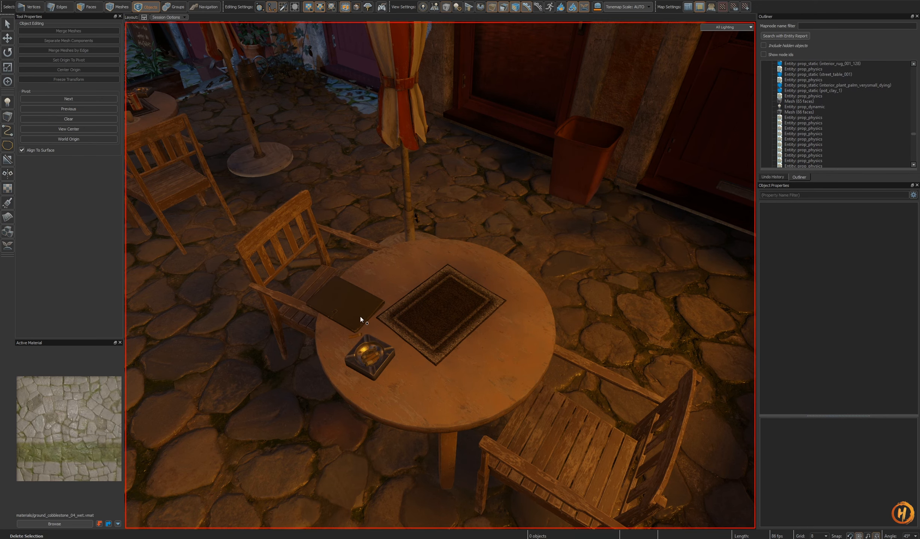
pyautogui.click(359, 305)
pyautogui.press('Delete')
pyautogui.click(372, 365)
pyautogui.moveTo(390, 366); pyautogui.dragTo(471, 335, button='right')
pyautogui.press('Delete')
pyautogui.click(436, 324)
pyautogui.scroll(-5, 471, 335)
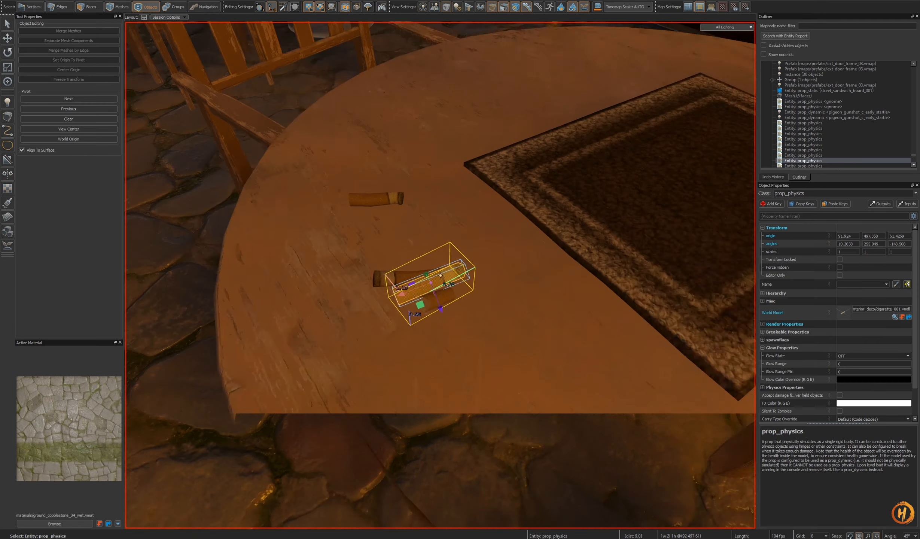
pyautogui.press('Delete')
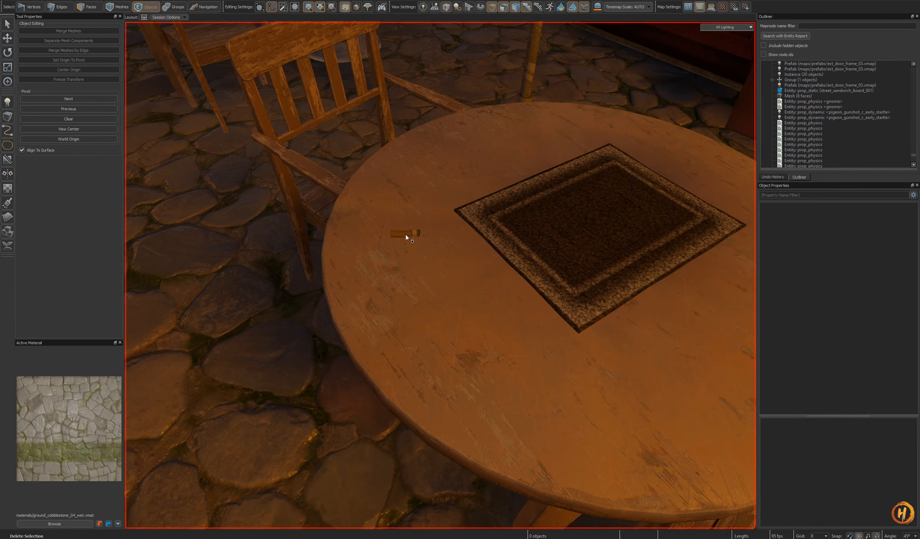
# Delete the newspaper, clipboard, pen, rug, far cup and plate, and potted plants from the second café table
pyautogui.moveTo(405, 234); pyautogui.dragTo(545, 315, button='right')
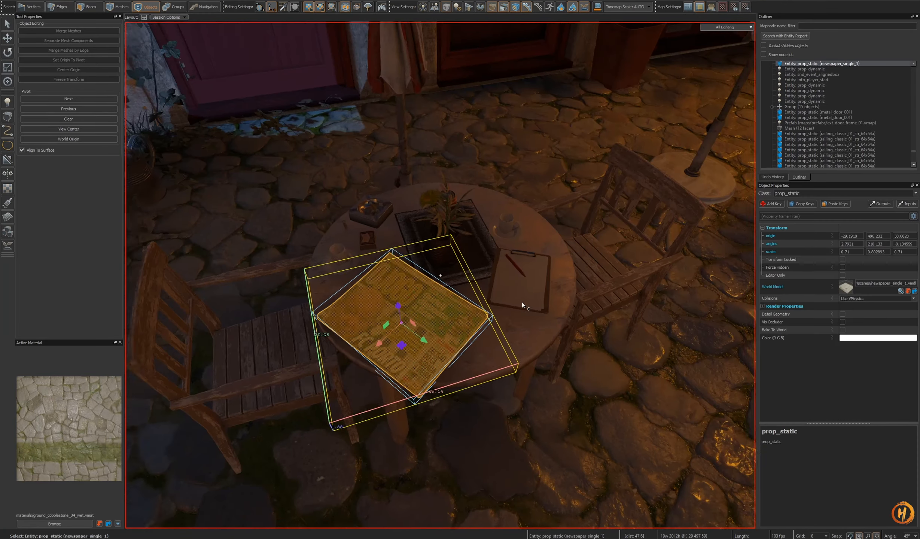
pyautogui.keyDown('ctrl'); pyautogui.click(522, 303); pyautogui.keyUp('ctrl')
pyautogui.press('Delete')
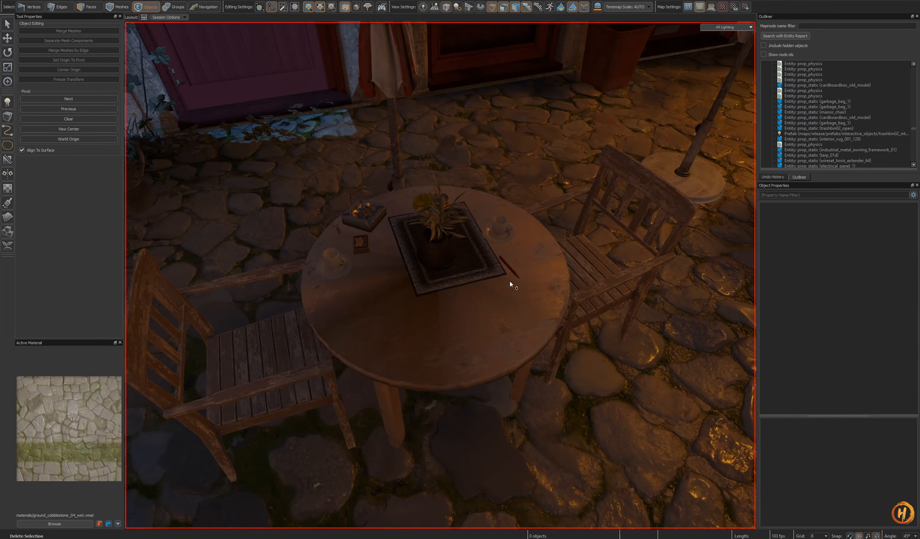
pyautogui.click(498, 234)
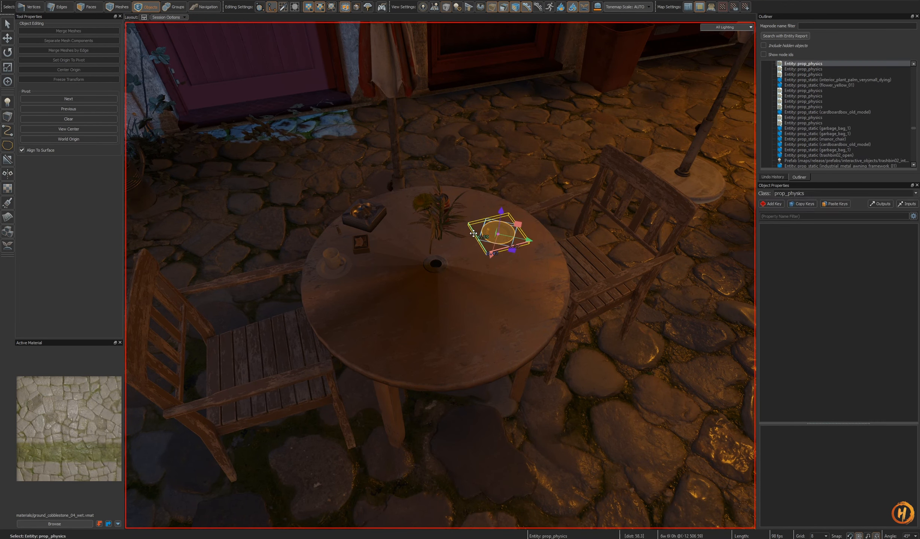
pyautogui.keyDown('ctrl'); pyautogui.click(443, 211); pyautogui.keyUp('ctrl')
pyautogui.press('Delete')
pyautogui.click(425, 205)
pyautogui.press('Delete')
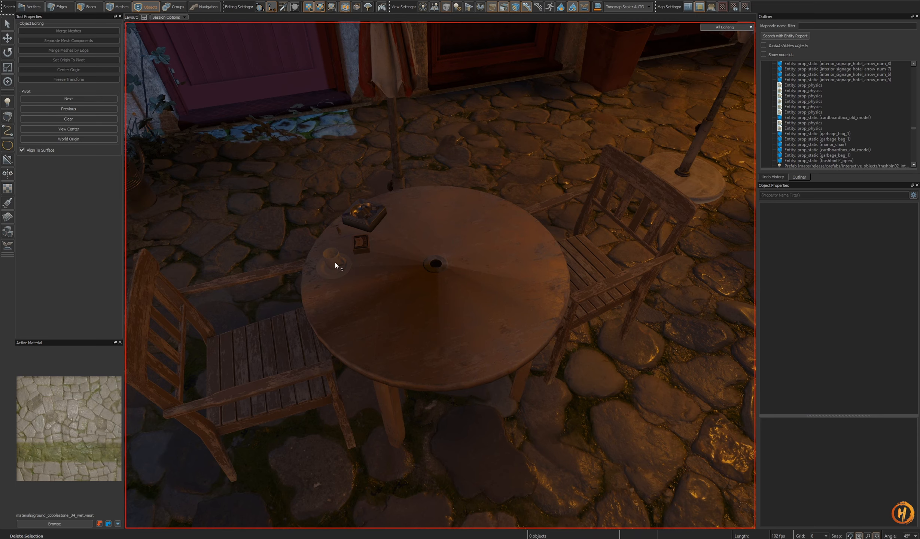
# Delete the last cup and plate, cigarette box, ashtray and cigarette butts from the second café table
pyautogui.click(335, 265)
pyautogui.press('Delete')
pyautogui.press('Delete')
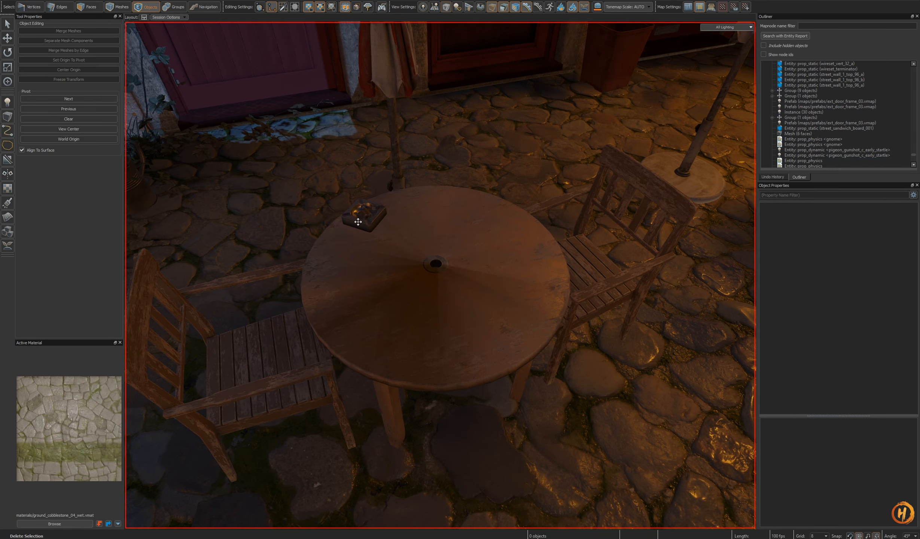
pyautogui.click(365, 214)
pyautogui.press('Delete')
pyautogui.click(369, 210)
pyautogui.press('Delete')
# Switch the viewport to Fullbright and delete the small rug left on the first café table
pyautogui.moveTo(374, 208); pyautogui.dragTo(543, 257, button='right')
pyautogui.press('F3')
pyautogui.click(578, 227)
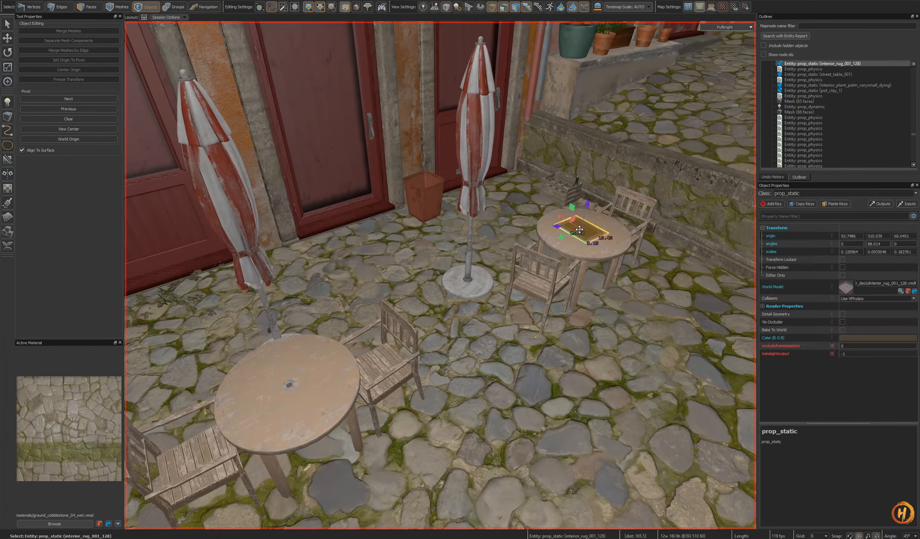
pyautogui.press('Delete')
# Move both striped parasols side by side against the house wall, in front of the red door near the watering can
pyautogui.moveTo(512, 332); pyautogui.dragTo(415, 276, button='right')
pyautogui.click(406, 347)
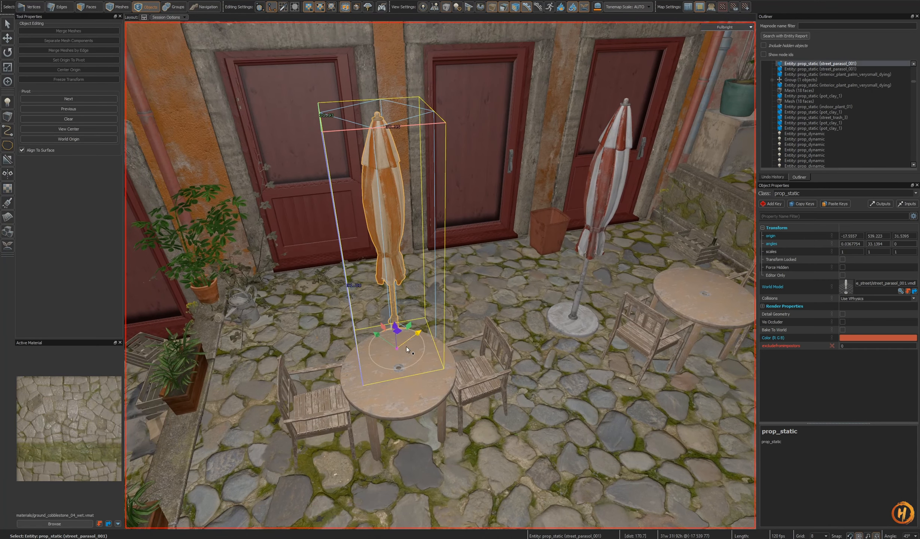
pyautogui.moveTo(400, 331); pyautogui.dragTo(302, 296)
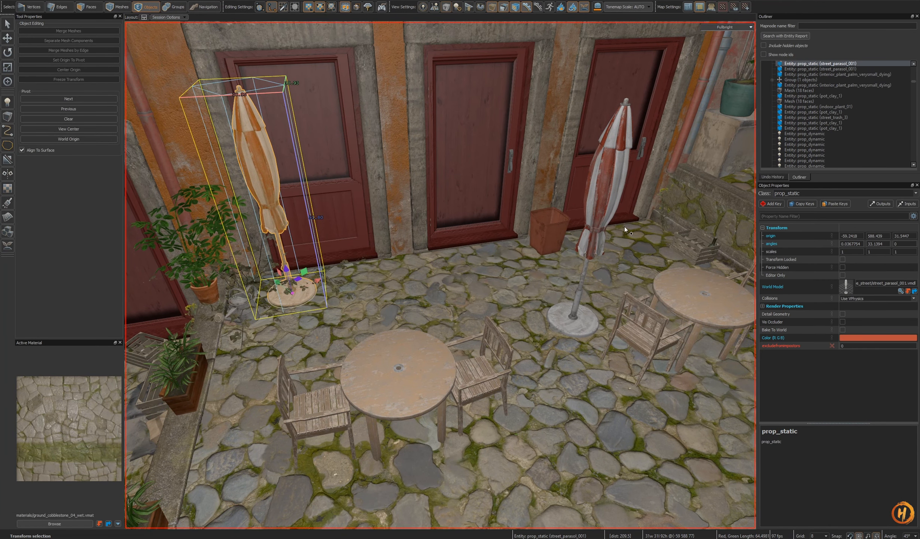
pyautogui.click(596, 302)
pyautogui.moveTo(589, 313); pyautogui.dragTo(366, 282)
pyautogui.moveTo(367, 282); pyautogui.dragTo(441, 304, button='right')
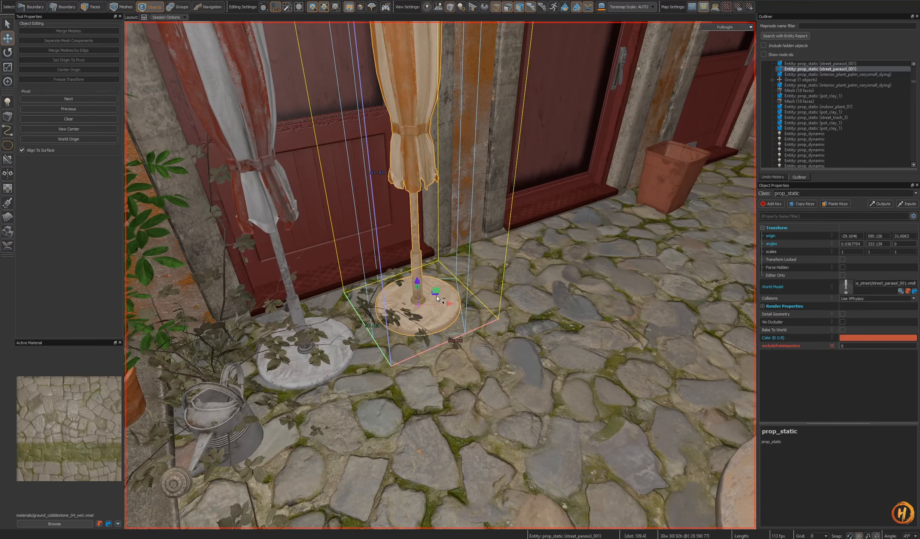
pyautogui.moveTo(439, 299); pyautogui.dragTo(606, 304)
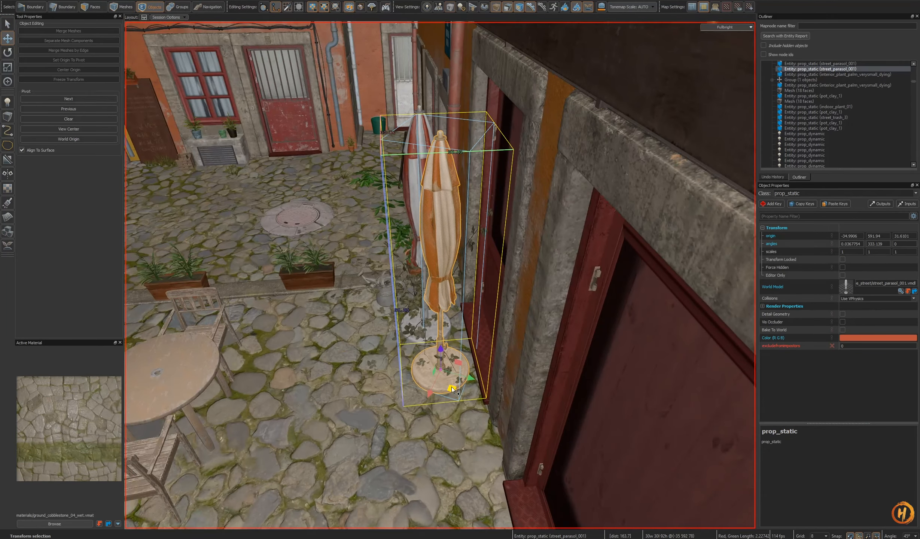
pyautogui.moveTo(451, 390); pyautogui.dragTo(446, 366)
# Select and copy the three stacked wooden chairs beside the green railing on the terrace
pyautogui.moveTo(445, 367); pyautogui.dragTo(441, 275, button='right')
pyautogui.press('w')
pyautogui.click(382, 337)
pyautogui.keyDown('ctrl'); pyautogui.click(402, 337); pyautogui.keyUp('ctrl')
pyautogui.keyDown('ctrl'); pyautogui.click(422, 337); pyautogui.keyUp('ctrl')
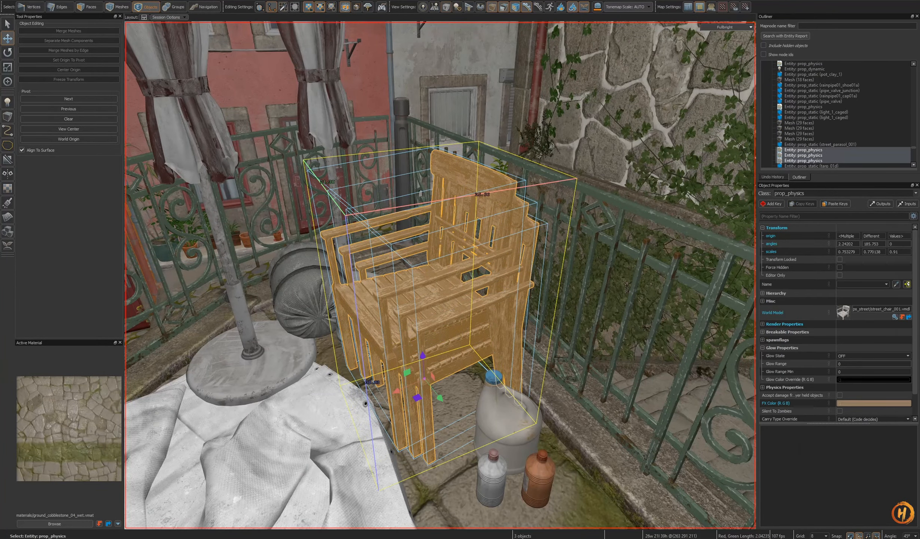
pyautogui.moveTo(422, 337); pyautogui.dragTo(423, 337, button='right')
# Delete the café table and loose chairs nearest the stone wall, and paste the three-chair stack there
pyautogui.press('Delete')
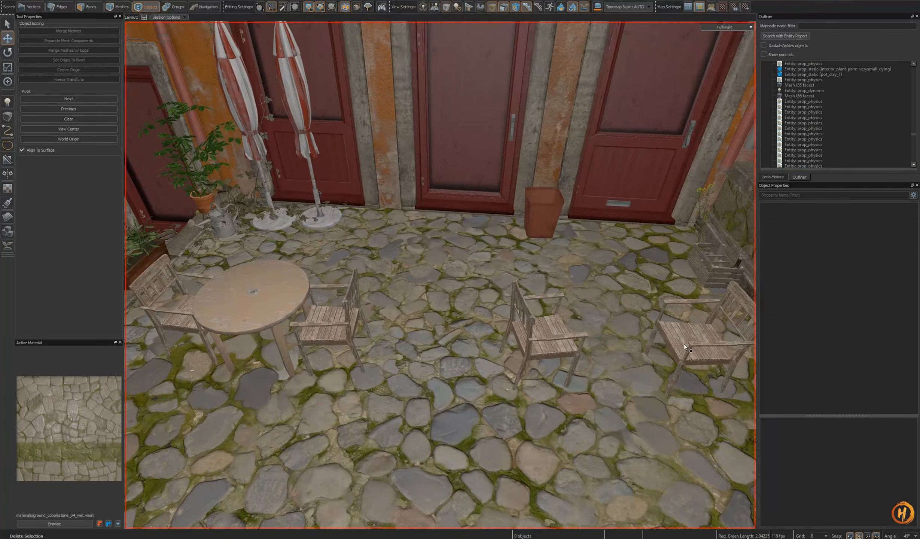
pyautogui.moveTo(182, 314); pyautogui.dragTo(468, 338, button='right')
pyautogui.hotkey('ctrl', 'v')
pyautogui.moveTo(487, 282); pyautogui.dragTo(462, 348, button='right')
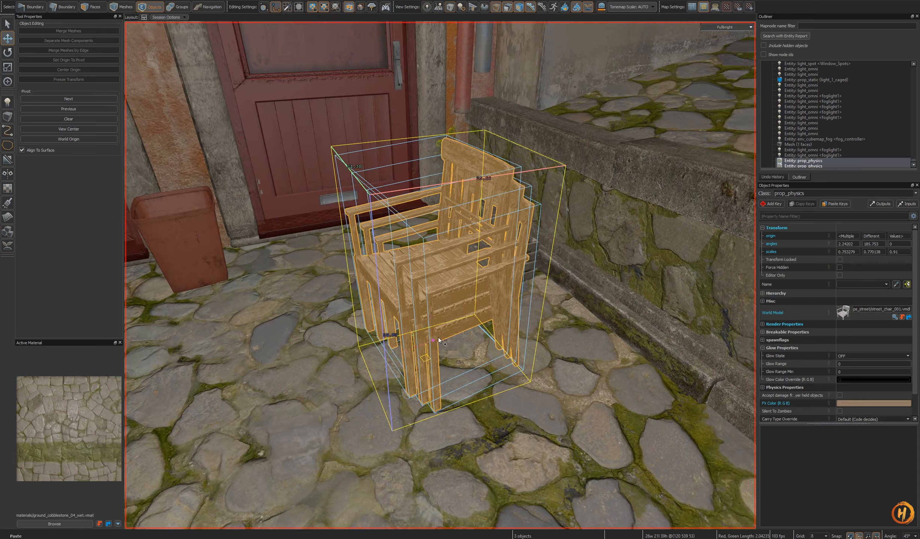
# Align the pasted chair stack with the stone wall and add a second stack of chairs next to it
pyautogui.moveTo(438, 340); pyautogui.dragTo(480, 341)
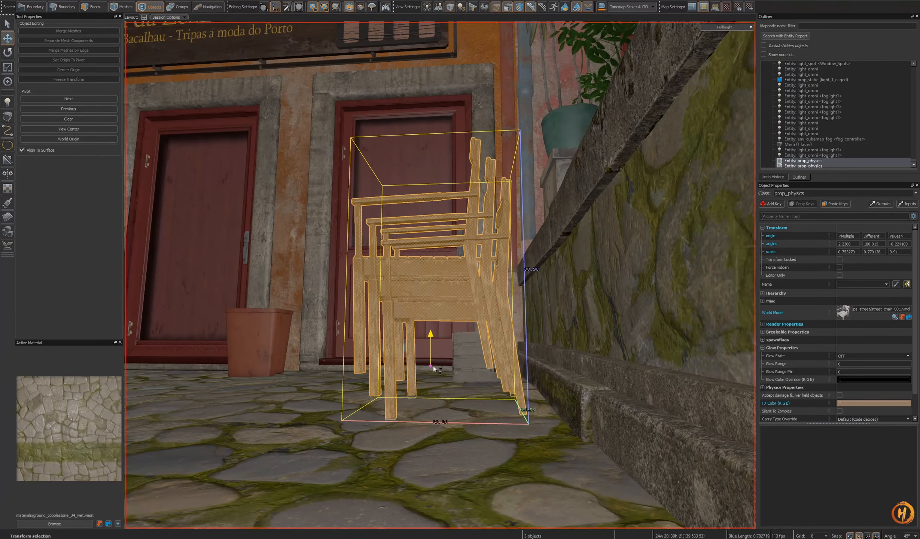
pyautogui.keyDown('alt'); pyautogui.moveTo(433, 369); pyautogui.dragTo(546, 315); pyautogui.keyUp('alt')
pyautogui.scroll(2, 567, 353)
pyautogui.click(477, 188)
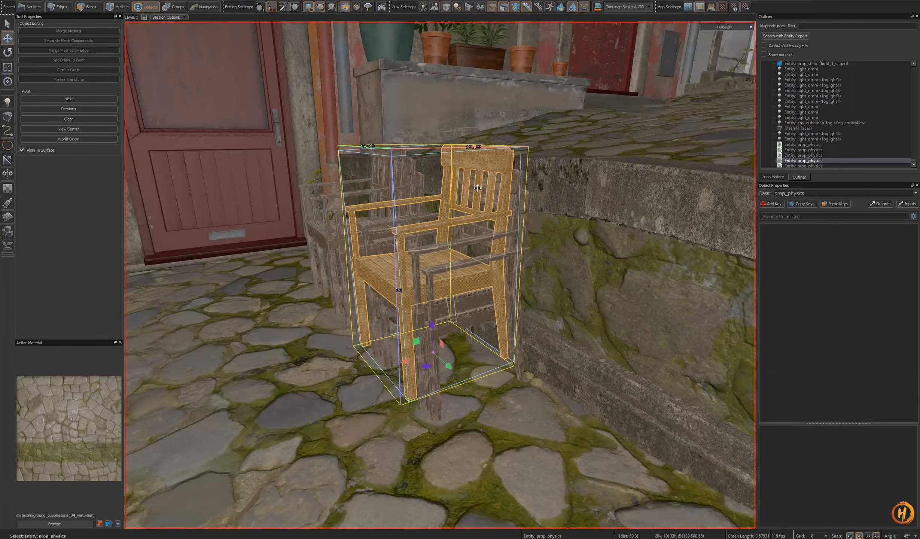
# Remove the other loose chairs and move the remaining café table into the corner between the red door and the stone wall
pyautogui.press('s')
pyautogui.moveTo(484, 298); pyautogui.dragTo(387, 325, button='right')
pyautogui.click(386, 323)
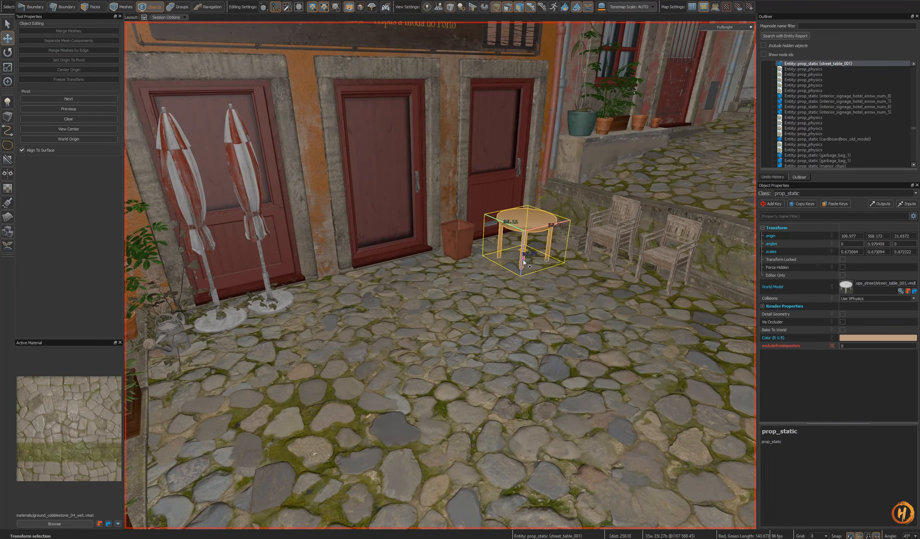
pyautogui.keyDown('ctrl'); pyautogui.moveTo(534, 264); pyautogui.dragTo(531, 254); pyautogui.keyUp('ctrl')
pyautogui.hotkey('shift', 'a')
pyautogui.scroll(-2, 546, 285)
pyautogui.keyDown('alt'); pyautogui.moveTo(546, 286); pyautogui.dragTo(454, 305); pyautogui.keyUp('alt')
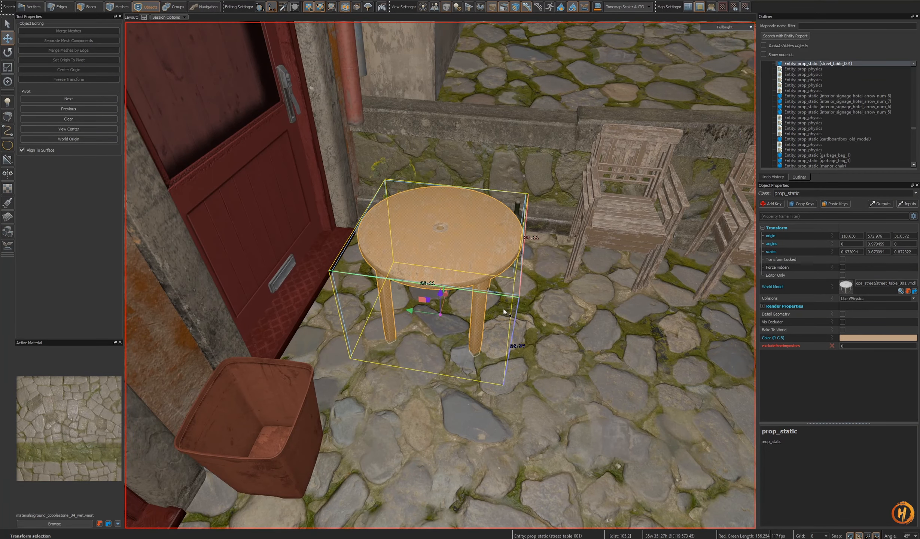
# Clone the café table and place the two tables side by side in front of the red door
pyautogui.keyDown('shift'); pyautogui.moveTo(441, 259); pyautogui.dragTo(440, 284); pyautogui.keyUp('shift')
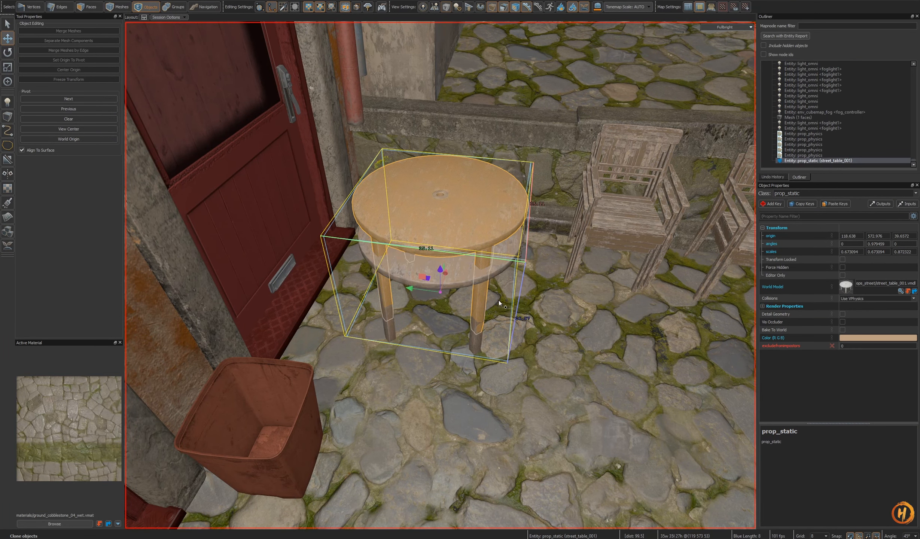
pyautogui.keyDown('alt'); pyautogui.moveTo(527, 294); pyautogui.dragTo(483, 279); pyautogui.keyUp('alt')
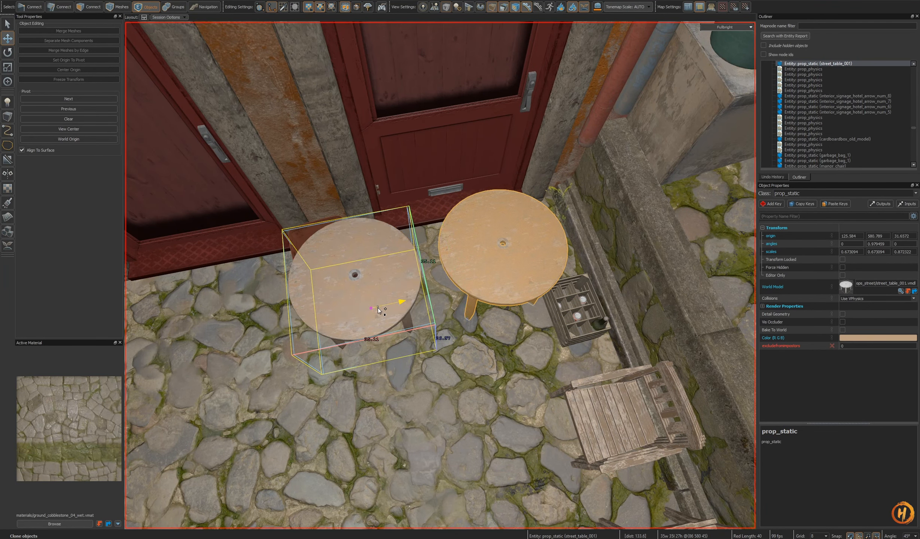
pyautogui.moveTo(383, 305); pyautogui.dragTo(392, 304)
pyautogui.click(308, 236)
# Check the corner under All Lighting, copy the garbage bag and rolled sleeping bag, and paste them near the stacked chairs
pyautogui.keyDown('alt'); pyautogui.moveTo(308, 235); pyautogui.dragTo(332, 157); pyautogui.keyUp('alt')
pyautogui.scroll(5, 441, 275)
pyautogui.keyDown('alt'); pyautogui.moveTo(440, 275); pyautogui.dragTo(483, 217); pyautogui.keyUp('alt')
pyautogui.moveTo(483, 218); pyautogui.dragTo(440, 276, button='right')
pyautogui.press('Escape')
pyautogui.press('F5')
pyautogui.press('s')
pyautogui.click(369, 343)
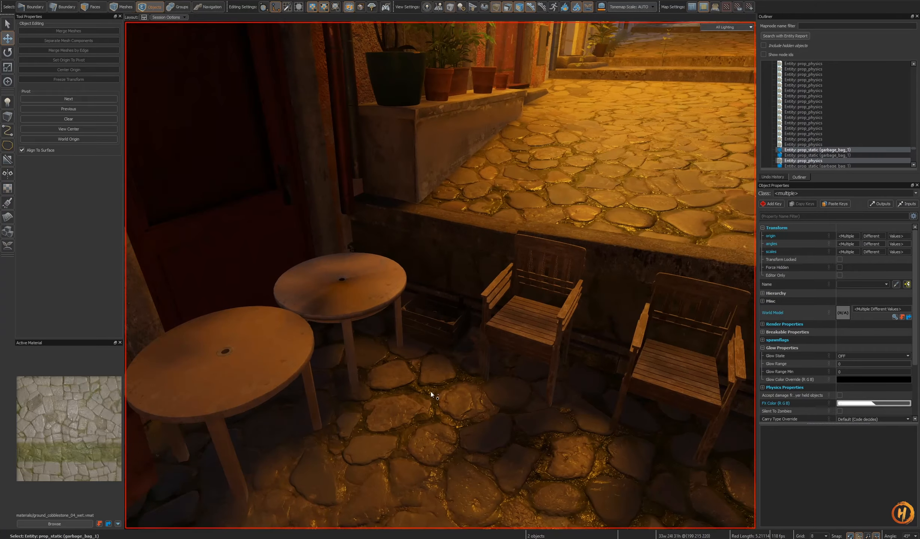
pyautogui.moveTo(432, 392); pyautogui.dragTo(440, 275, button='right')
pyautogui.hotkey('ctrl', 'v')
pyautogui.moveTo(476, 429); pyautogui.dragTo(440, 275, button='right')
# In Fullbright, move and rotate the pasted garbage bag and sleeping bag to the stone wall beside the chair stacks
pyautogui.moveTo(507, 393); pyautogui.dragTo(488, 334, button='right')
pyautogui.press('F6')
pyautogui.moveTo(431, 263); pyautogui.dragTo(357, 236)
pyautogui.moveTo(513, 264); pyautogui.dragTo(468, 264, button='right')
pyautogui.press('t')
pyautogui.press('e')
pyautogui.press('r')
pyautogui.keyDown('ctrl'); pyautogui.moveTo(468, 264); pyautogui.dragTo(431, 279); pyautogui.keyUp('ctrl')
pyautogui.press('t')
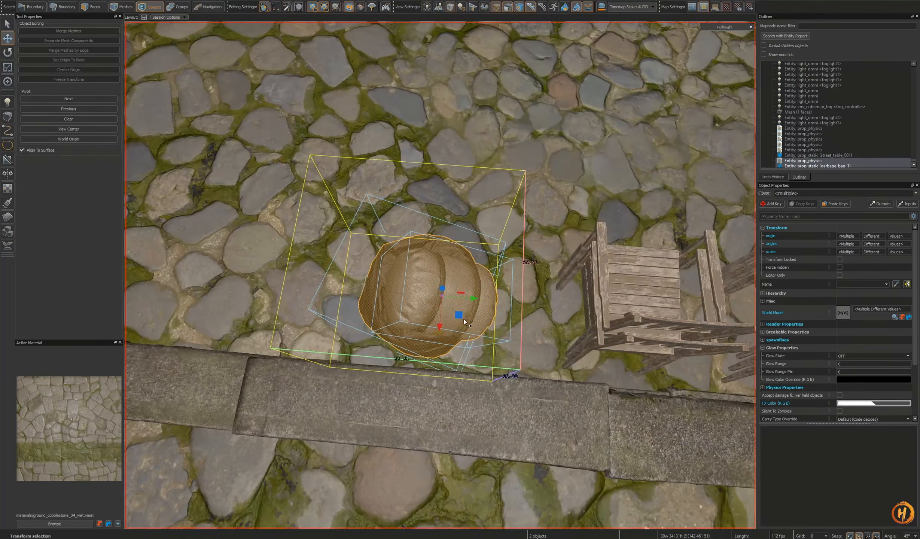
pyautogui.moveTo(463, 318); pyautogui.dragTo(501, 271)
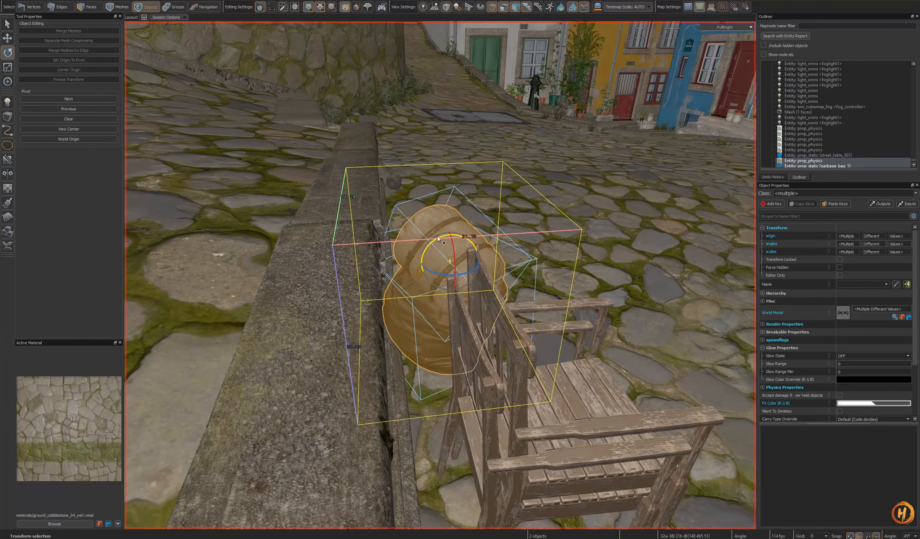
# Fine-tune the tilt and position of the garbage bag and sleeping bag so they lean against the stone wall
pyautogui.moveTo(430, 237)
pyautogui.keyDown('ctrl'); pyautogui.mouseDown()
pyautogui.moveTo(422, 235)
pyautogui.moveTo(425, 248)
pyautogui.mouseUp(); pyautogui.keyUp('ctrl')
pyautogui.keyDown('ctrl'); pyautogui.moveTo(456, 286); pyautogui.dragTo(443, 279); pyautogui.keyUp('ctrl')
pyautogui.keyDown('alt'); pyautogui.moveTo(443, 279); pyautogui.dragTo(535, 276); pyautogui.keyUp('alt')
pyautogui.scroll(3, 430, 286)
pyautogui.press('e')
pyautogui.press('r')
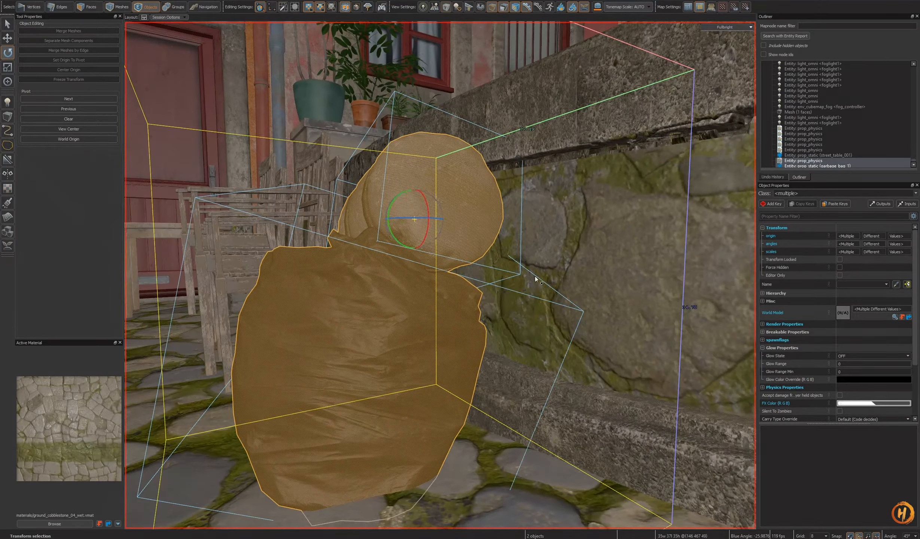
pyautogui.keyDown('ctrl'); pyautogui.moveTo(417, 205); pyautogui.dragTo(412, 199); pyautogui.keyUp('ctrl')
pyautogui.moveTo(412, 198); pyautogui.dragTo(450, 240, button='right')
pyautogui.press('s')
pyautogui.press('Escape')
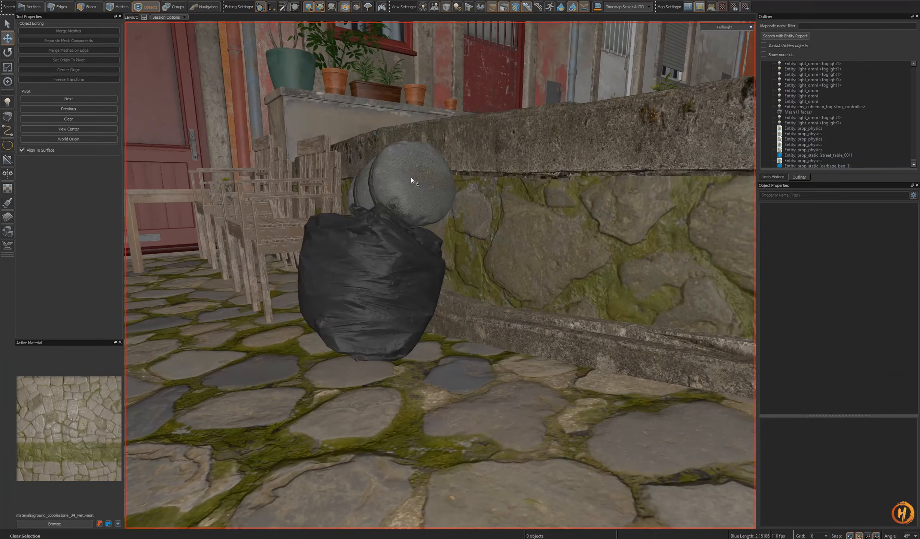
# Try placing a second copy of the rolled sleeping bag on the ground beside the garbage bag
pyautogui.click(411, 177)
pyautogui.hotkey('ctrl', 'v')
pyautogui.moveTo(456, 348); pyautogui.dragTo(476, 298, button='right')
pyautogui.press('w')
pyautogui.moveTo(438, 257); pyautogui.dragTo(476, 291)
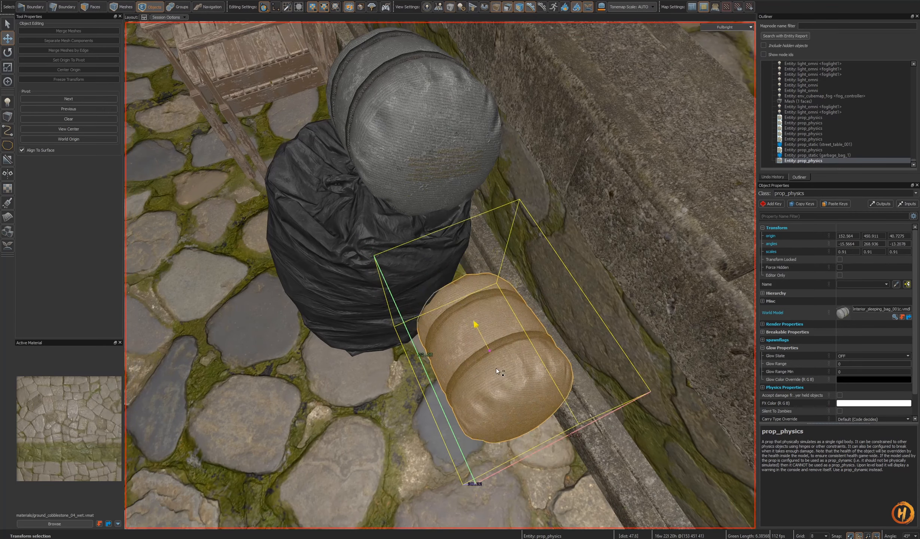
pyautogui.moveTo(473, 324); pyautogui.dragTo(476, 330)
pyautogui.keyDown('alt'); pyautogui.moveTo(477, 330); pyautogui.dragTo(779, 168); pyautogui.keyUp('alt')
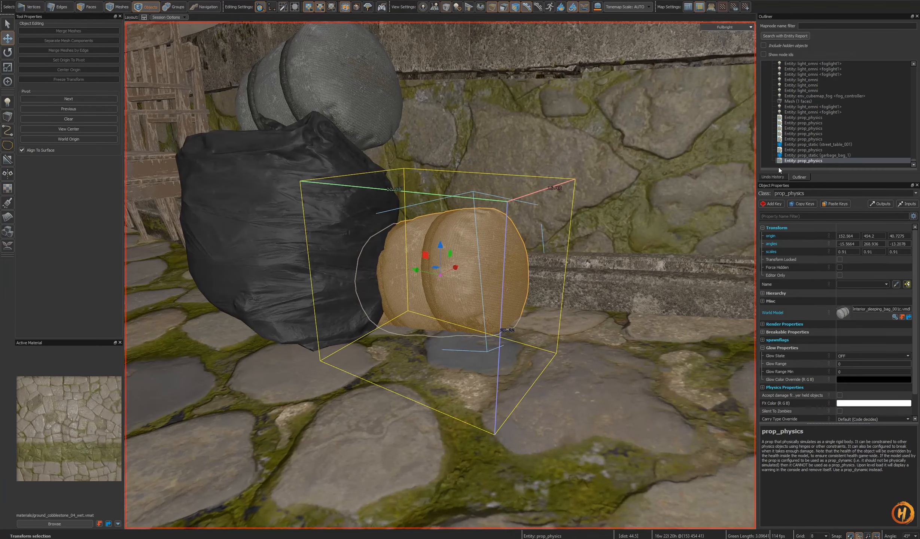
pyautogui.keyDown('alt'); pyautogui.moveTo(359, 276); pyautogui.dragTo(423, 330); pyautogui.keyUp('alt')
# Clone the garbage bag beside the original and change the copy's world model to garbage_bag_2
pyautogui.click(360, 275)
pyautogui.scroll(-2, 359, 275)
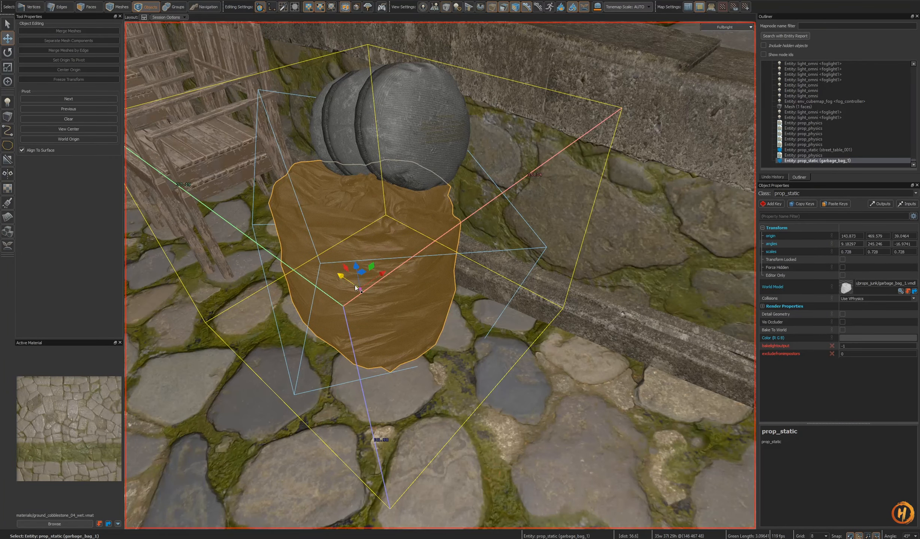
pyautogui.keyDown('shift'); pyautogui.moveTo(356, 285); pyautogui.dragTo(433, 337); pyautogui.keyUp('shift')
pyautogui.click(901, 291)
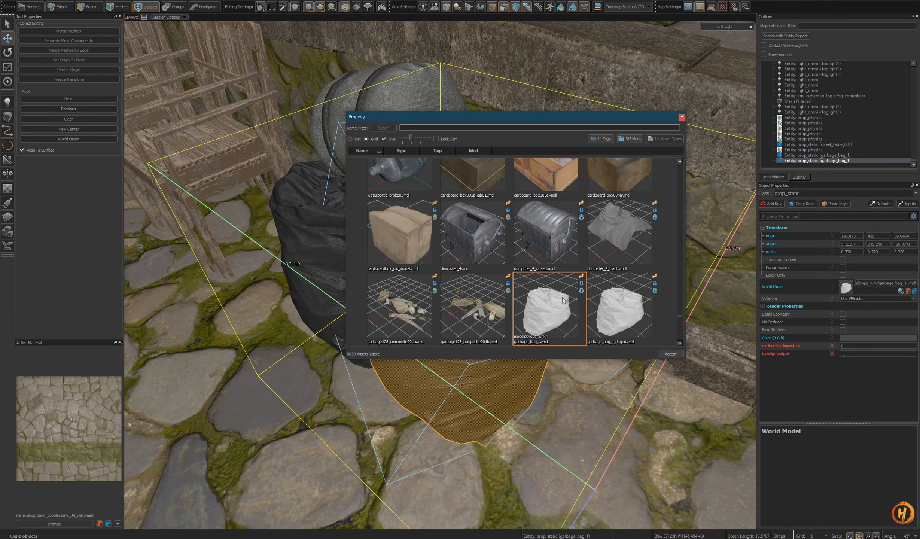
pyautogui.scroll(-3, 633, 311)
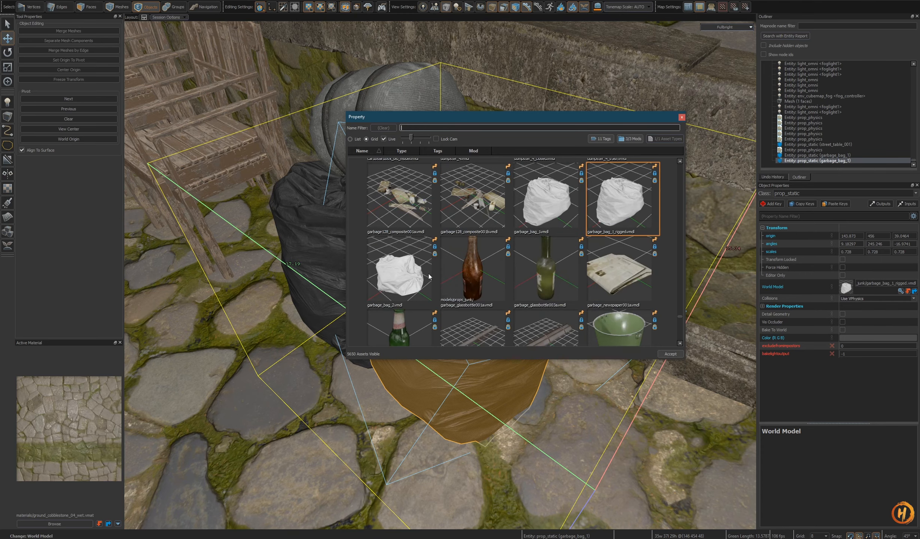
pyautogui.click(403, 275)
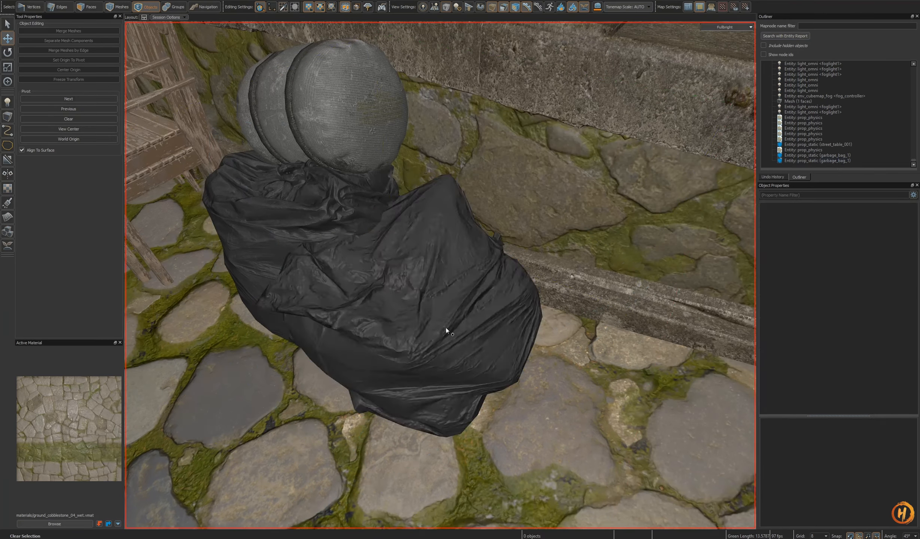
# Resize the garbage_bag_2 copy to a scale of about 0.6 and move it closer to the stone wall beside the first bag
pyautogui.press('e')
pyautogui.moveTo(395, 327); pyautogui.dragTo(390, 321)
pyautogui.scroll(-3, 502, 300)
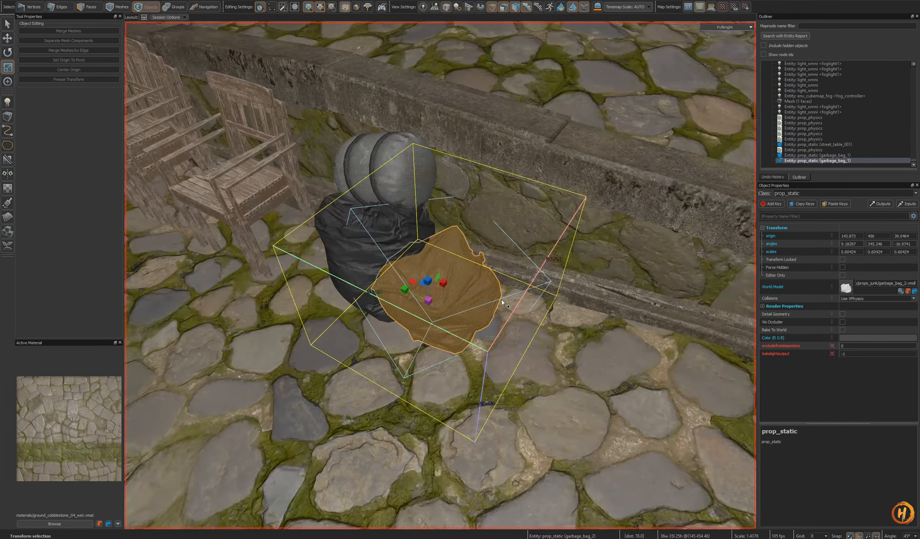
pyautogui.keyDown('alt'); pyautogui.moveTo(501, 299); pyautogui.dragTo(479, 294); pyautogui.keyUp('alt')
pyautogui.moveTo(433, 257); pyautogui.dragTo(445, 232)
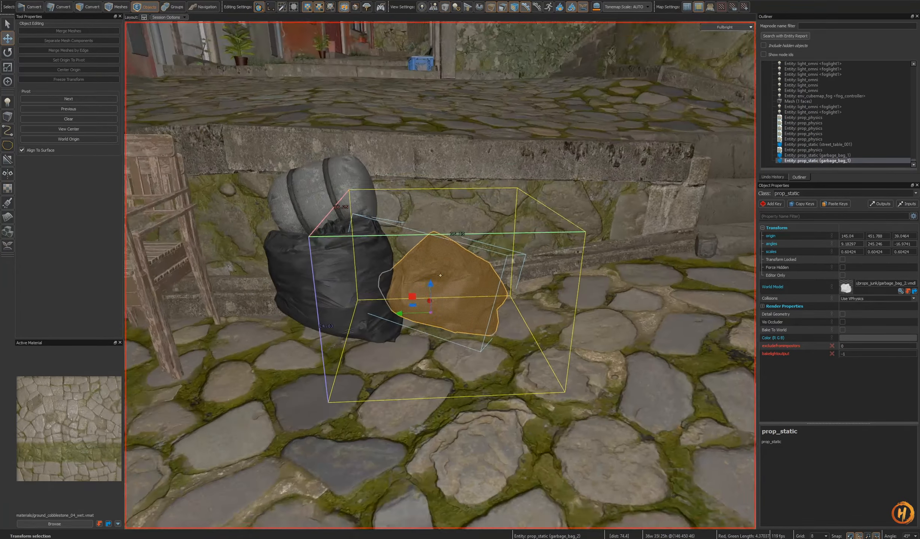
# Fine-tune the size, position and rotation of the garbage_bag_2 copy so it rests on the cobblestones against the first bag
pyautogui.keyDown('alt'); pyautogui.moveTo(440, 275); pyautogui.dragTo(395, 299); pyautogui.keyUp('alt')
pyautogui.press('e')
pyautogui.press('t')
pyautogui.keyDown('alt'); pyautogui.moveTo(449, 316); pyautogui.dragTo(432, 297); pyautogui.keyUp('alt')
pyautogui.moveTo(436, 329); pyautogui.dragTo(436, 326)
pyautogui.keyDown('alt'); pyautogui.moveTo(436, 326); pyautogui.dragTo(435, 316); pyautogui.keyUp('alt')
pyautogui.press('e')
pyautogui.moveTo(480, 275); pyautogui.dragTo(461, 289, button='right')
pyautogui.keyDown('alt'); pyautogui.moveTo(480, 274); pyautogui.dragTo(498, 290); pyautogui.keyUp('alt')
# Select the original garbage bag with its rolled sleeping bag, then tilt the pair together and lower it onto the cobblestones
pyautogui.click(356, 232)
pyautogui.keyDown('alt'); pyautogui.moveTo(354, 169); pyautogui.dragTo(378, 203); pyautogui.keyUp('alt')
pyautogui.keyDown('ctrl'); pyautogui.click(375, 195); pyautogui.keyUp('ctrl')
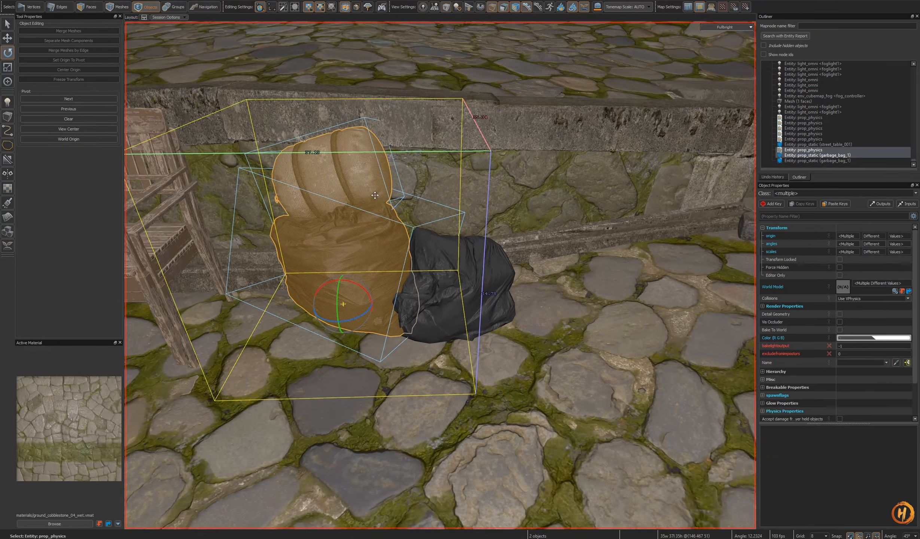
pyautogui.press('r')
pyautogui.keyDown('alt'); pyautogui.moveTo(386, 287); pyautogui.dragTo(309, 284); pyautogui.keyUp('alt')
pyautogui.moveTo(328, 282); pyautogui.dragTo(432, 316, button='right')
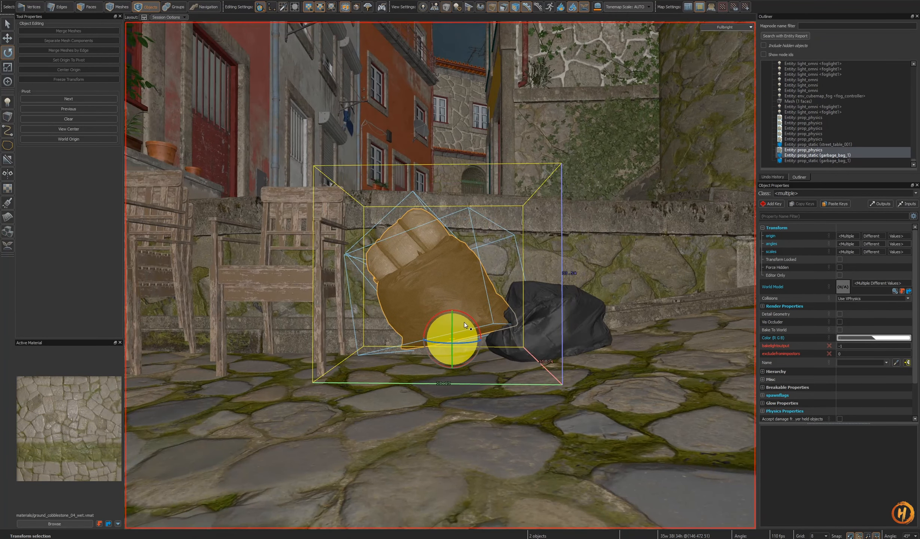
pyautogui.moveTo(465, 323); pyautogui.dragTo(466, 325)
pyautogui.press('t')
pyautogui.keyDown('ctrl'); pyautogui.moveTo(454, 368); pyautogui.dragTo(455, 374); pyautogui.keyUp('ctrl')
pyautogui.moveTo(455, 374); pyautogui.dragTo(440, 275, button='right')
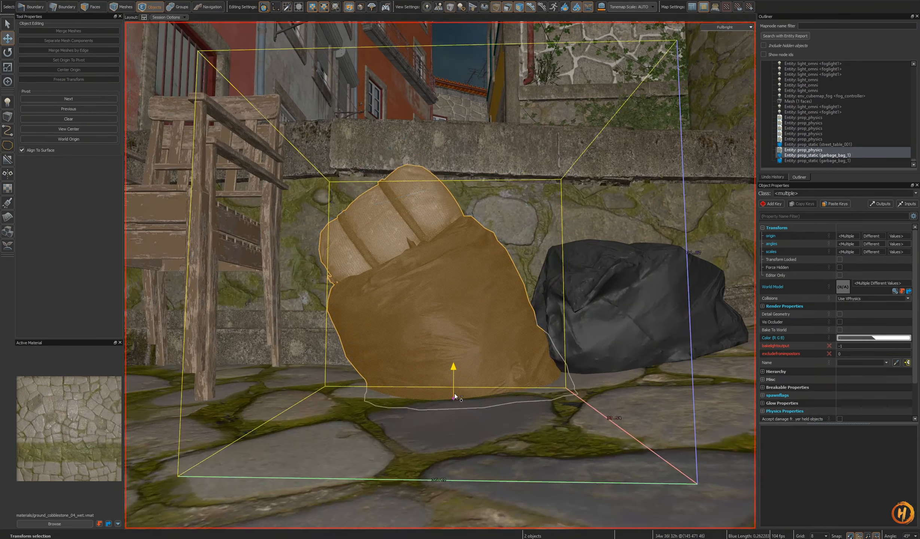
pyautogui.moveTo(457, 391); pyautogui.dragTo(440, 275, button='right')
# Clear the selection, save the porto_night_01 map and inspect the garbage props and wet street in All Lighting
pyautogui.press('Escape')
pyautogui.press('s')
pyautogui.moveTo(552, 382)
pyautogui.mouseDown(button='right')
pyautogui.moveTo(440, 275)
pyautogui.moveTo(547, 378)
pyautogui.mouseUp(button='right')
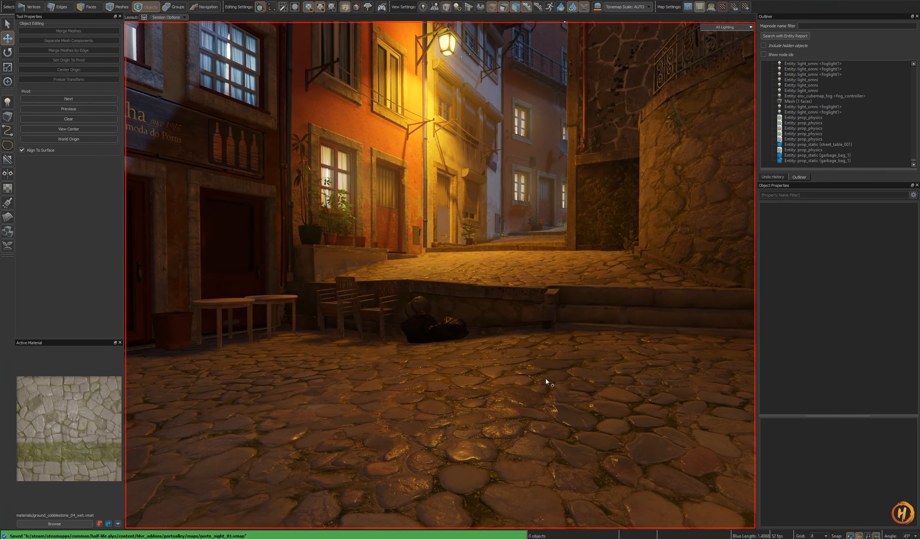
pyautogui.press('s')
pyautogui.moveTo(514, 370); pyautogui.dragTo(440, 275, button='right')
# Build the map from the Final Compile preset with 4096 lightmap resolution, Final quality and noise removal
pyautogui.press('F9')
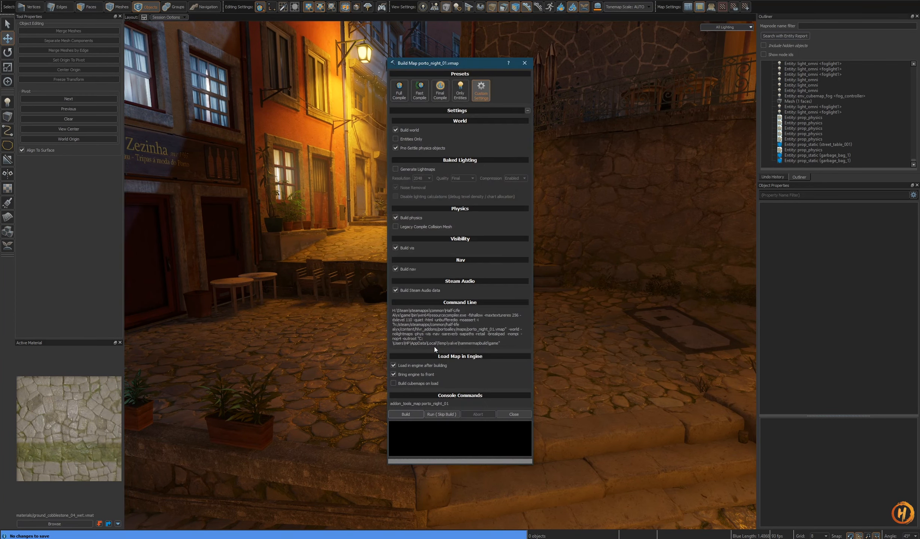
pyautogui.click(442, 100)
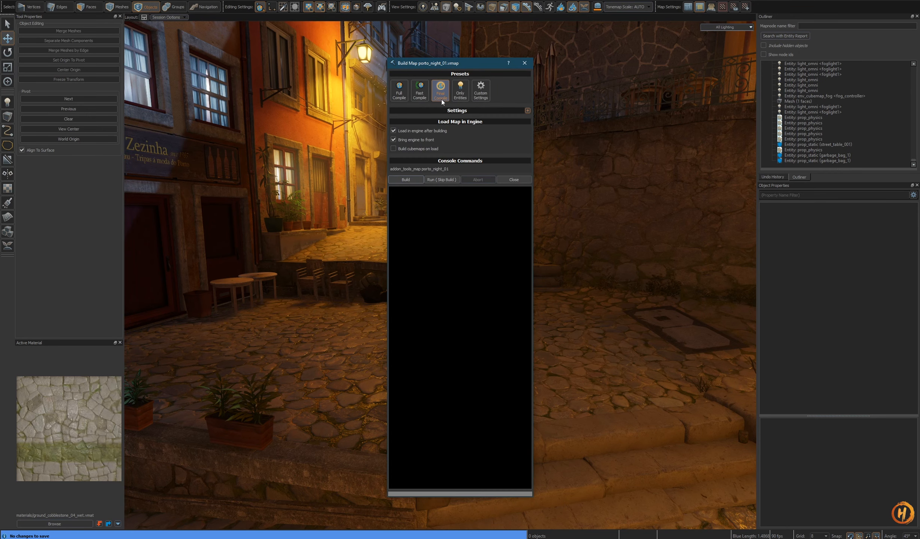
pyautogui.click(528, 110)
pyautogui.click(429, 178)
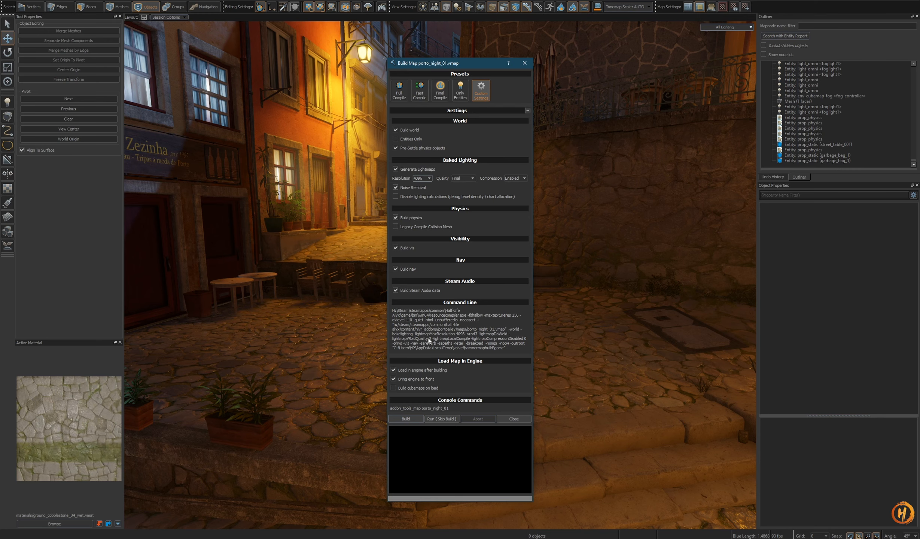
pyautogui.moveTo(599, 346); pyautogui.dragTo(598, 346, button='right')
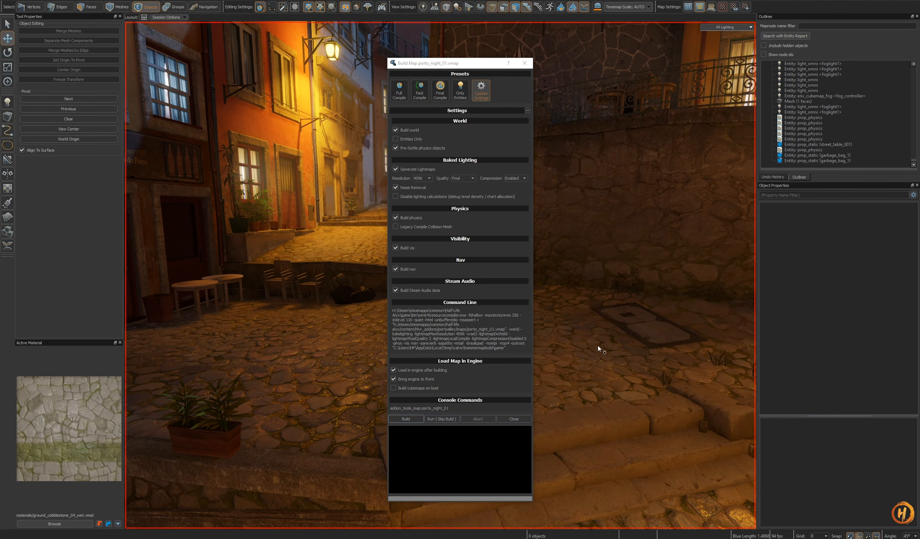
pyautogui.click(411, 420)
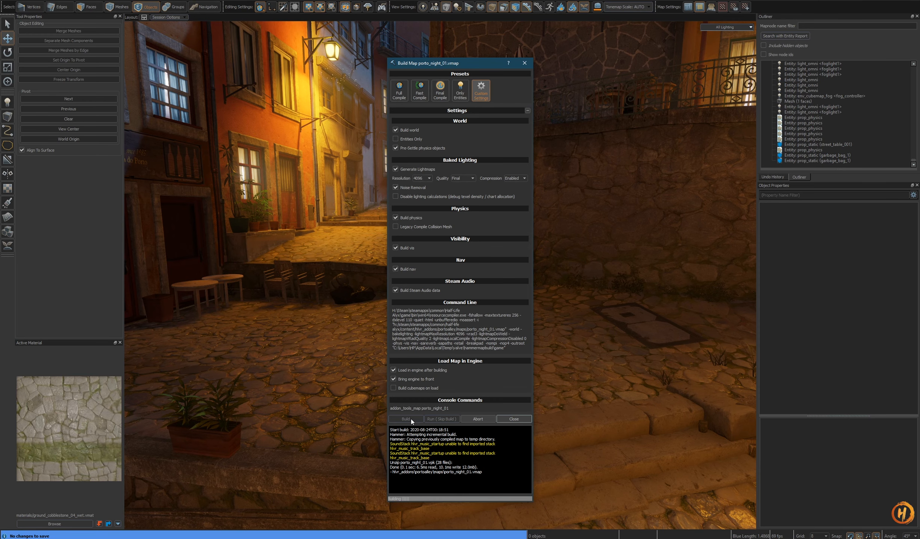
pyautogui.moveTo(450, 67); pyautogui.dragTo(442, 64)
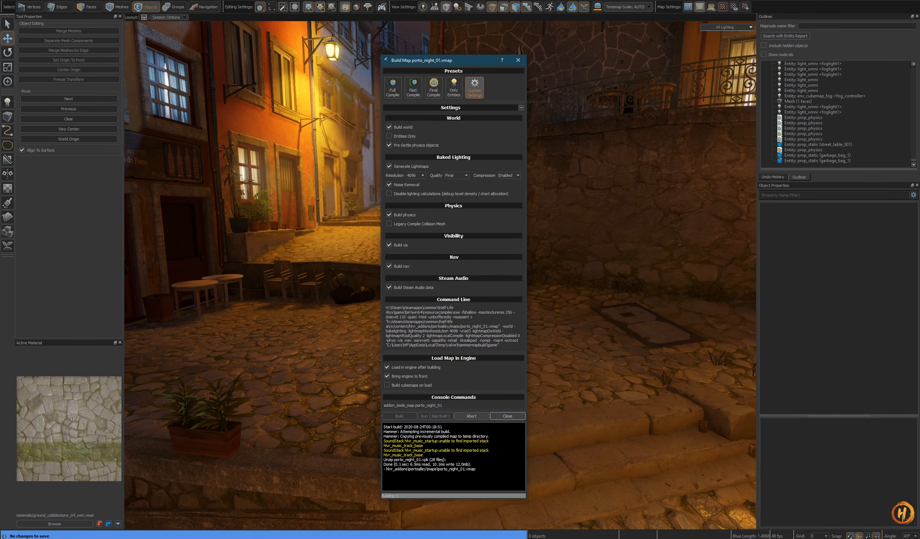